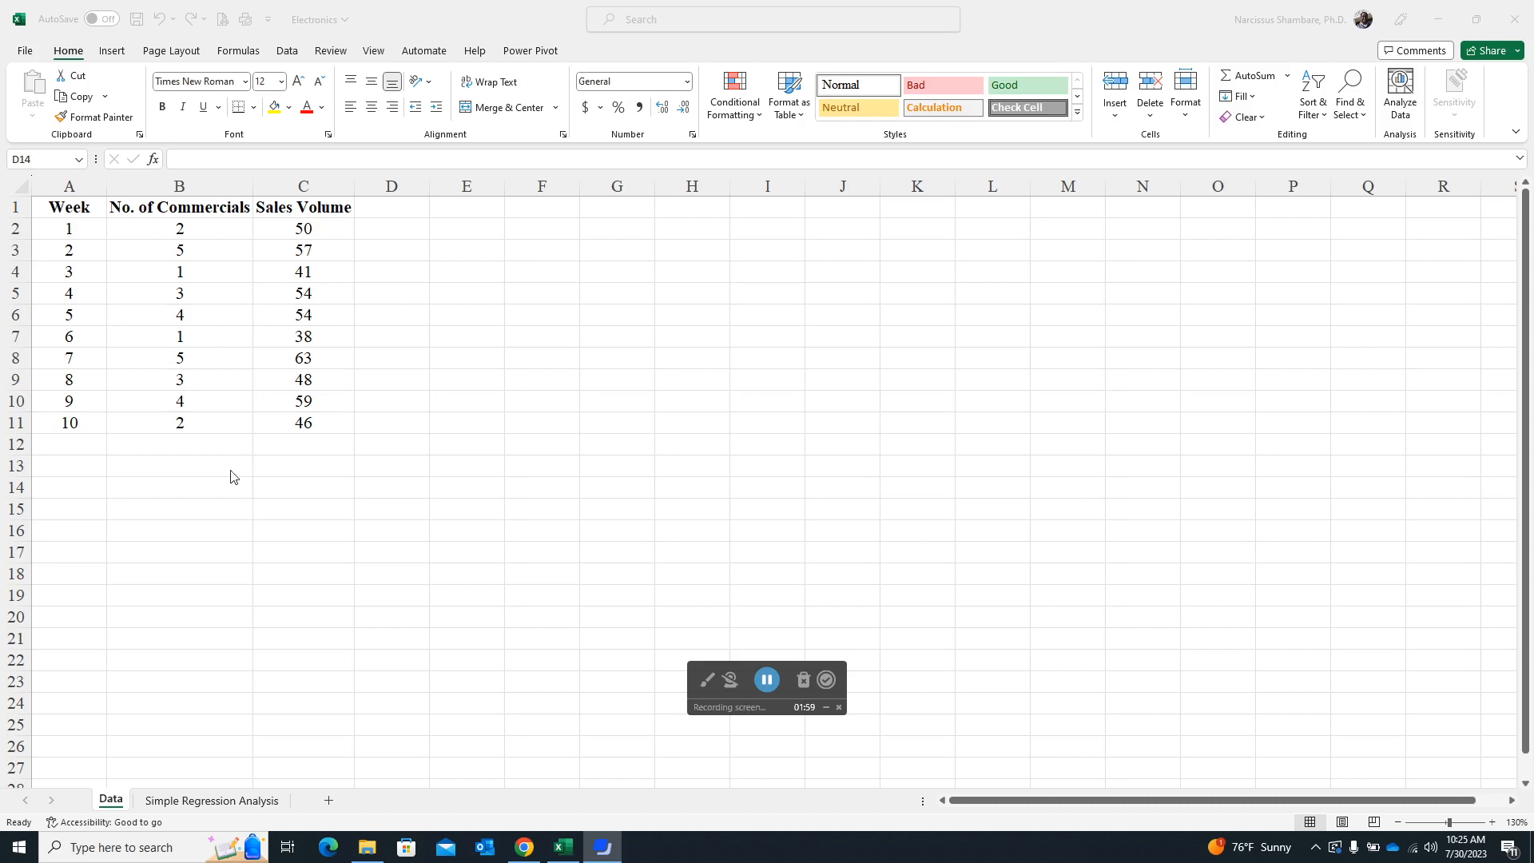
- Open the Excel add-ins manager from the program options and make sure the Analysis ToolPak is enabled
click(291, 57)
click(288, 52)
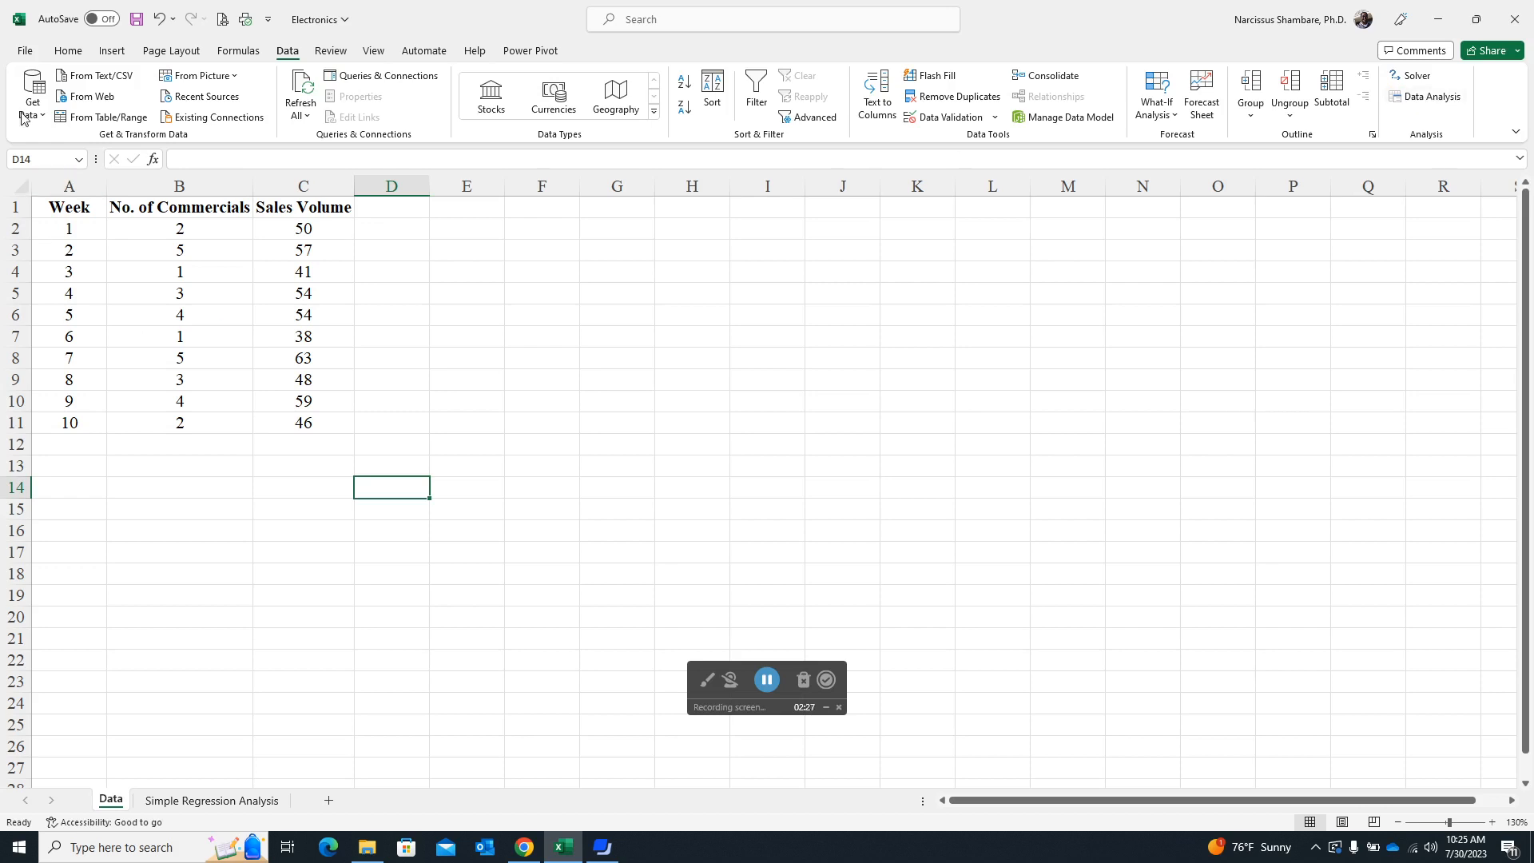
click(26, 52)
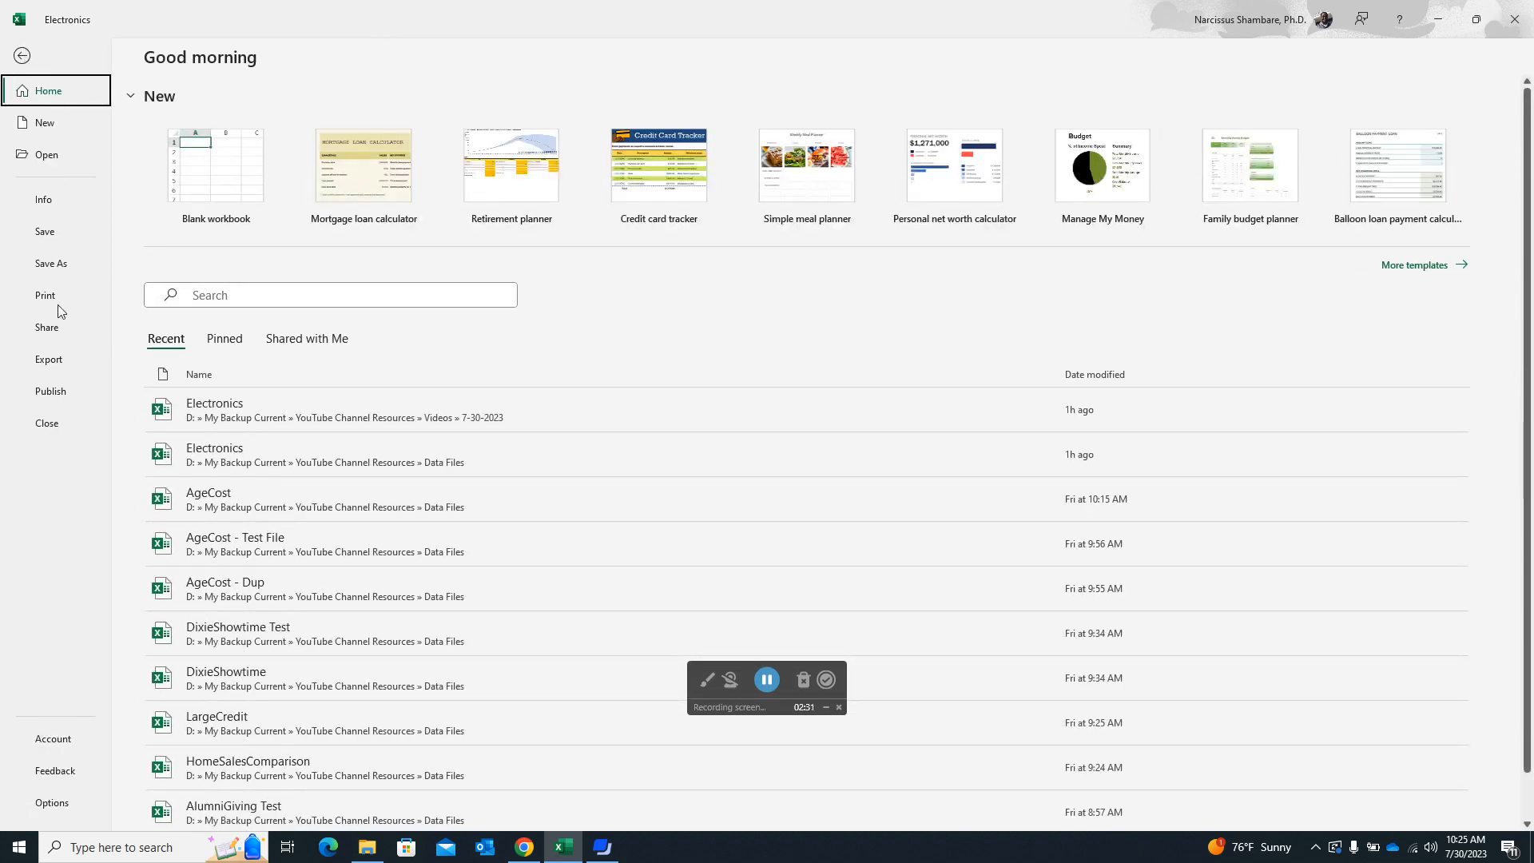
click(53, 804)
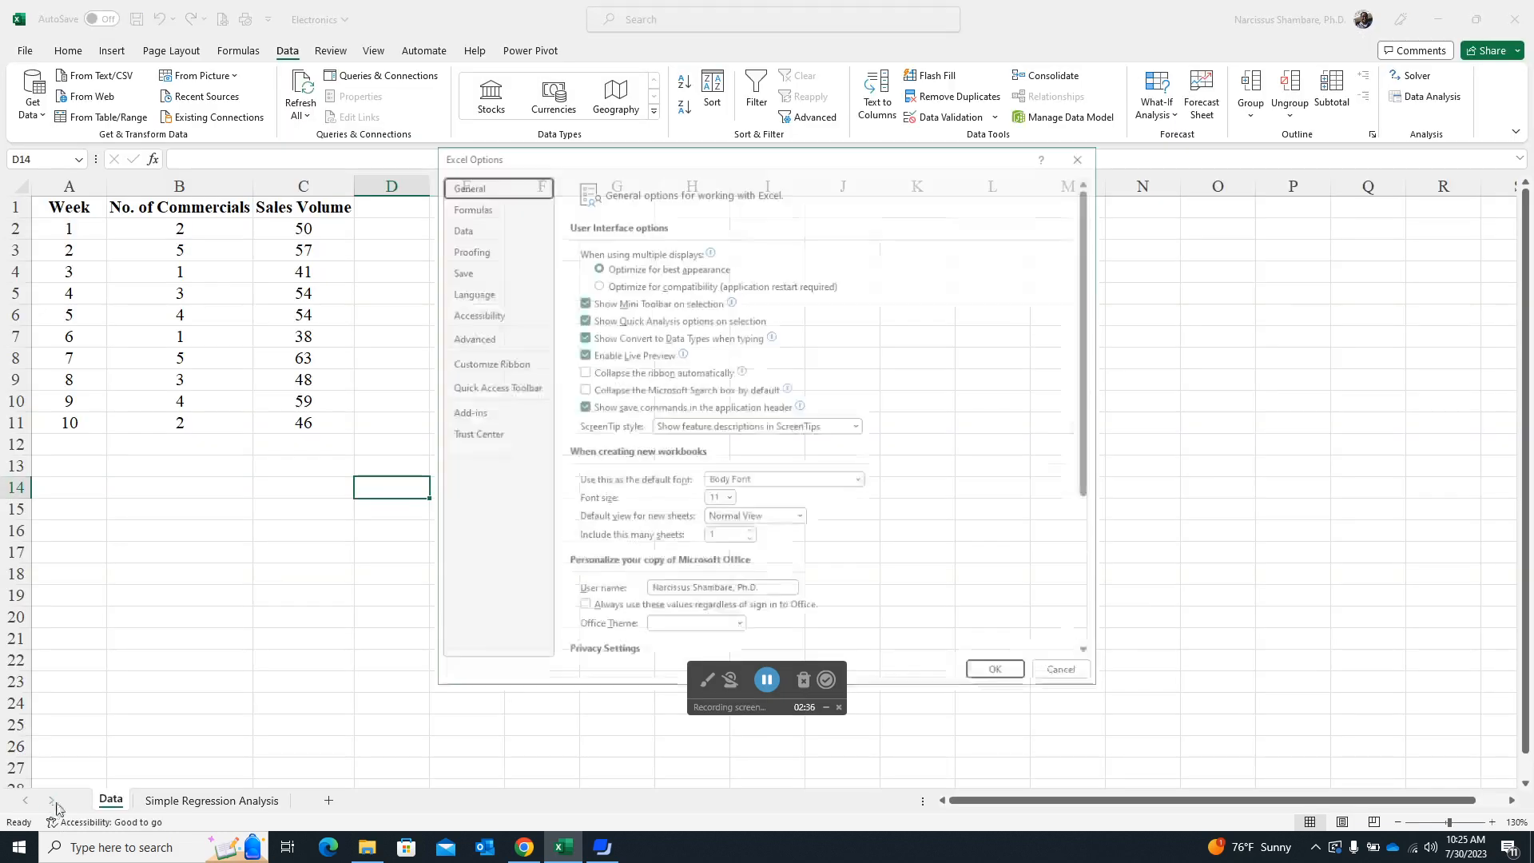
drag(841, 169, 877, 122)
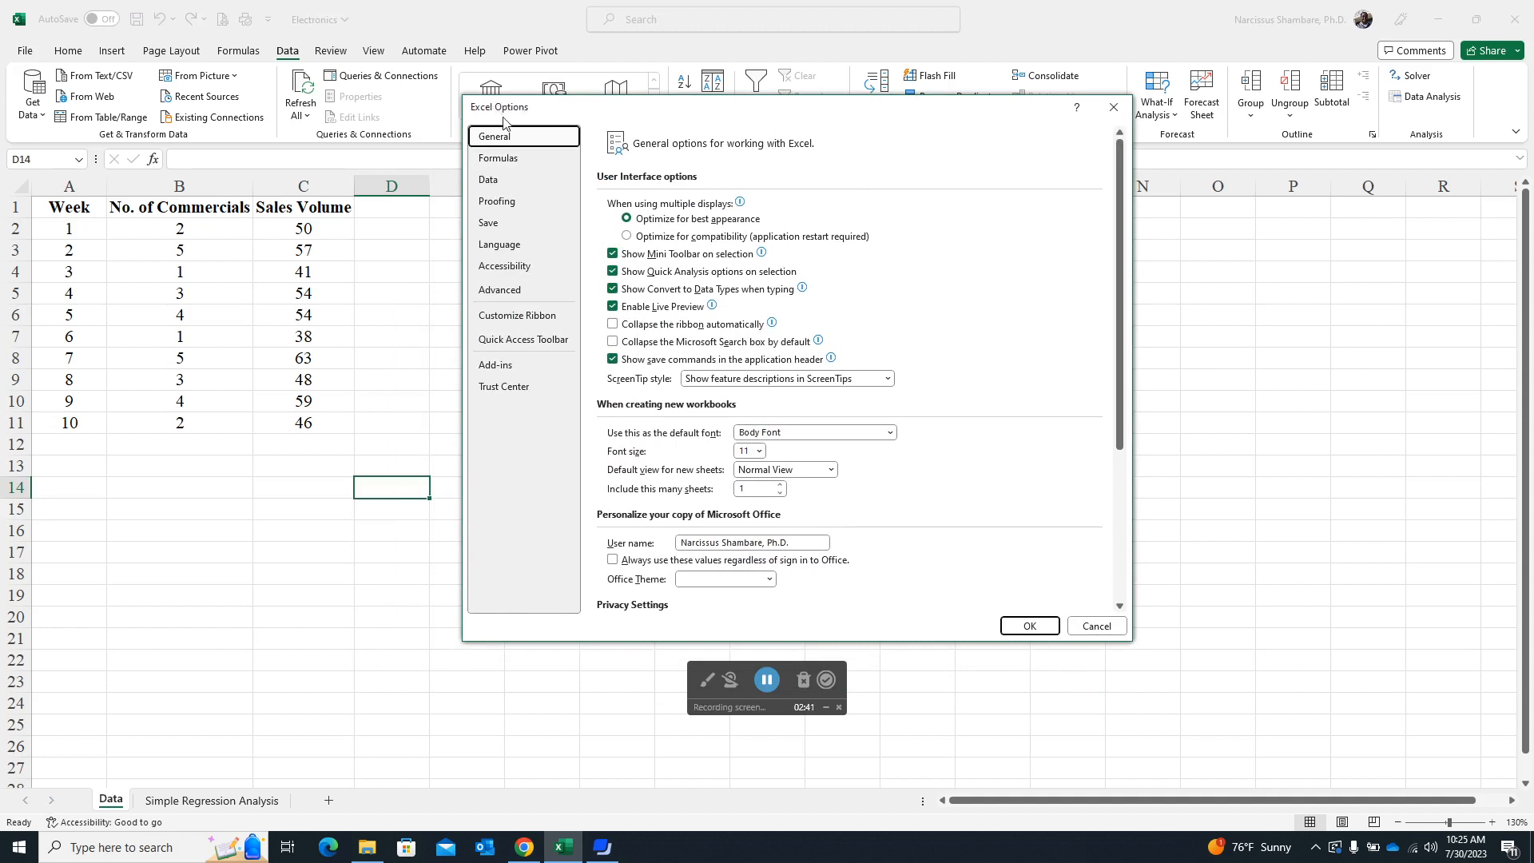
click(500, 368)
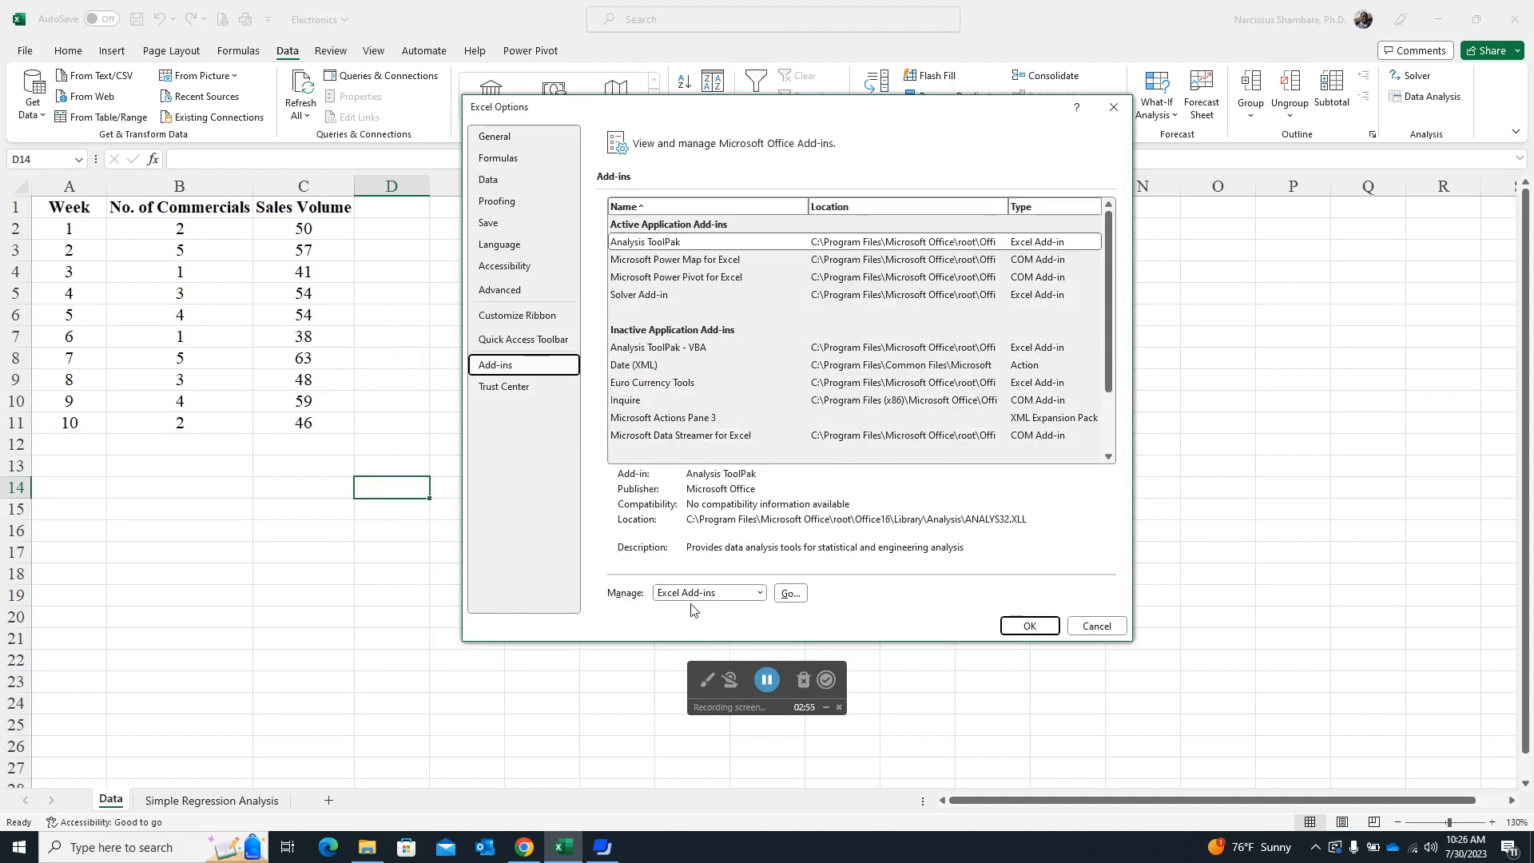
click(790, 593)
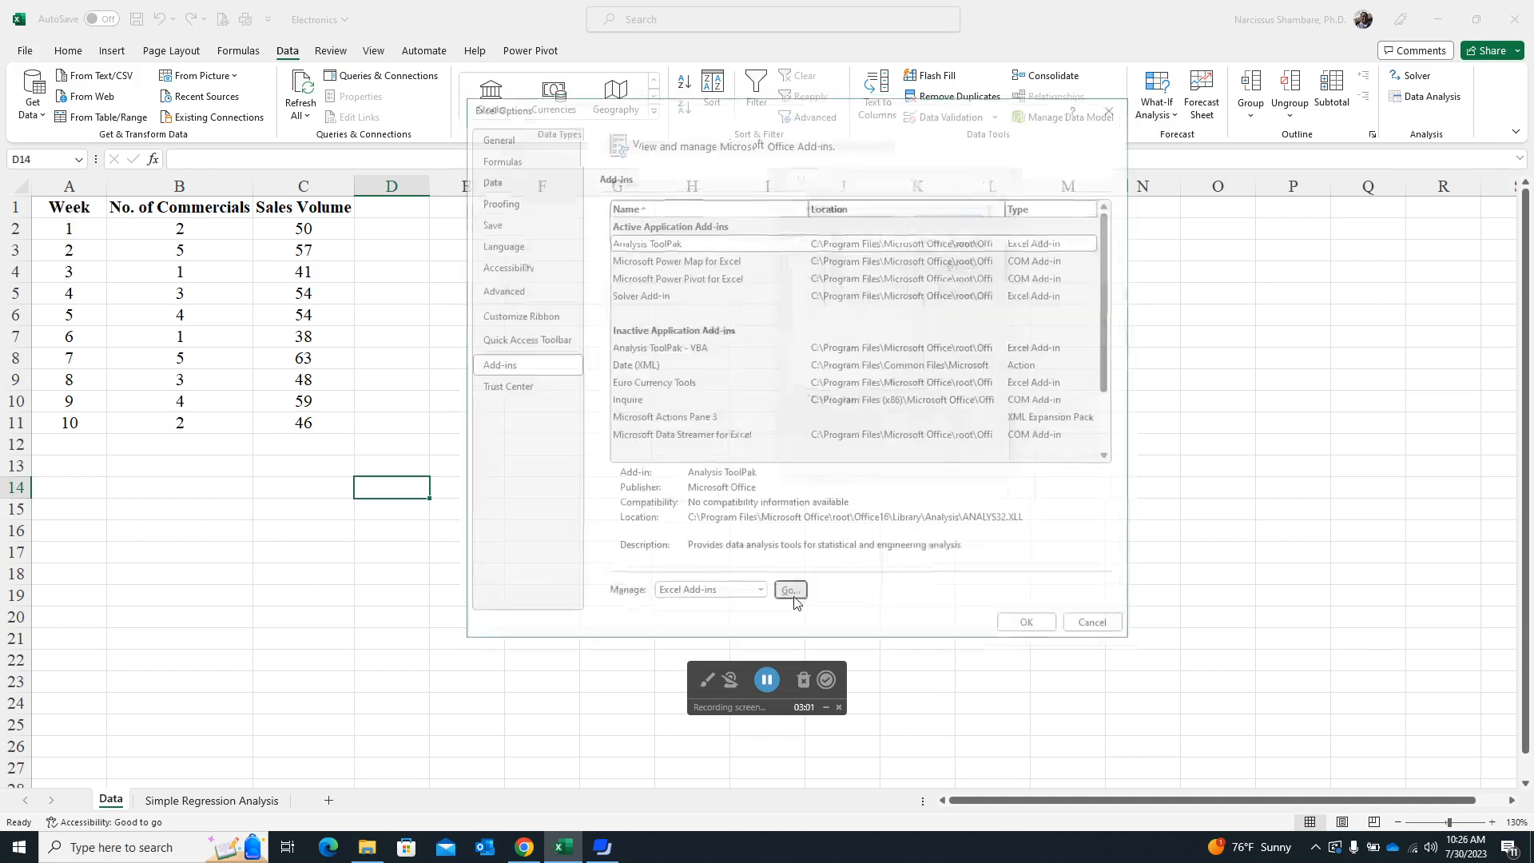
drag(896, 186, 727, 229)
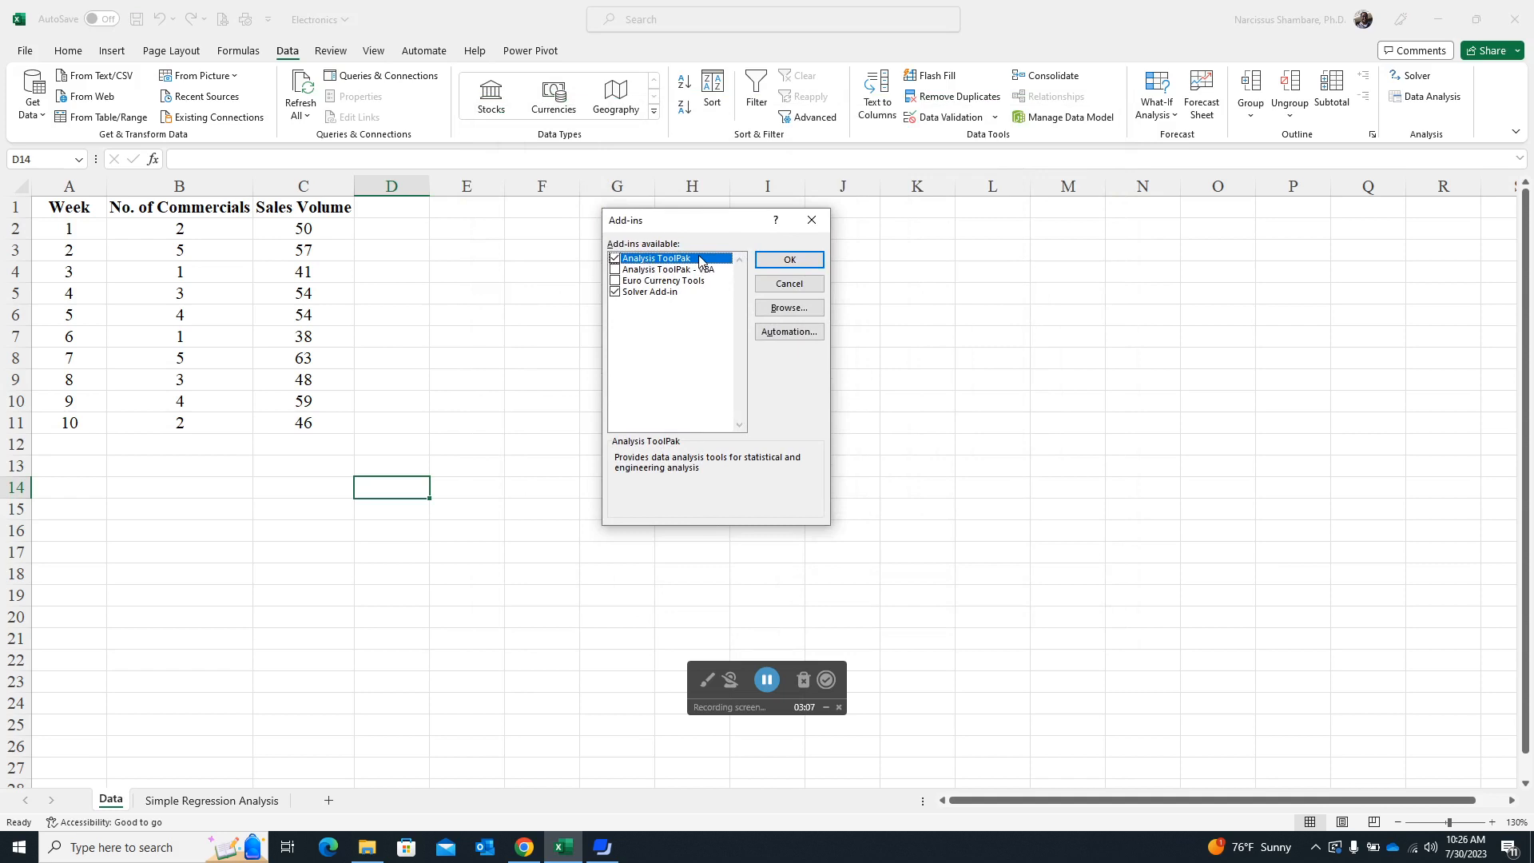
click(615, 258)
click(615, 258)
click(789, 261)
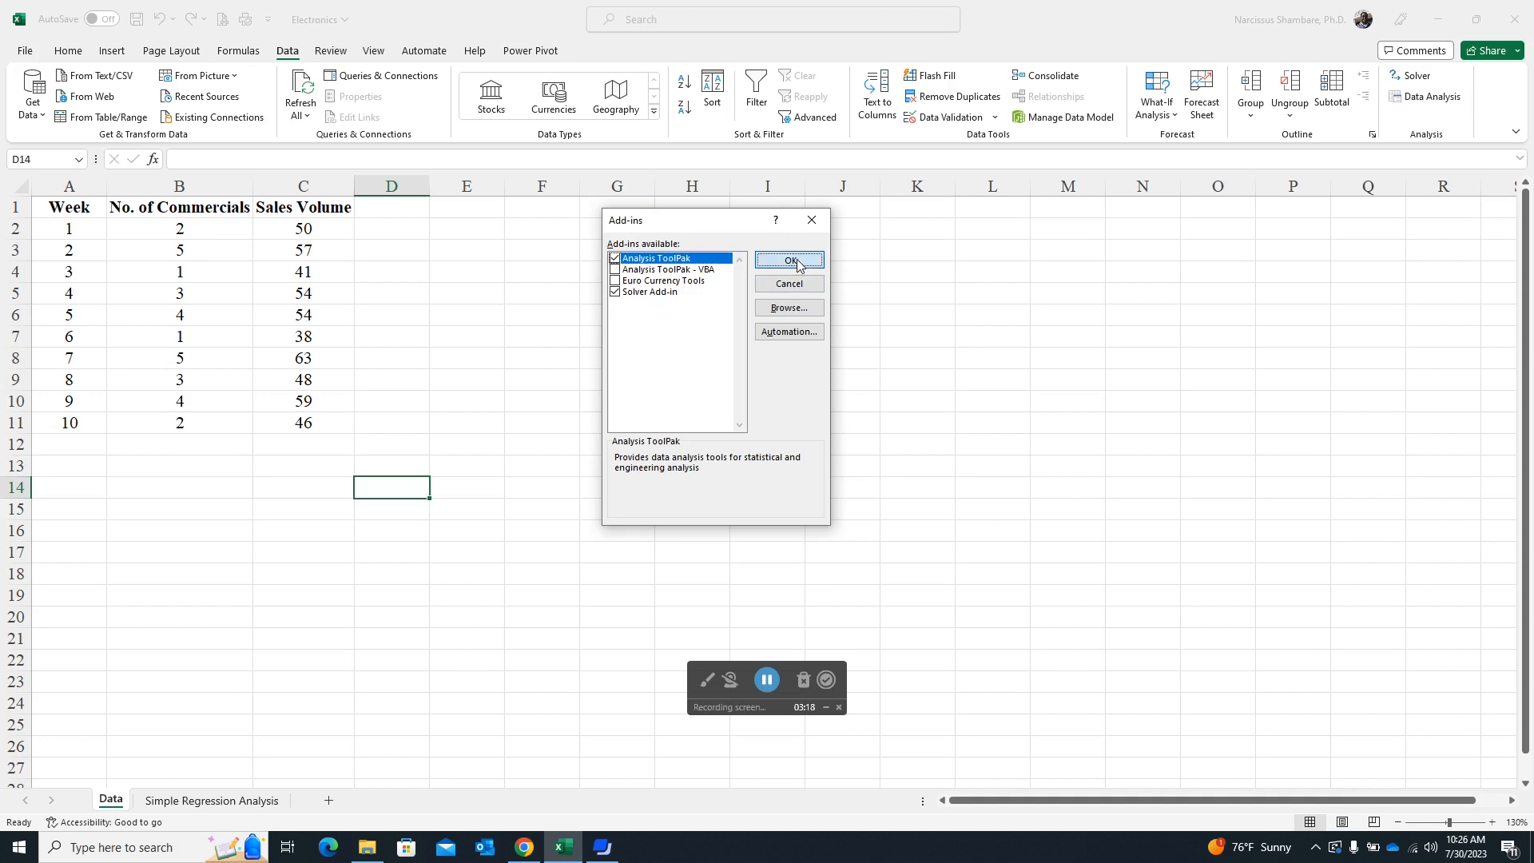
- Start the Regression tool from the data analysis tools
click(1442, 102)
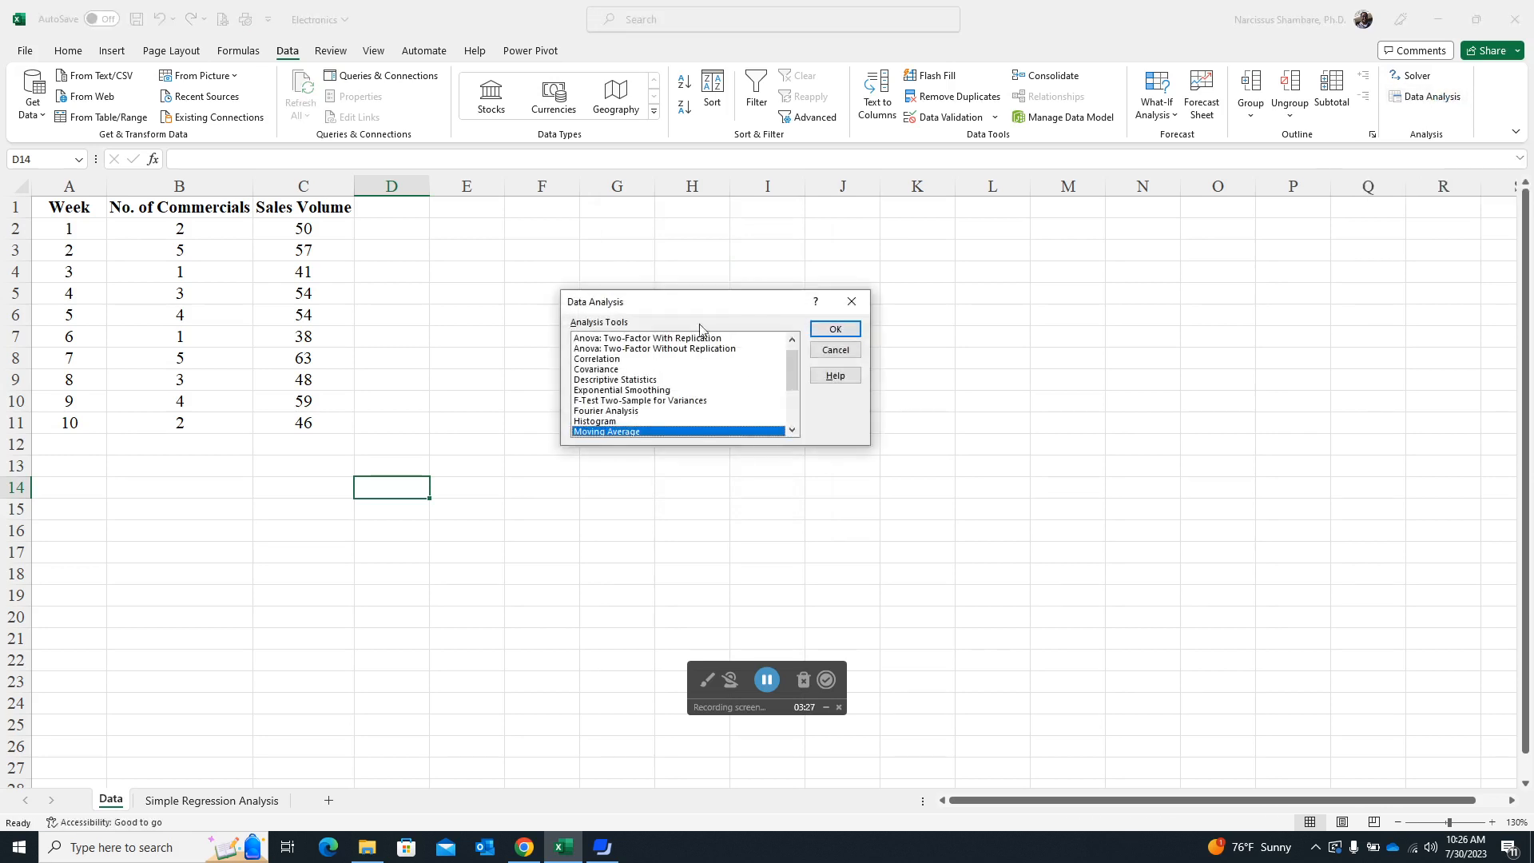
drag(715, 302, 670, 244)
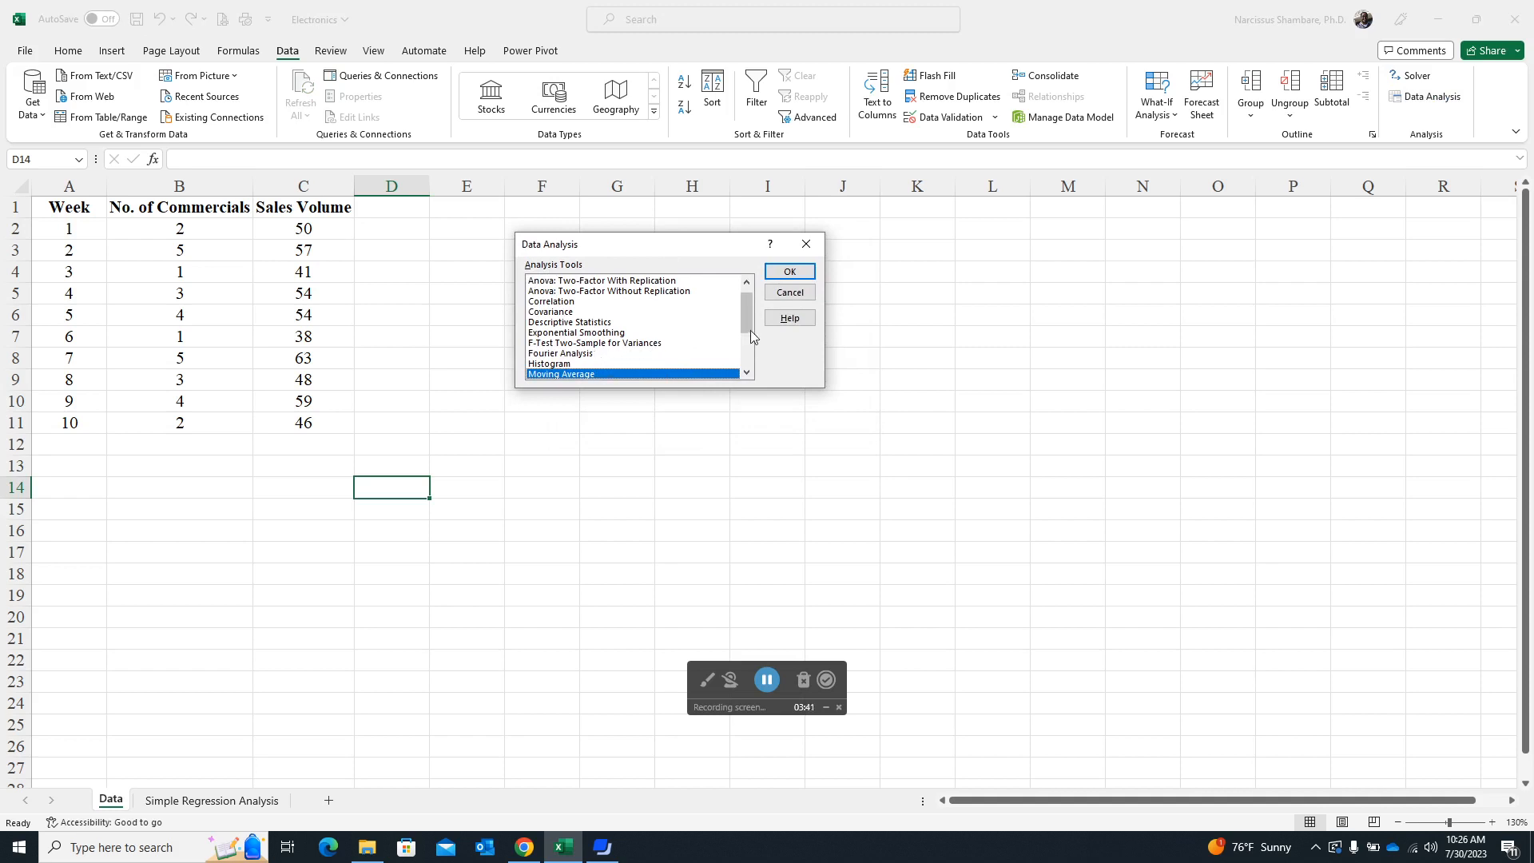
drag(750, 298, 752, 335)
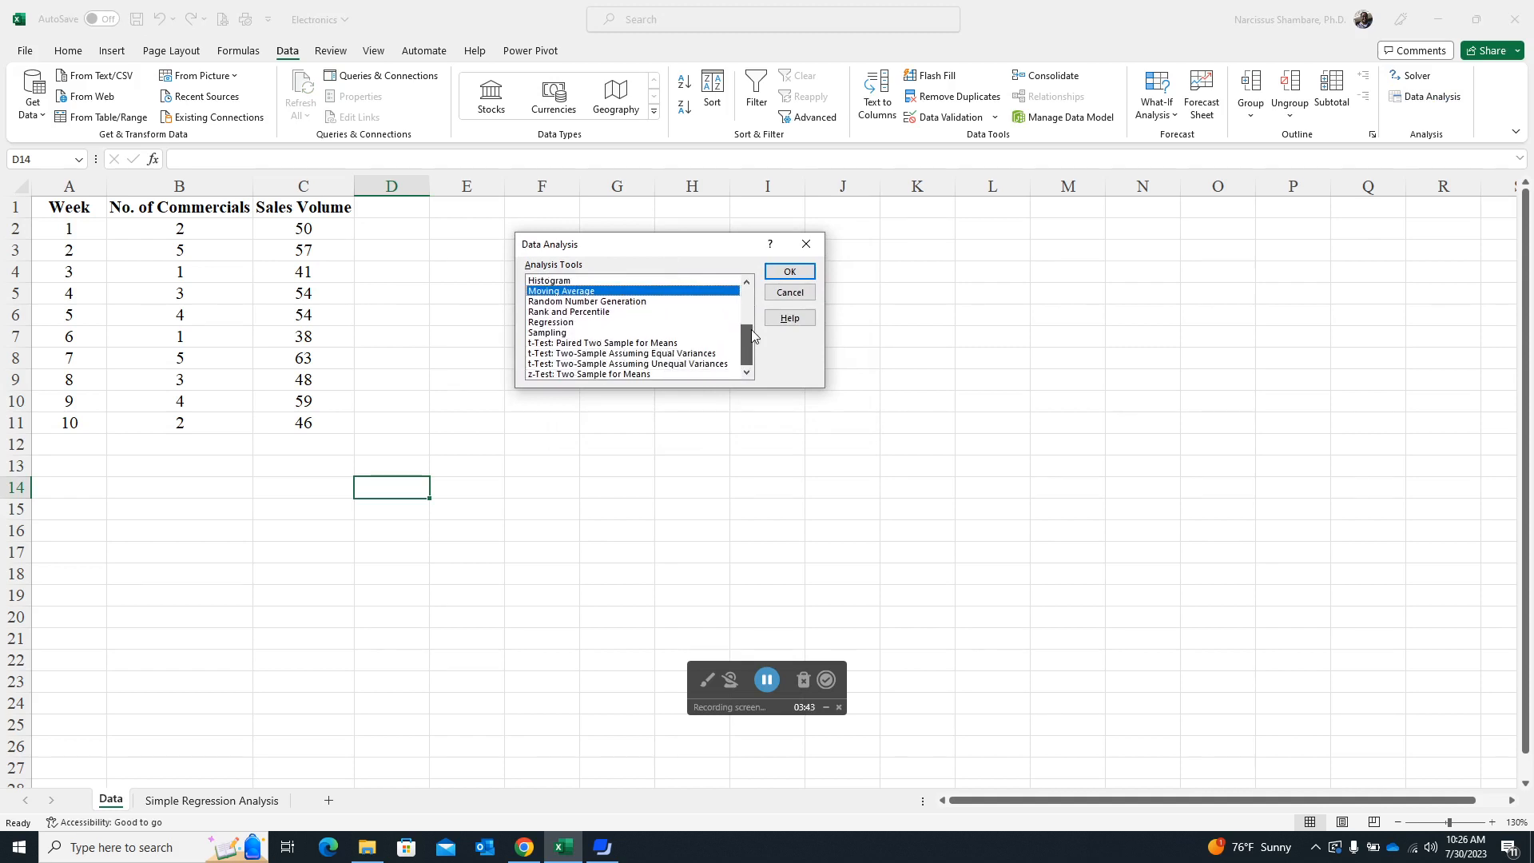
click(561, 323)
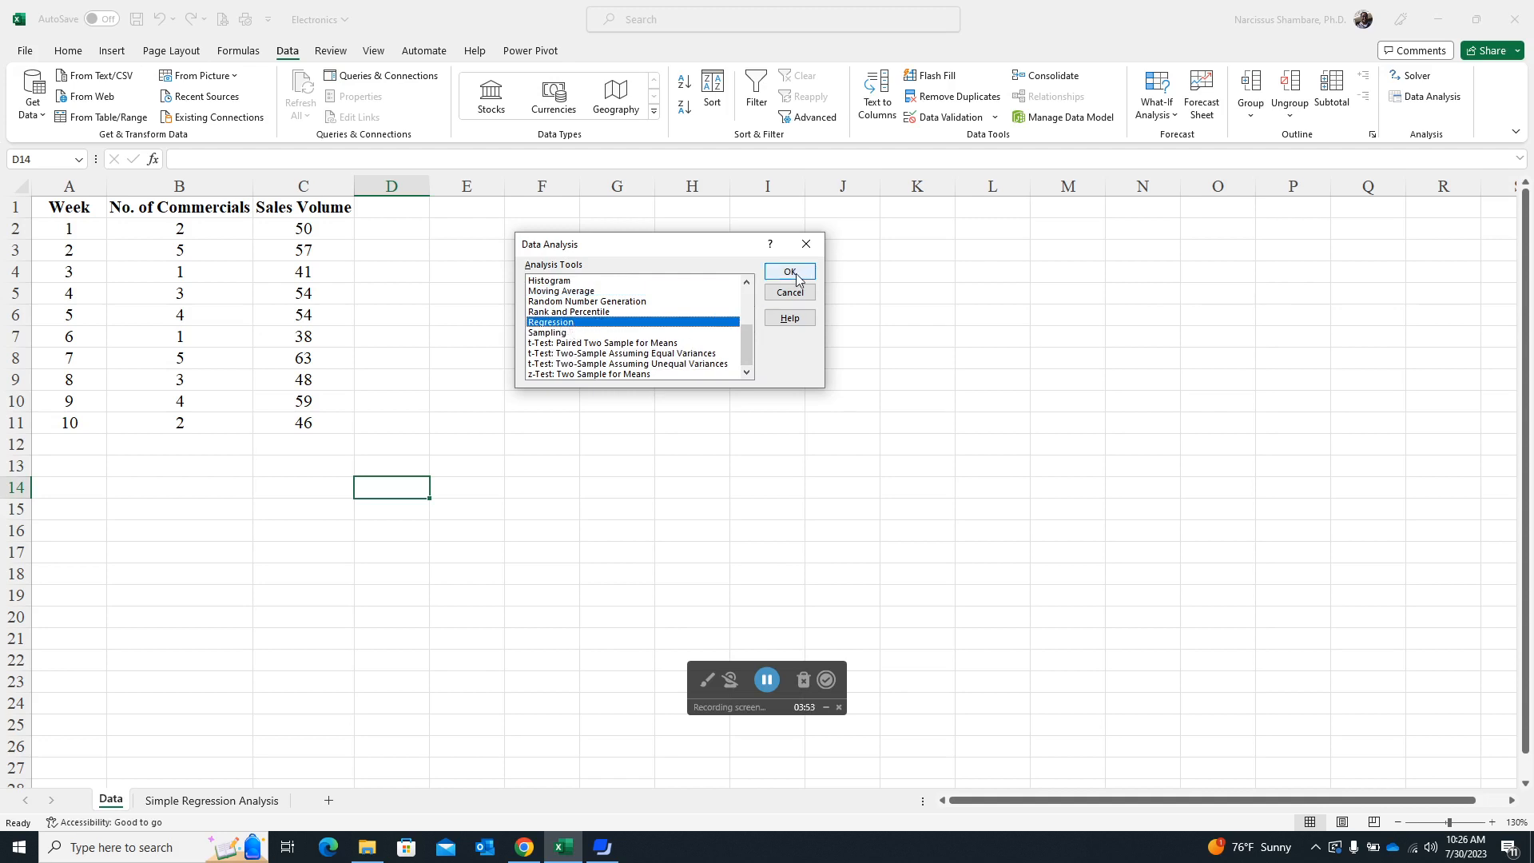
double_click(603, 322)
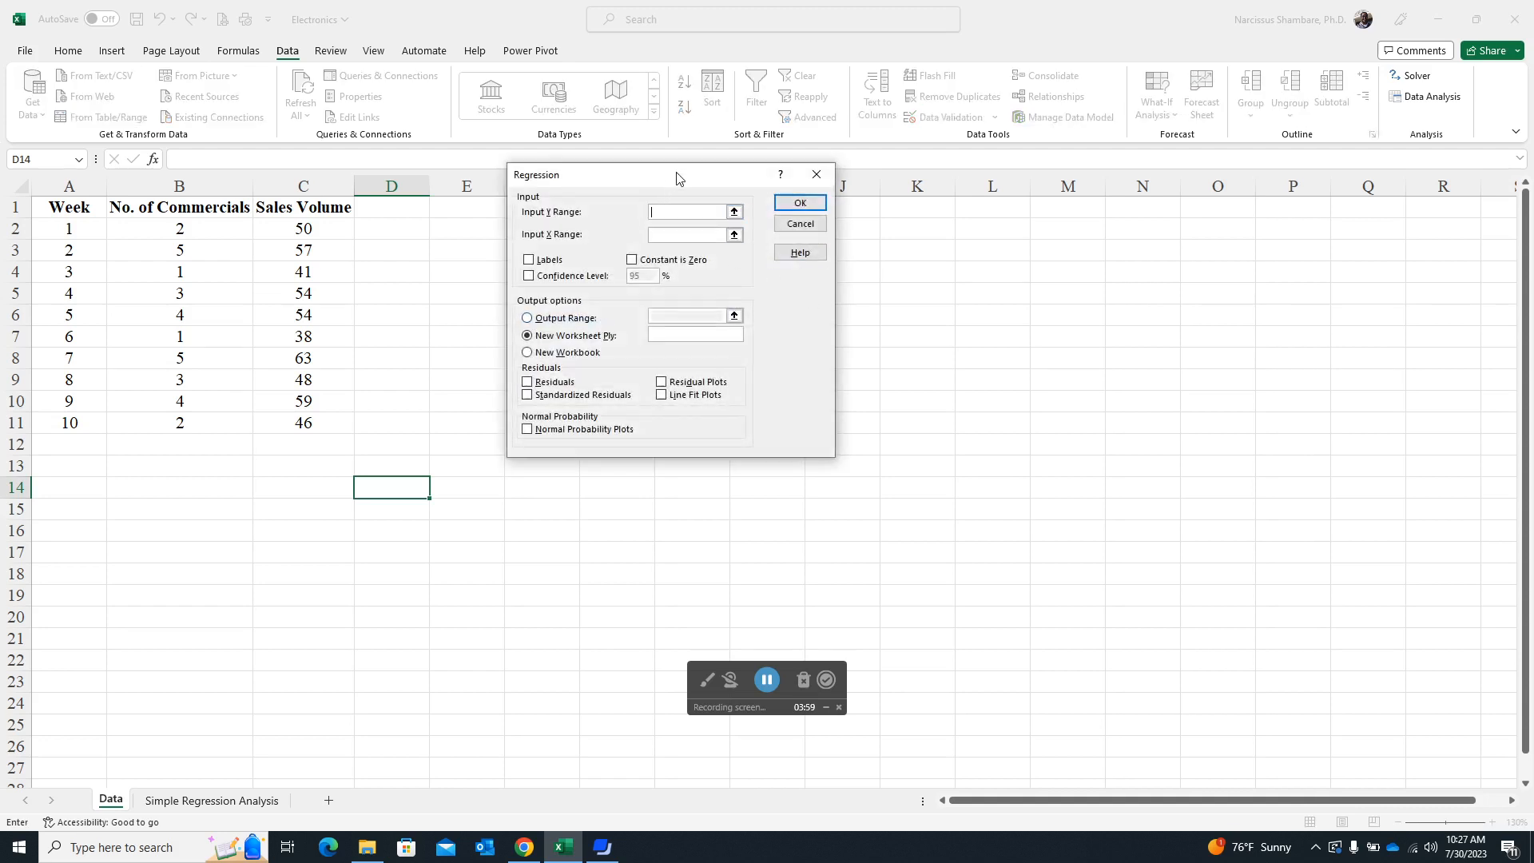
drag(678, 177, 705, 221)
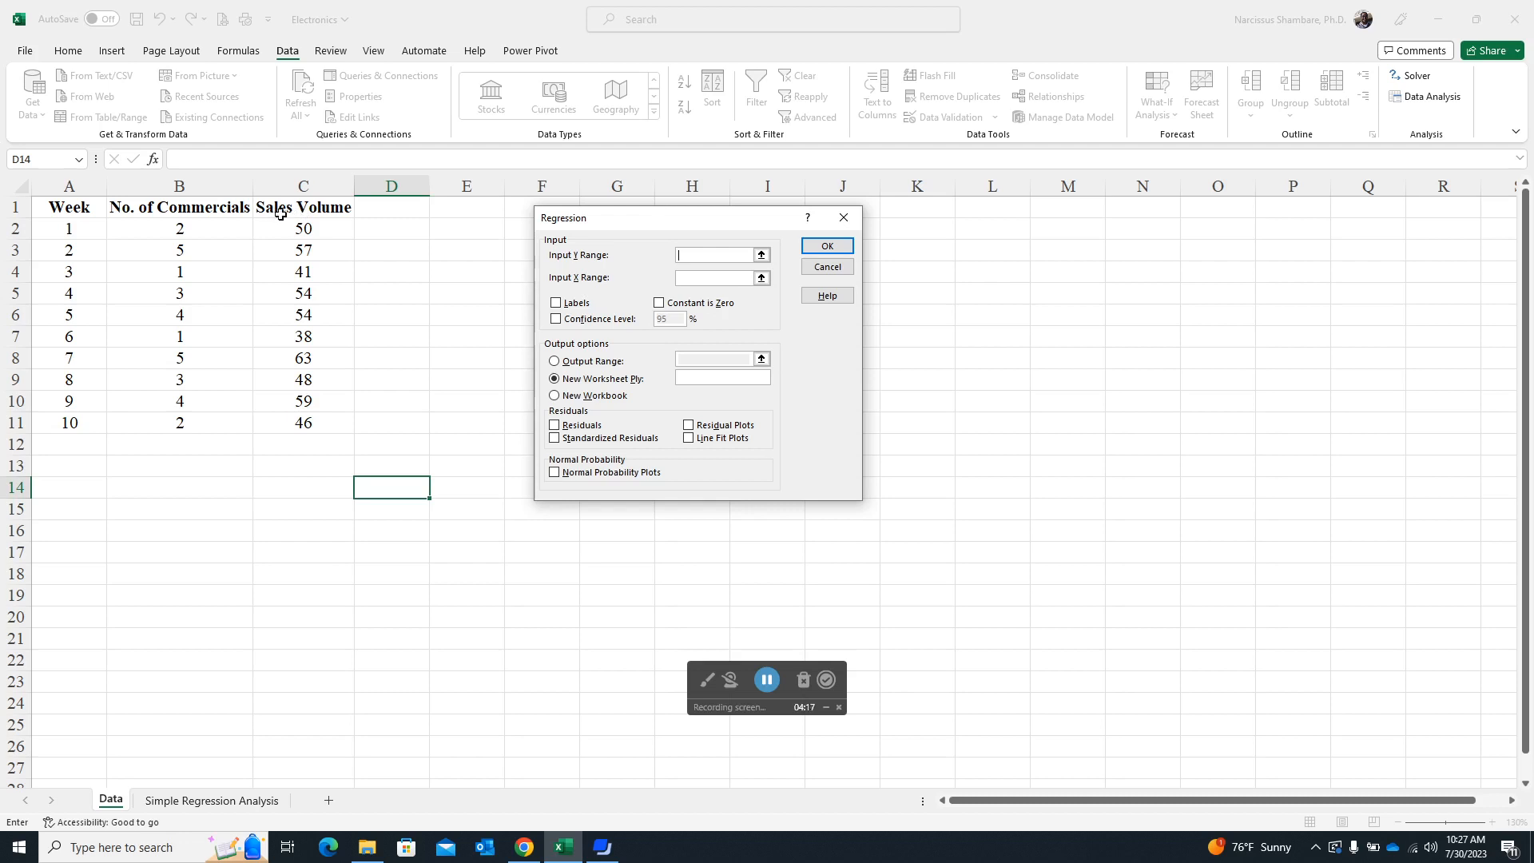
- Set the regression's Y range to the sales volumes in C1:C11 and X range to the commercials in B1:B11, with labels included
drag(297, 207, 311, 417)
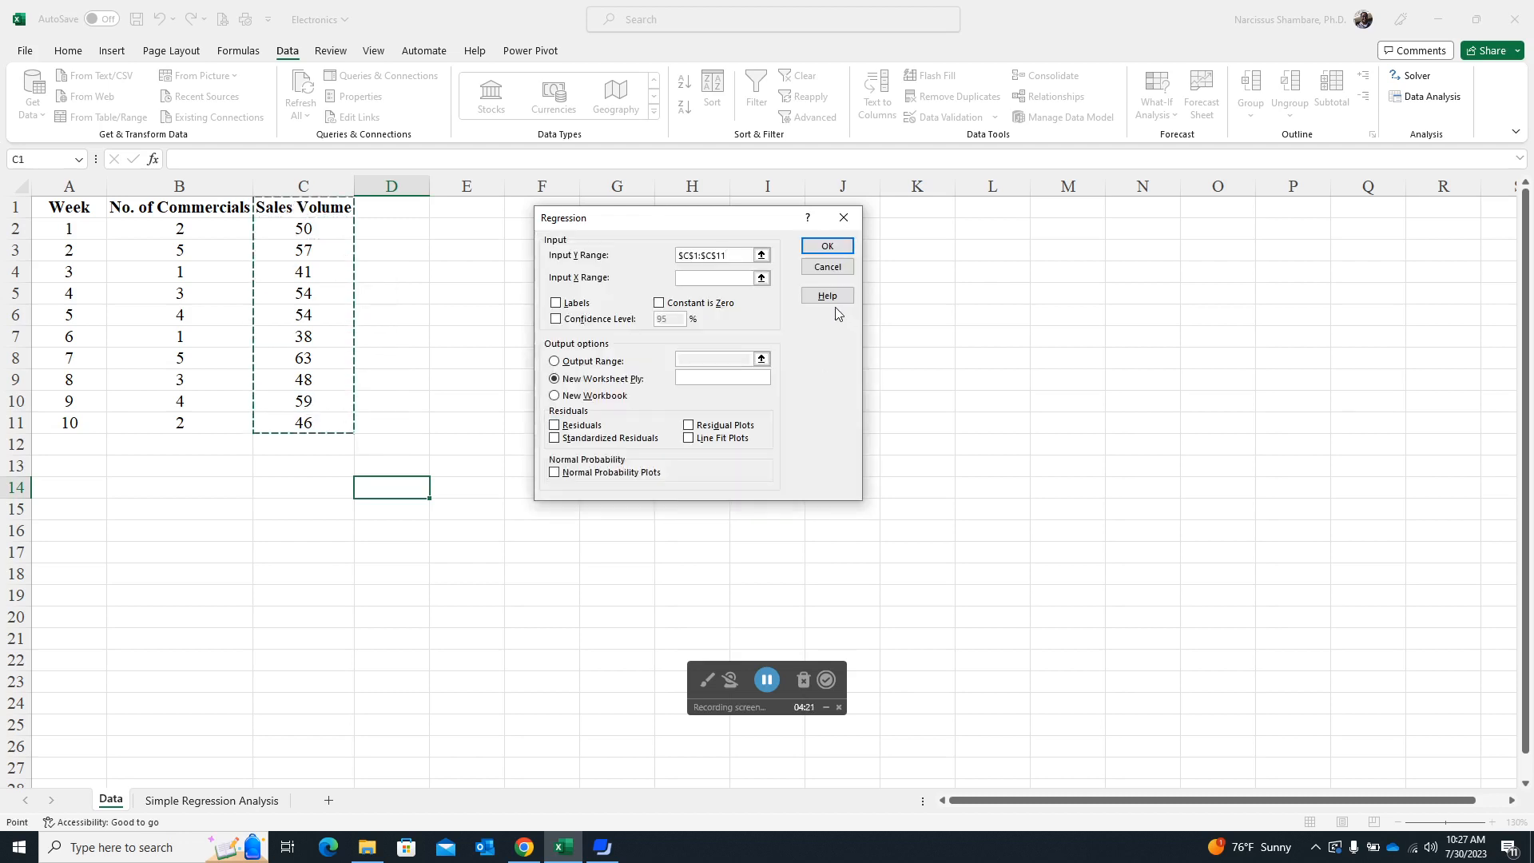
click(699, 278)
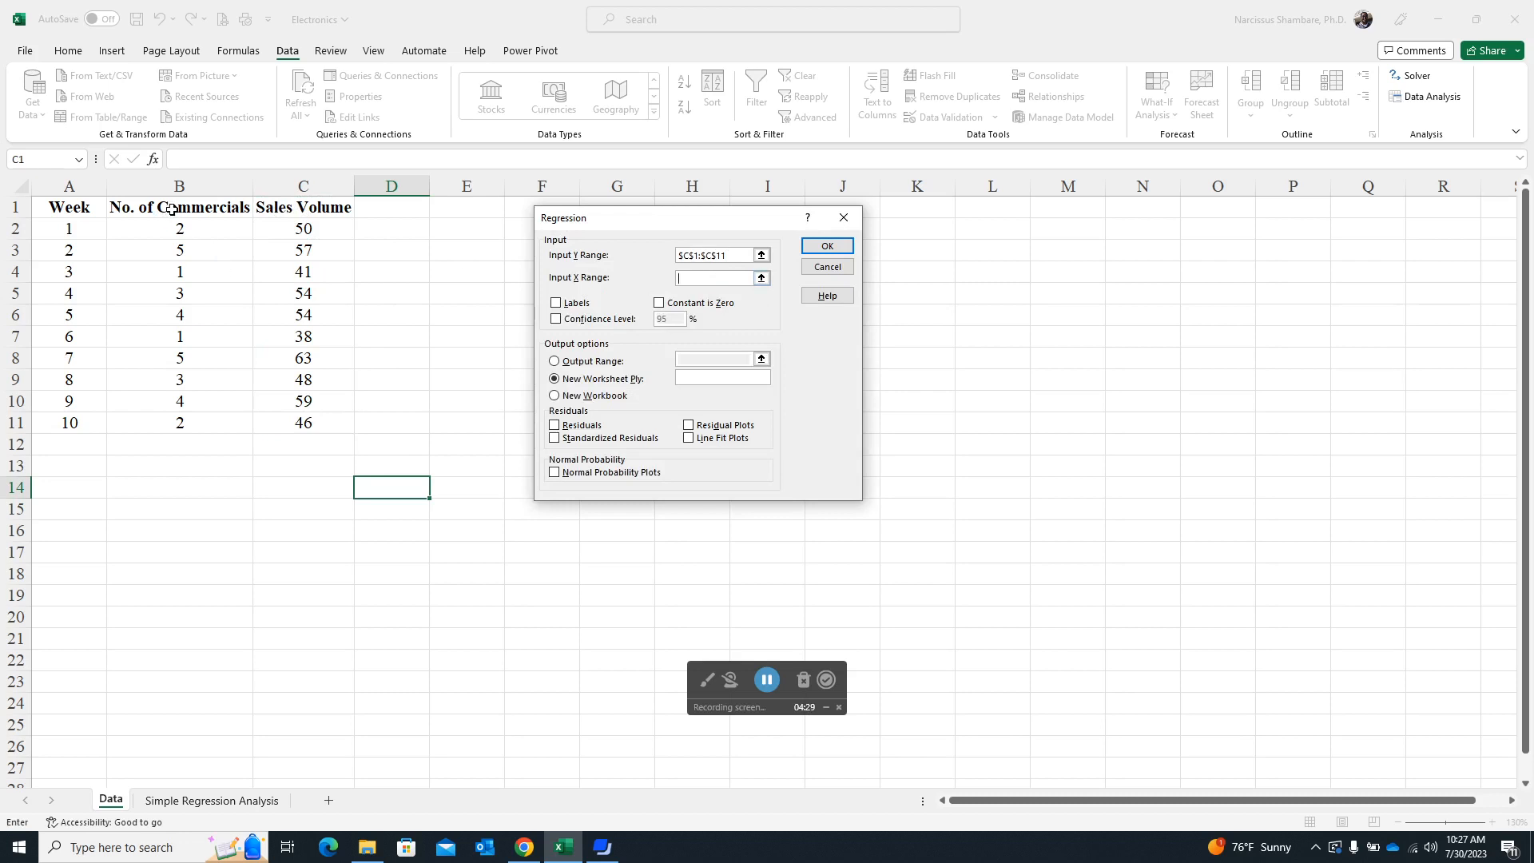
drag(165, 208, 184, 424)
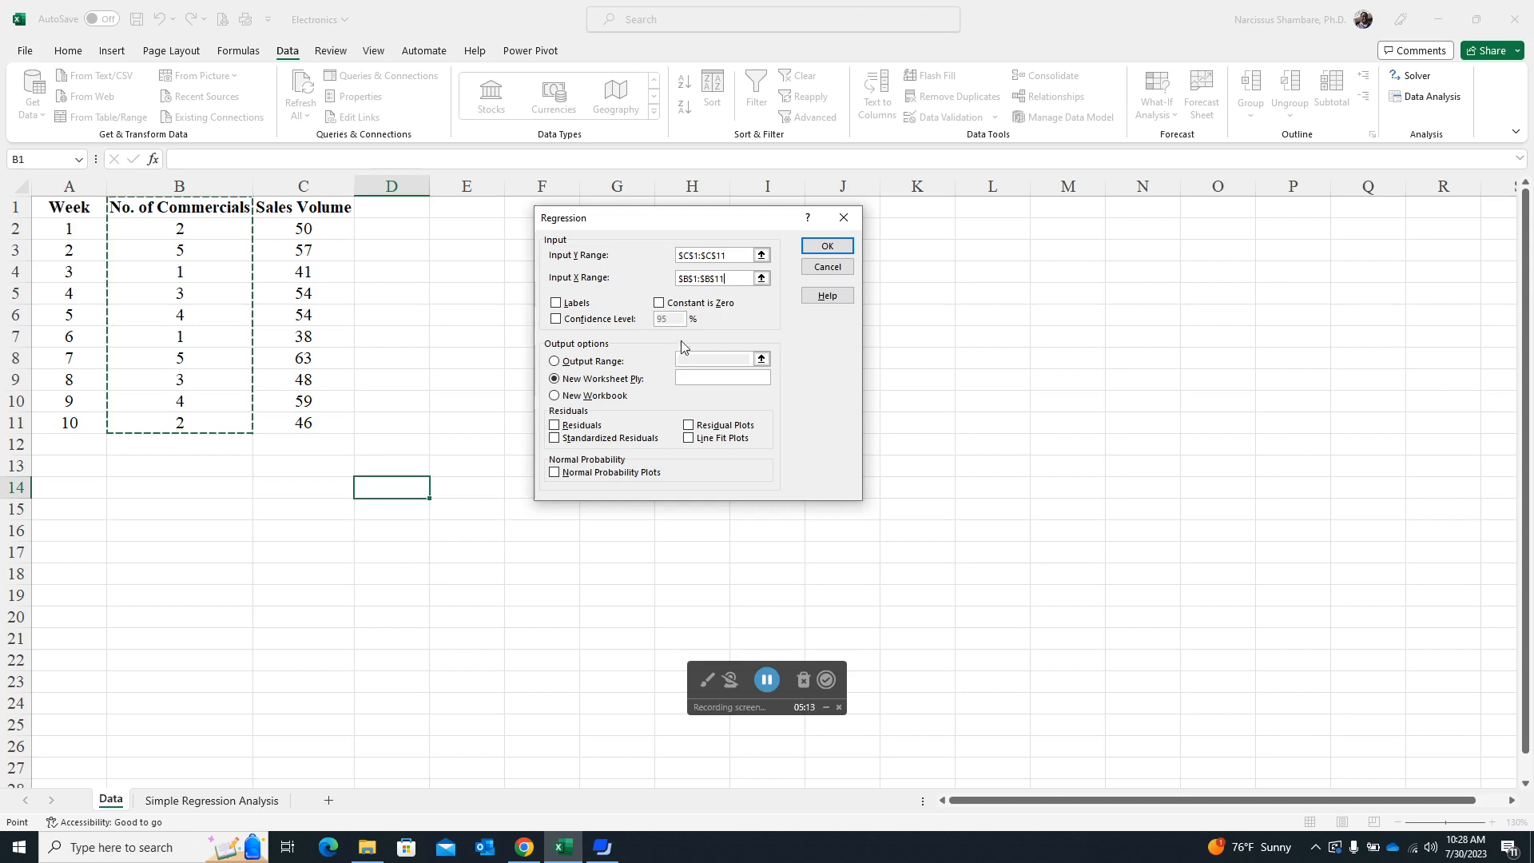
drag(701, 221, 655, 212)
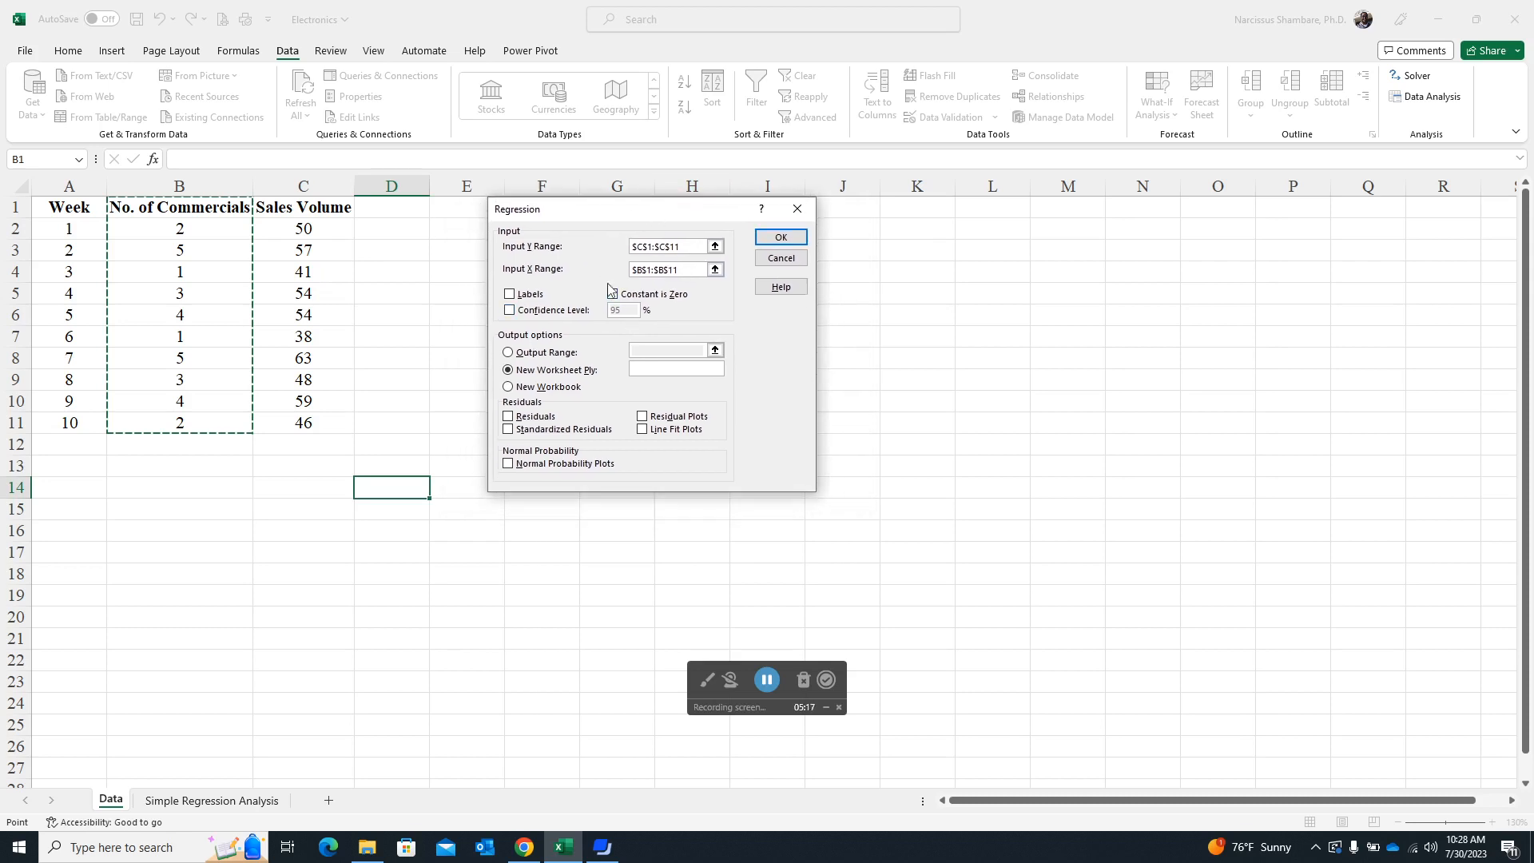
click(509, 294)
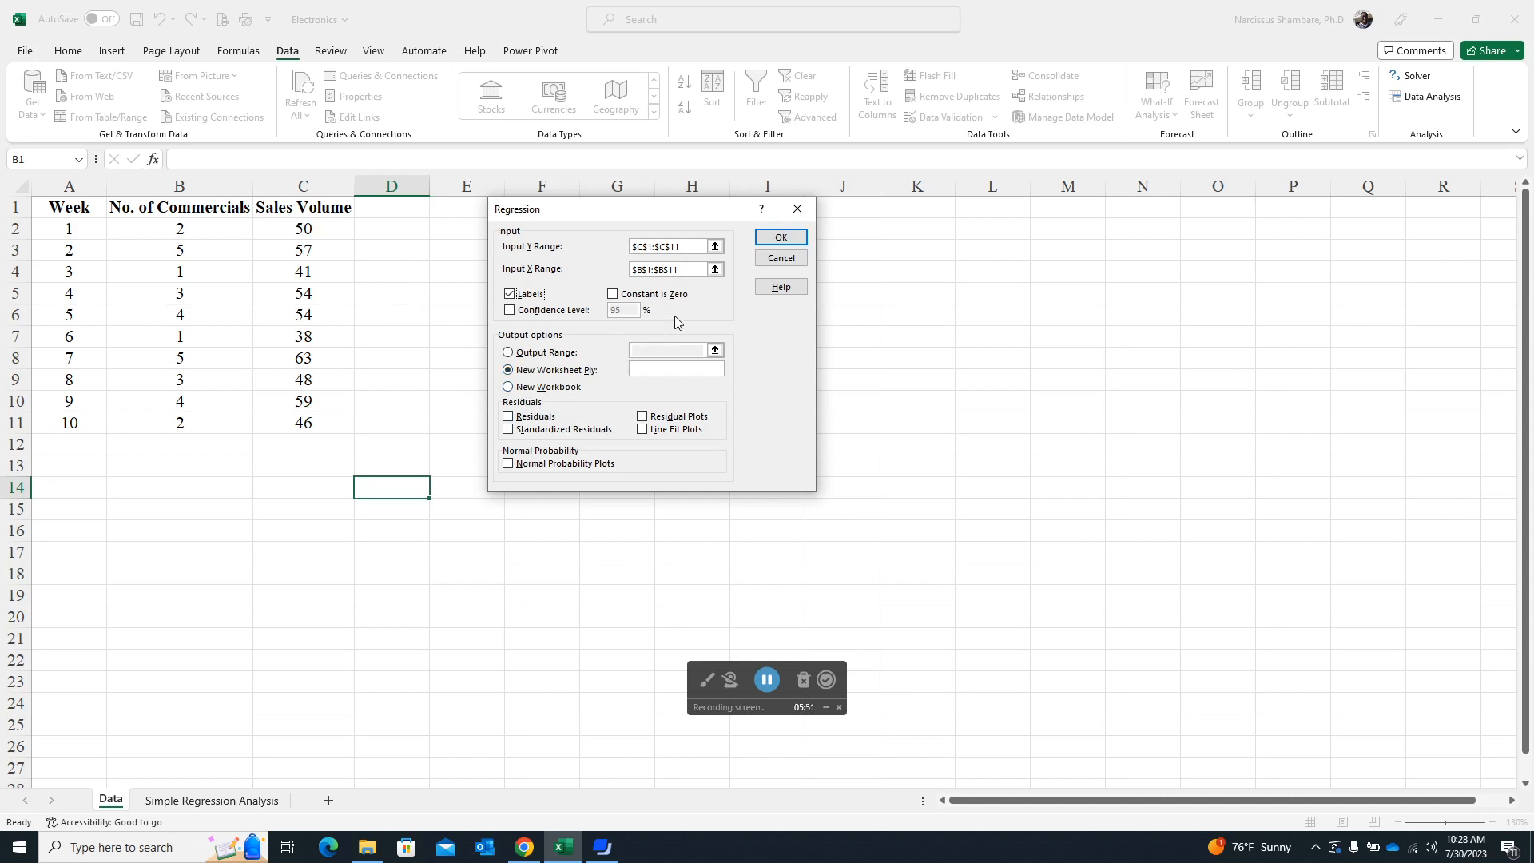
- Direct the regression output to cell E2 on the current sheet and run the analysis
click(511, 354)
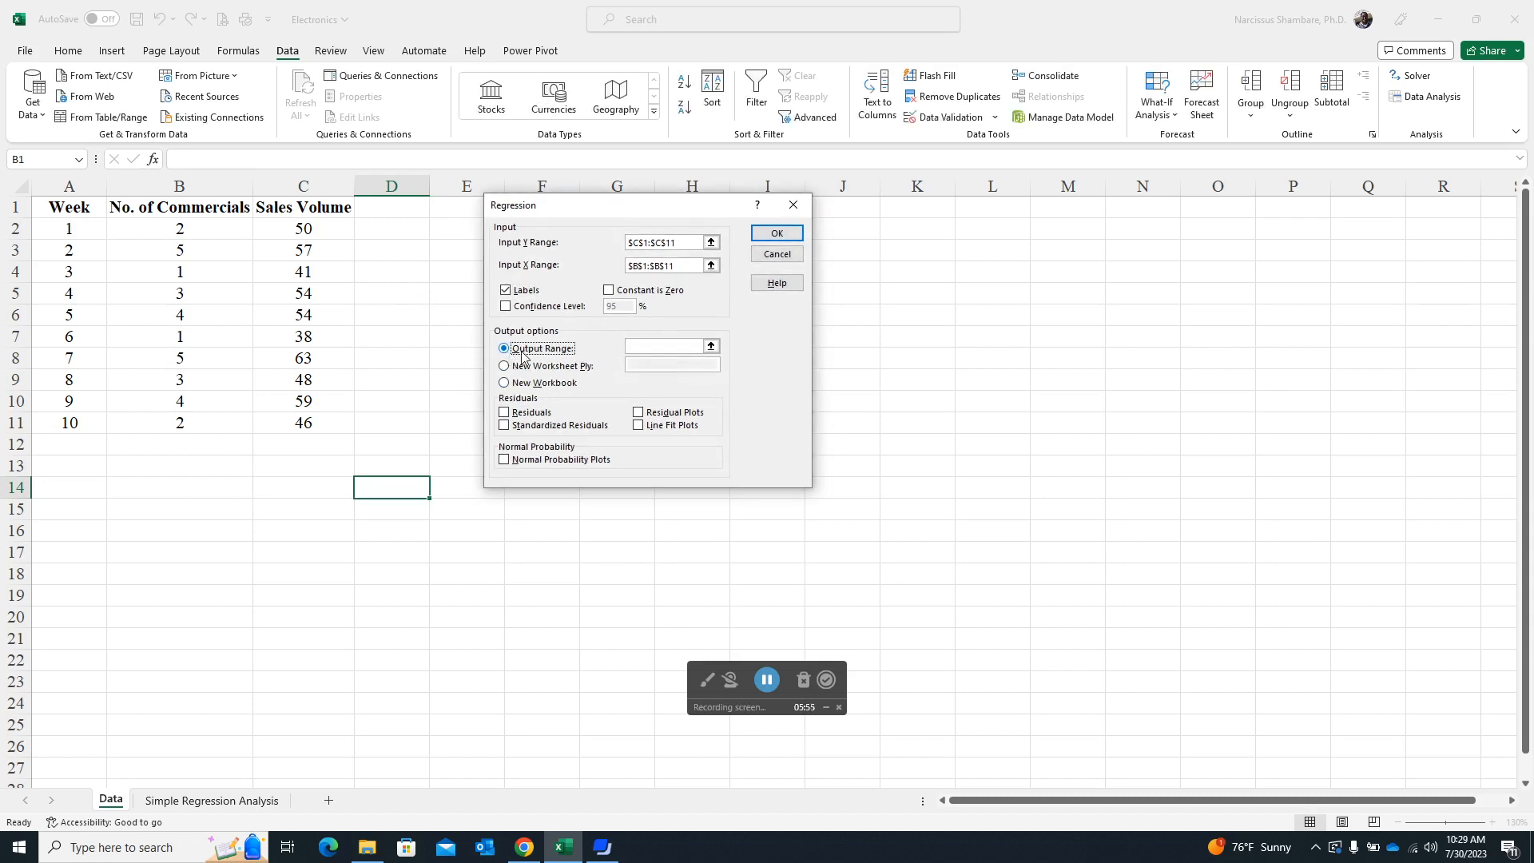
click(676, 342)
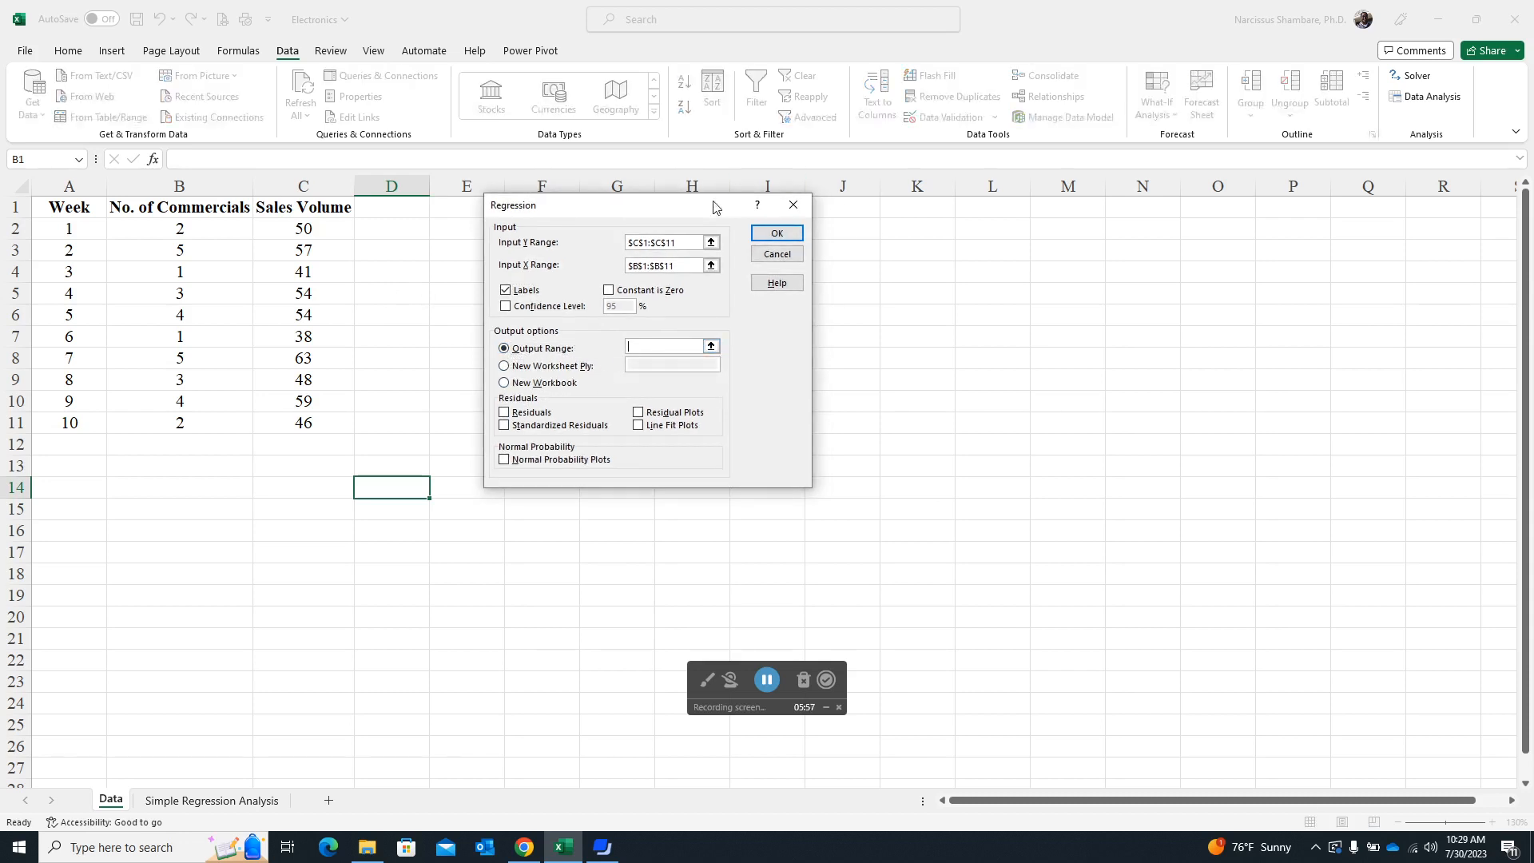
drag(679, 212, 864, 289)
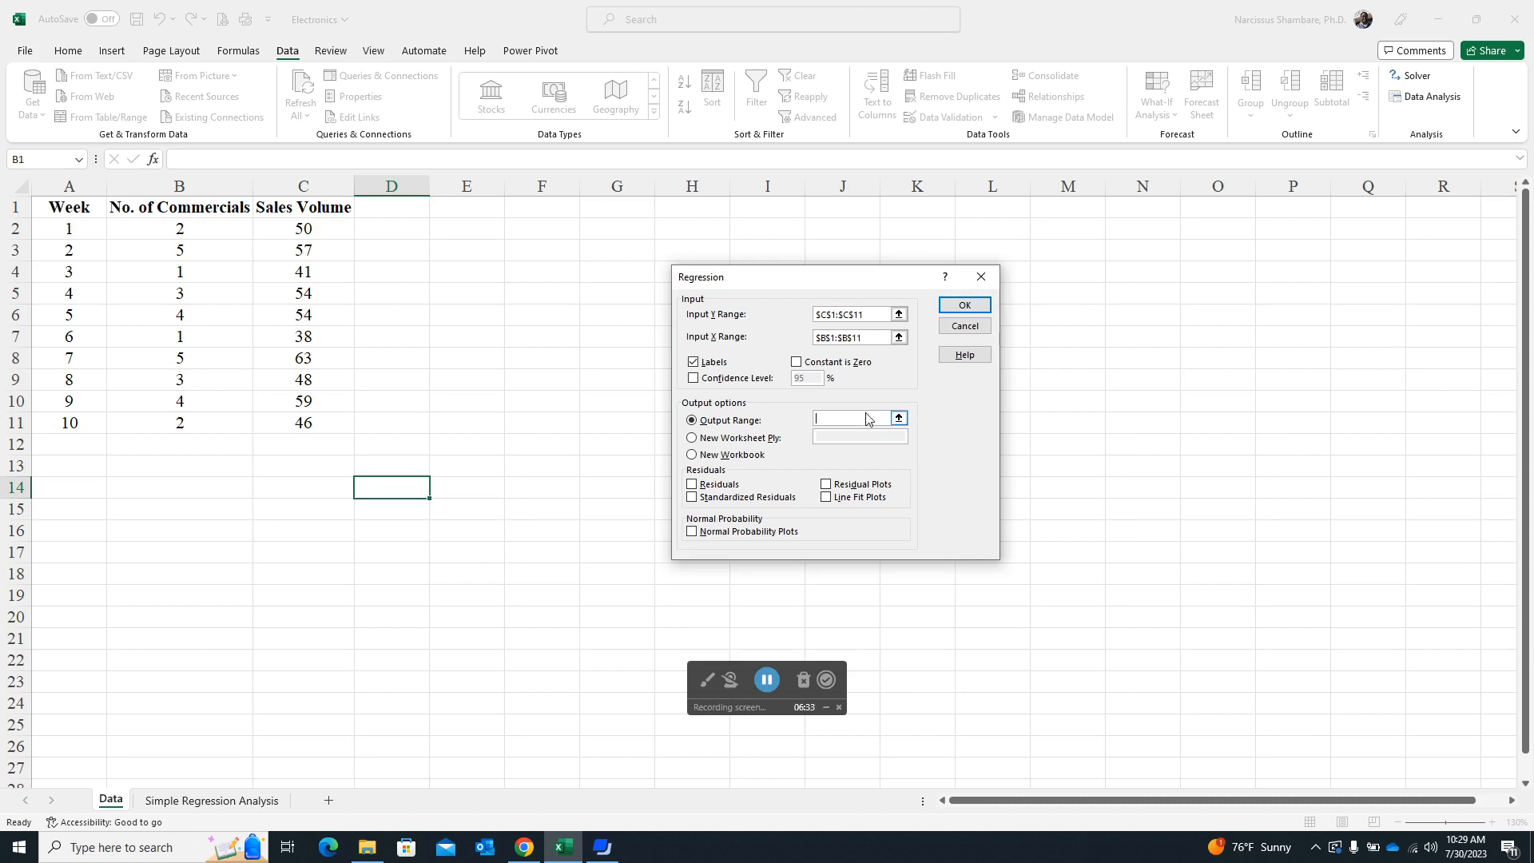
click(464, 229)
click(963, 304)
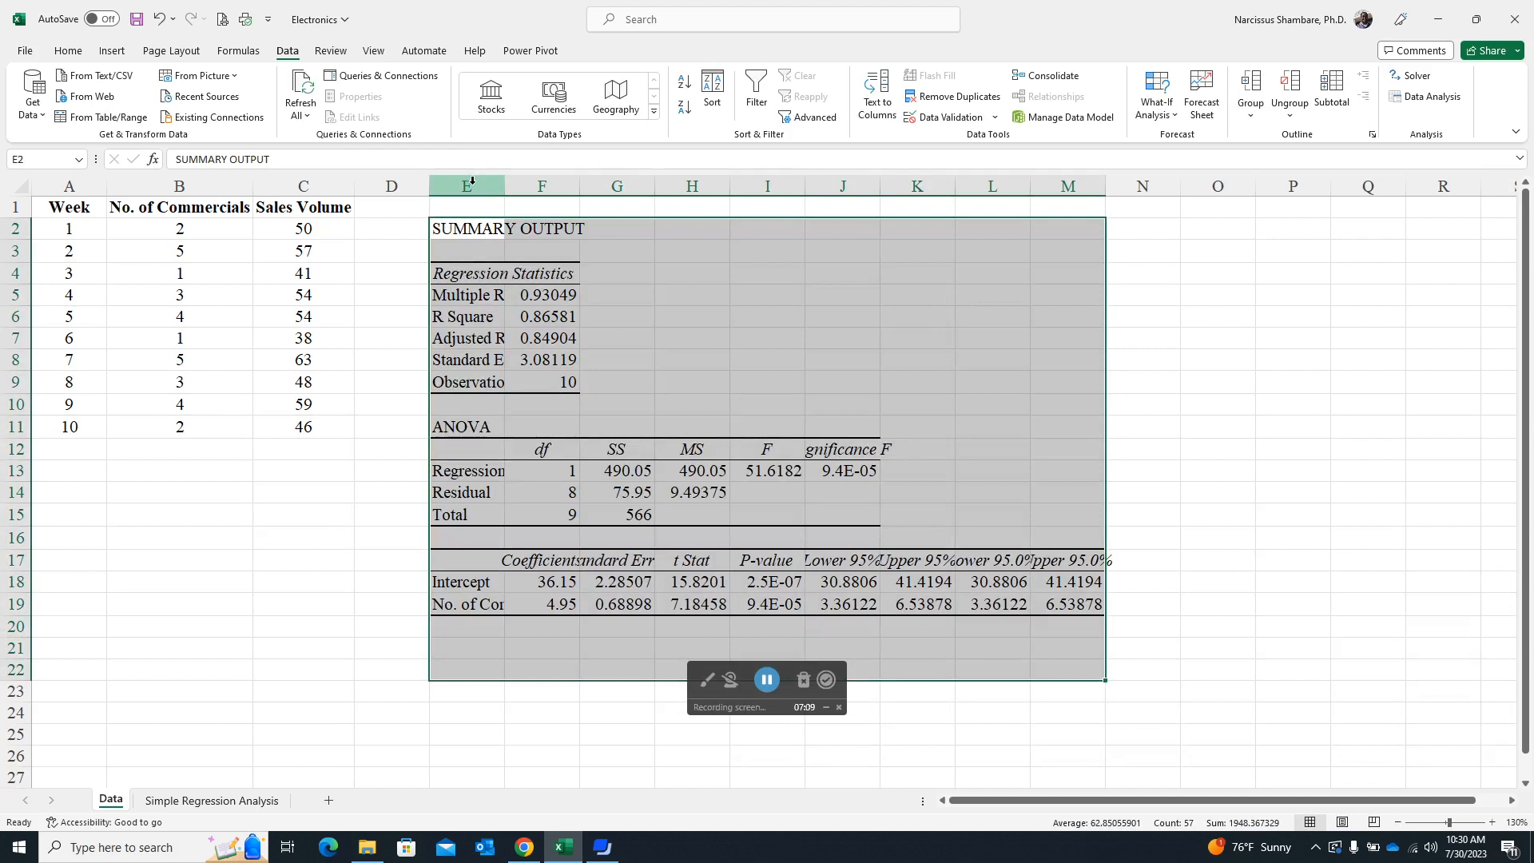
- Autofit columns E through M to their contents and delete the duplicate Lower 95.0% and Upper 95.0% columns L and M
drag(471, 182, 1075, 214)
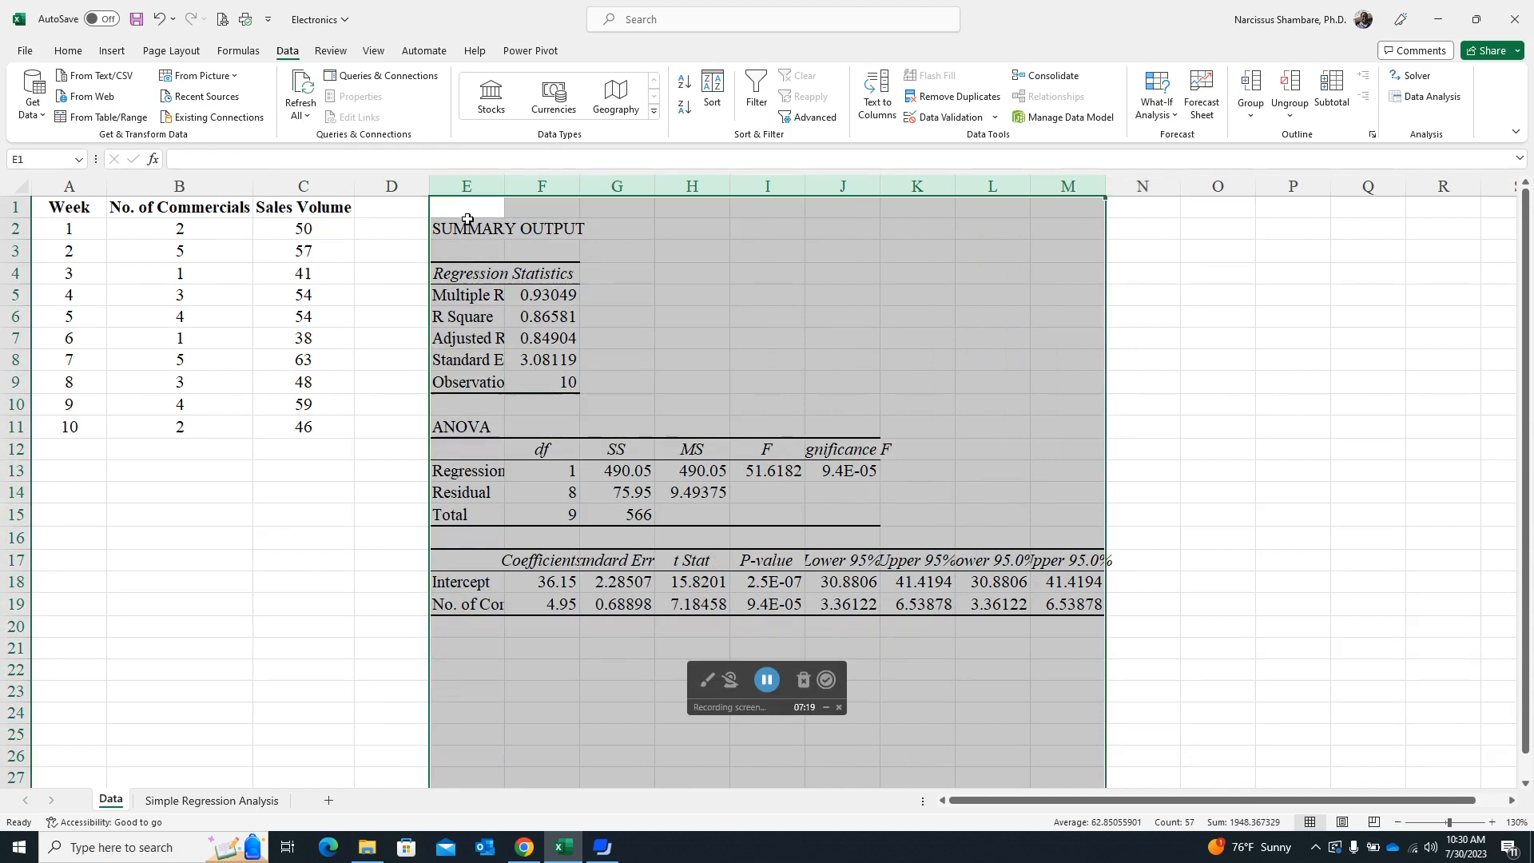
double_click(1105, 185)
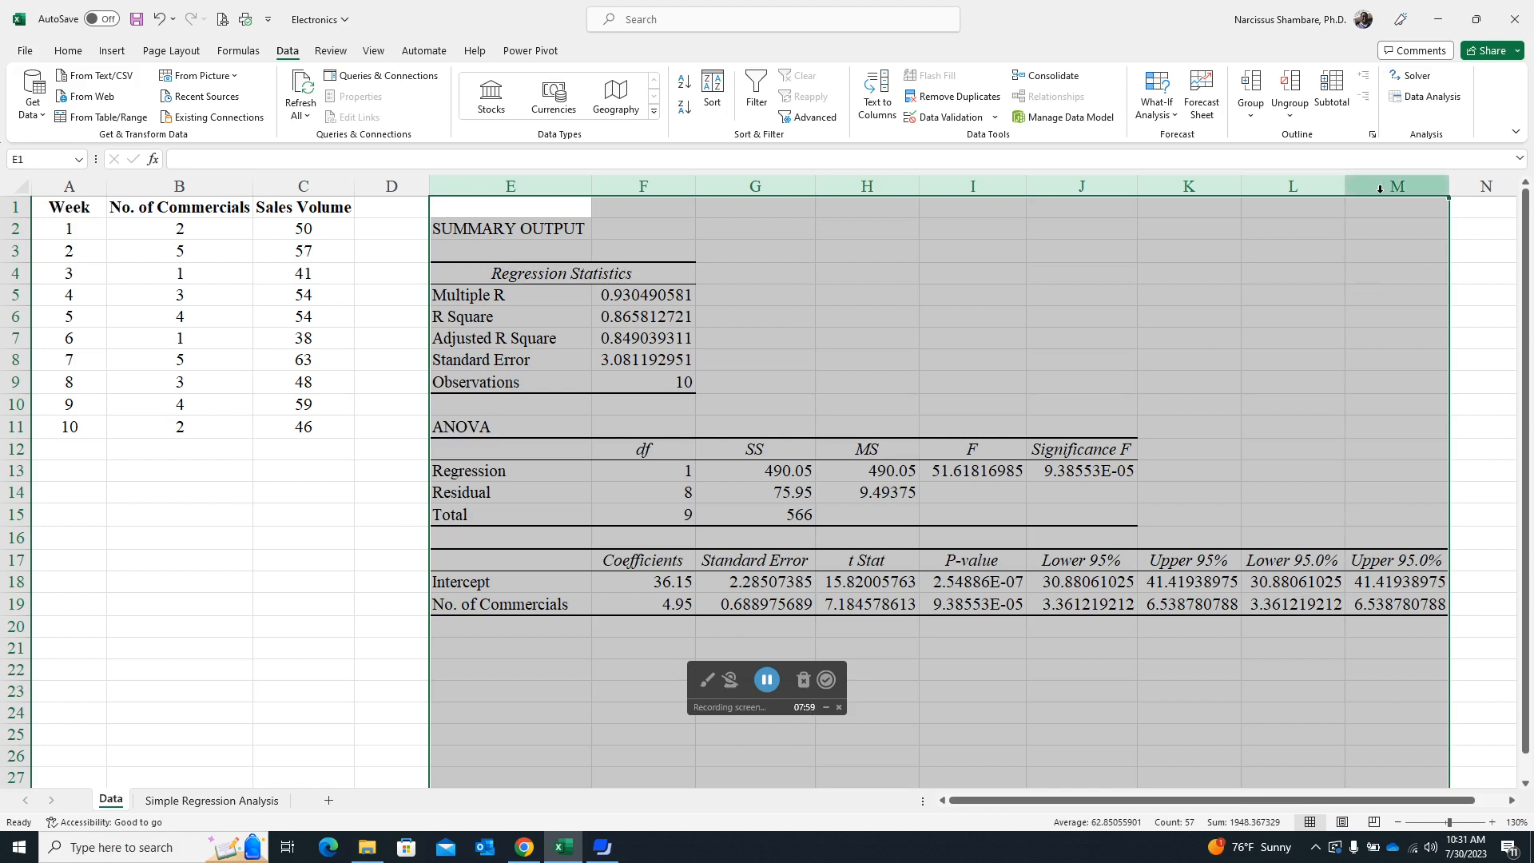
drag(1310, 185, 1406, 177)
right_click(1355, 333)
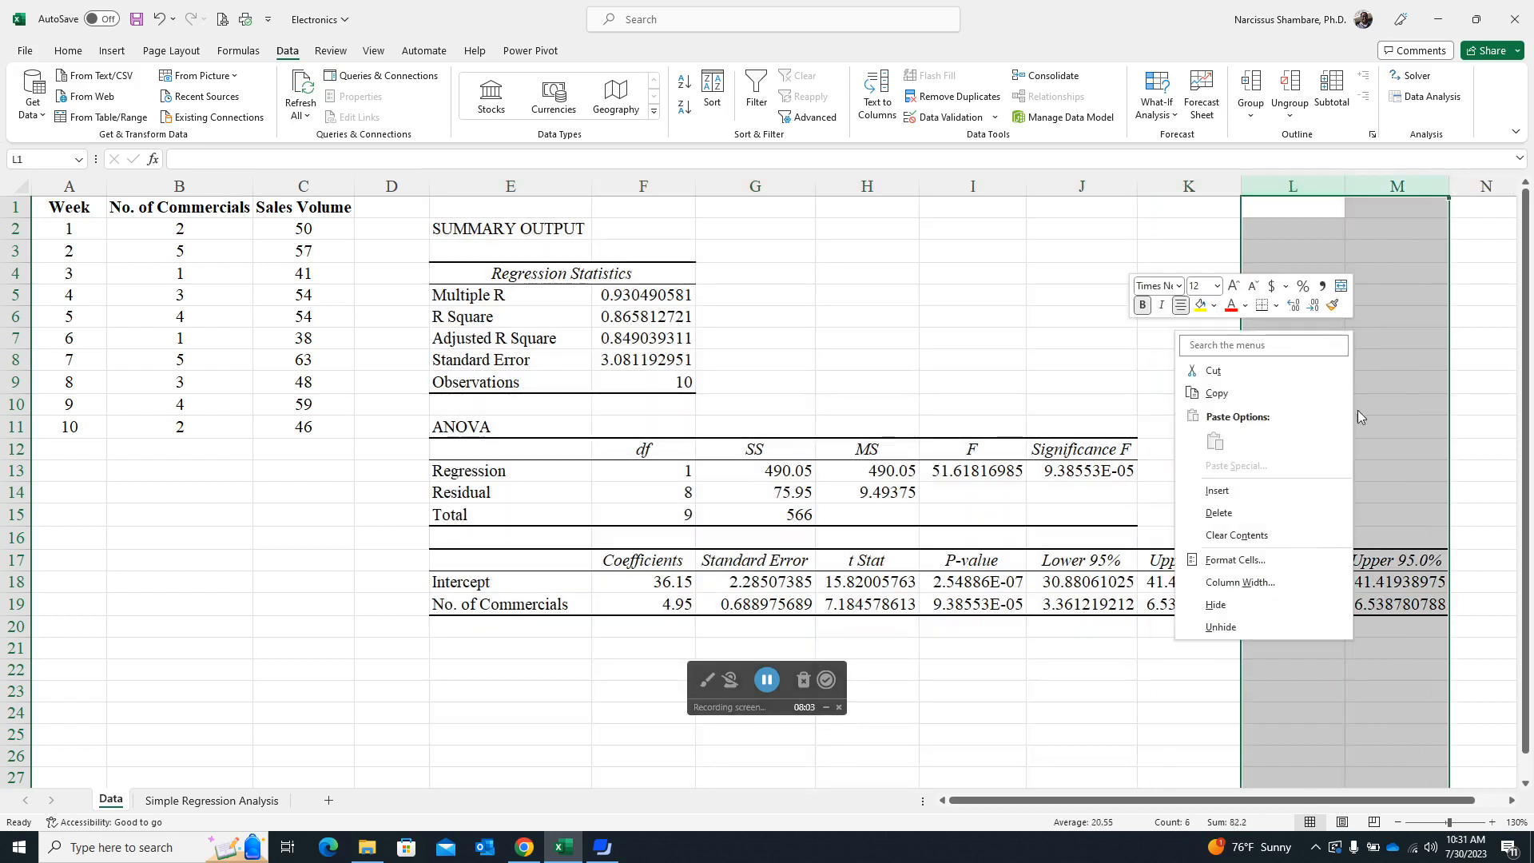
click(1219, 515)
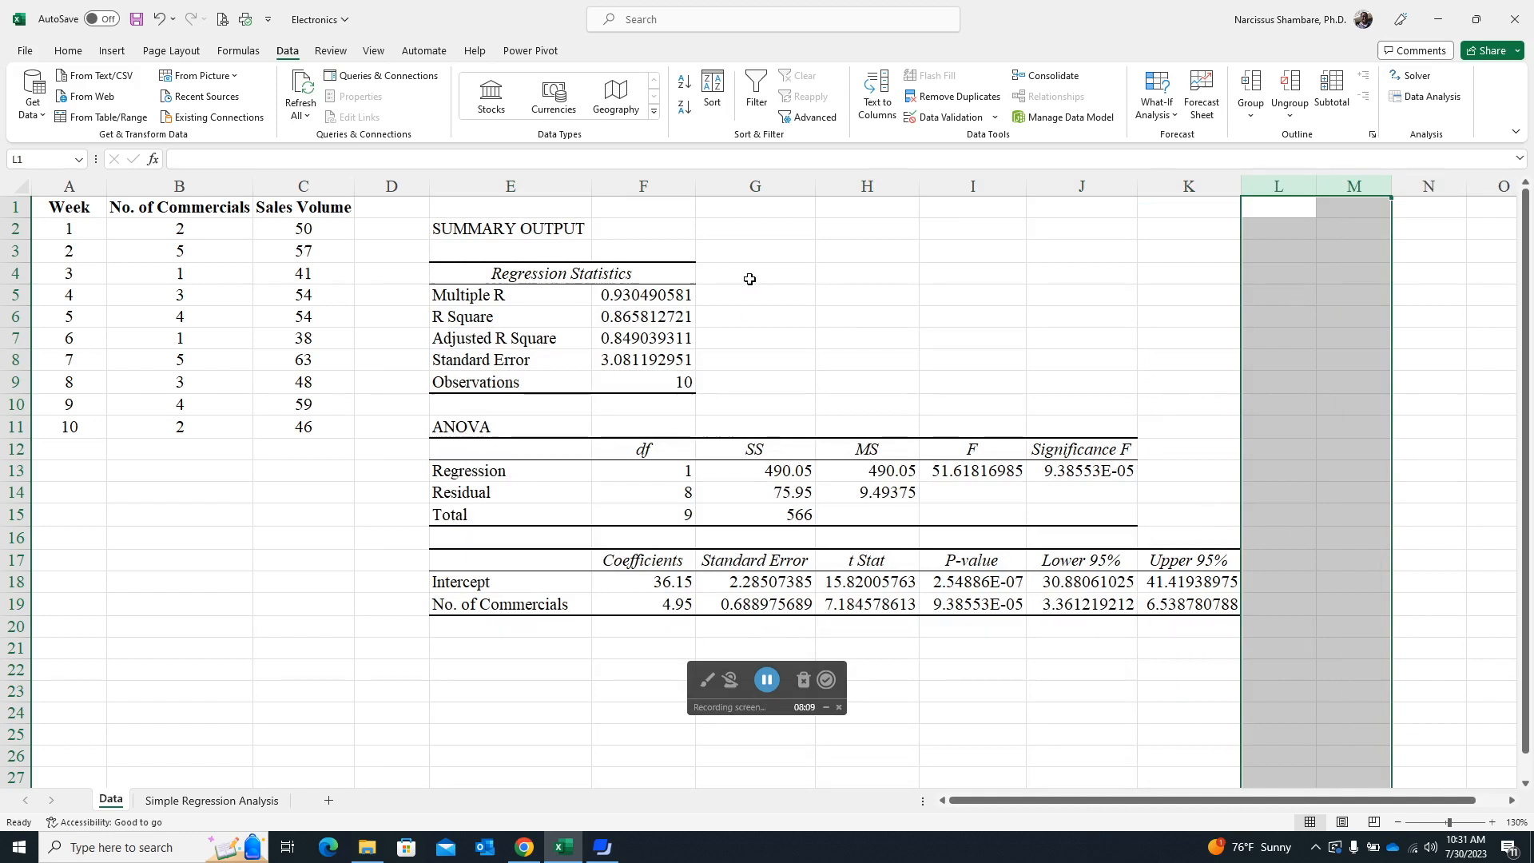
click(898, 302)
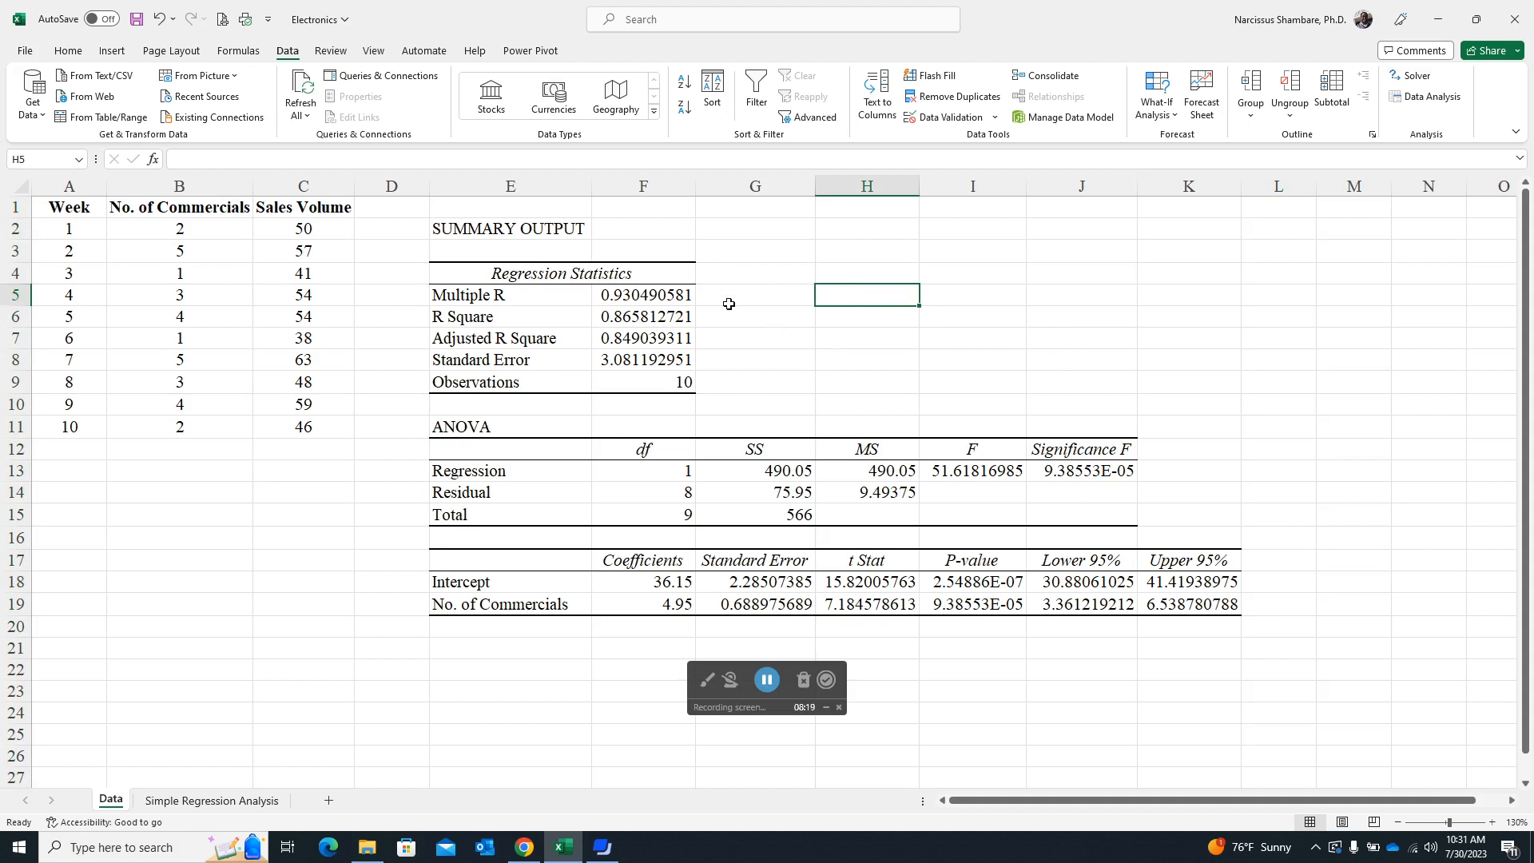
- Calculate R Square in cell K13 by dividing the regression sum of squares by the total, using =G13/G15
click(649, 291)
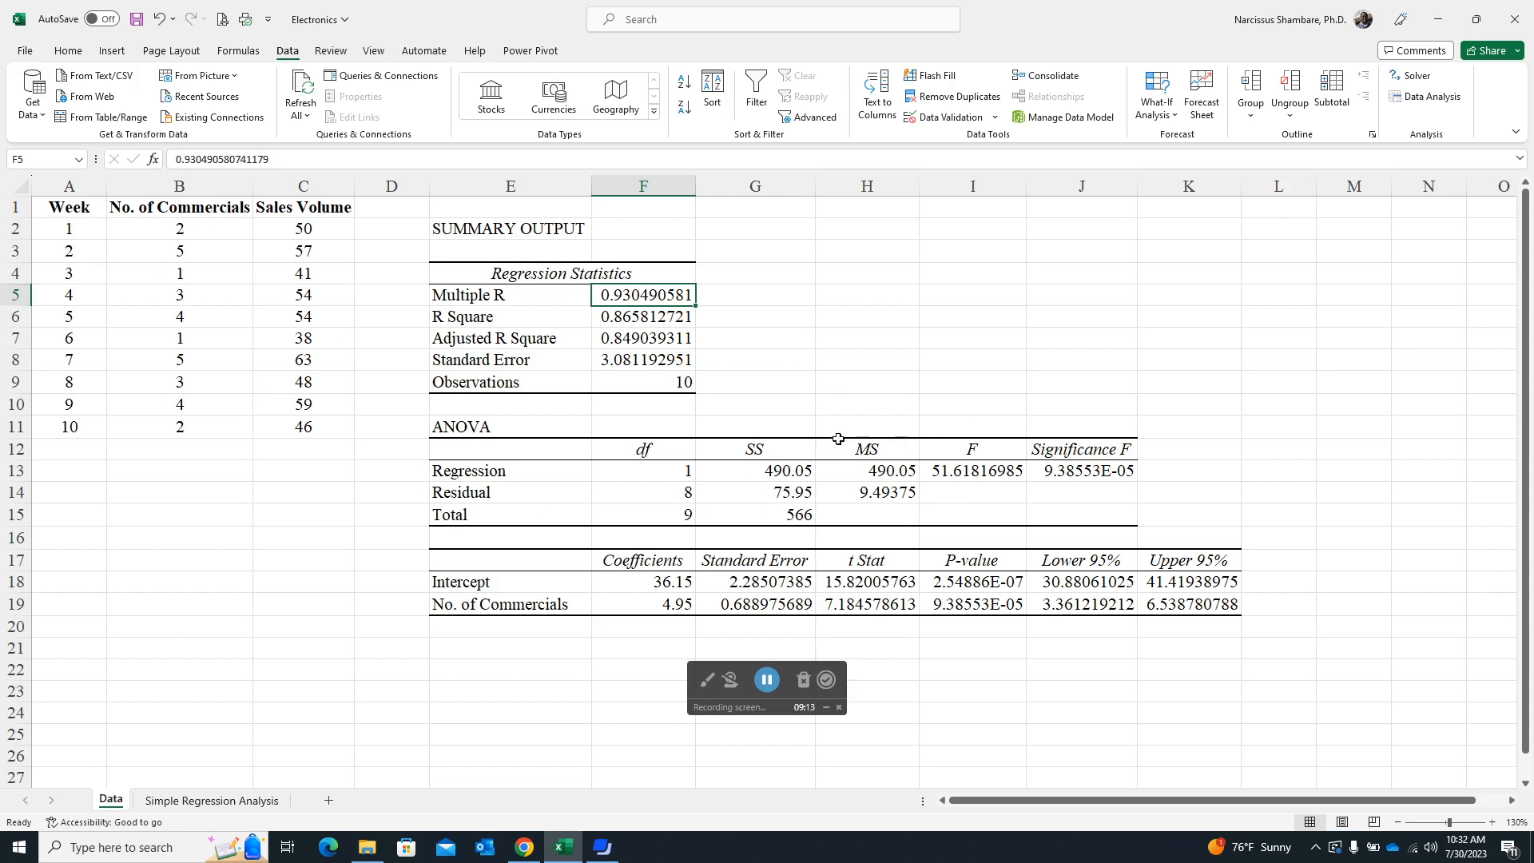
click(1198, 471)
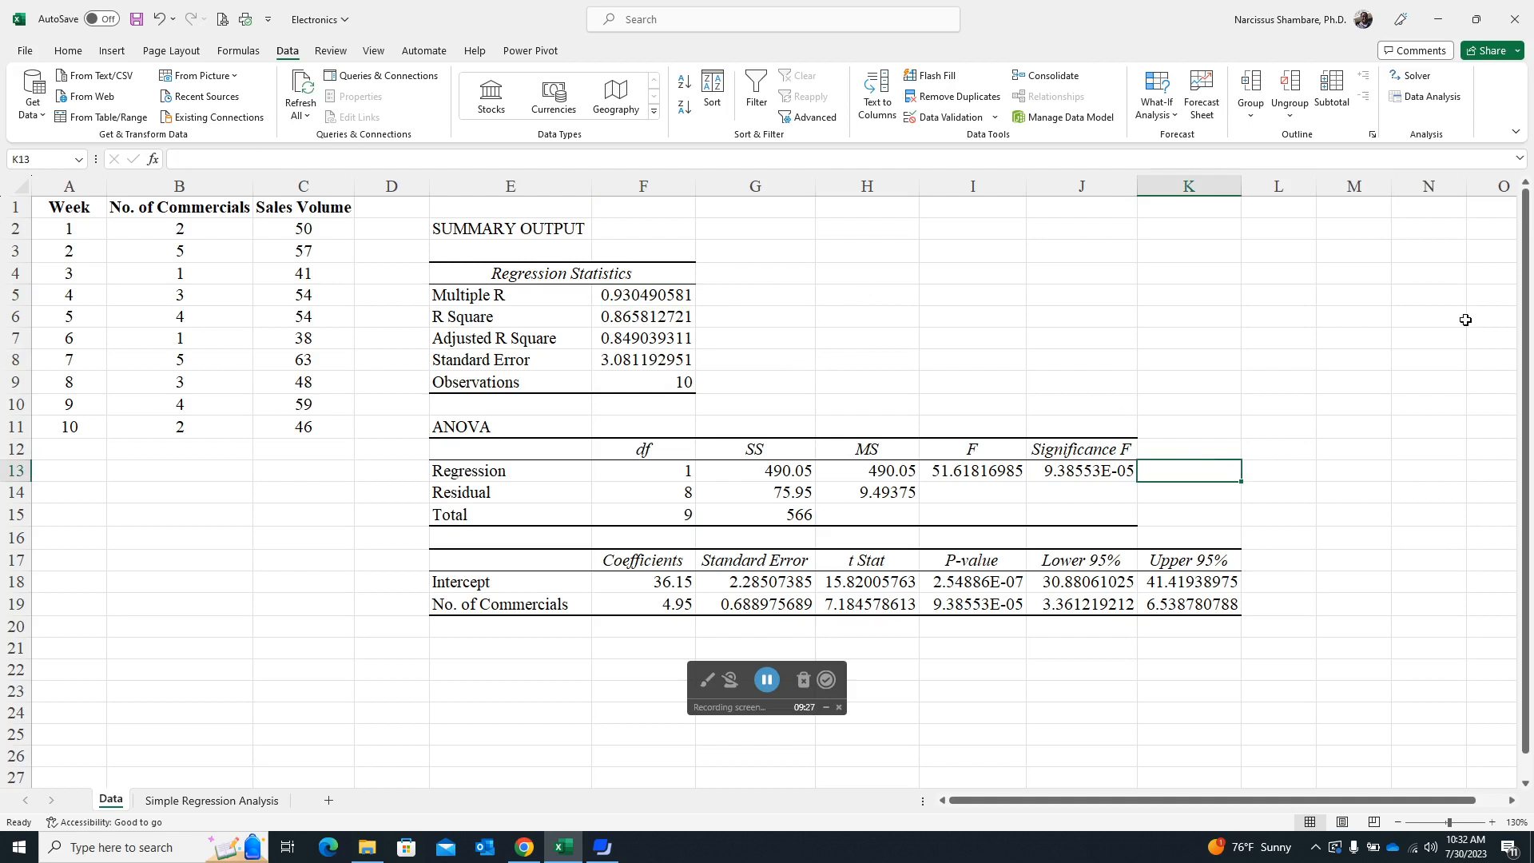
text(=)
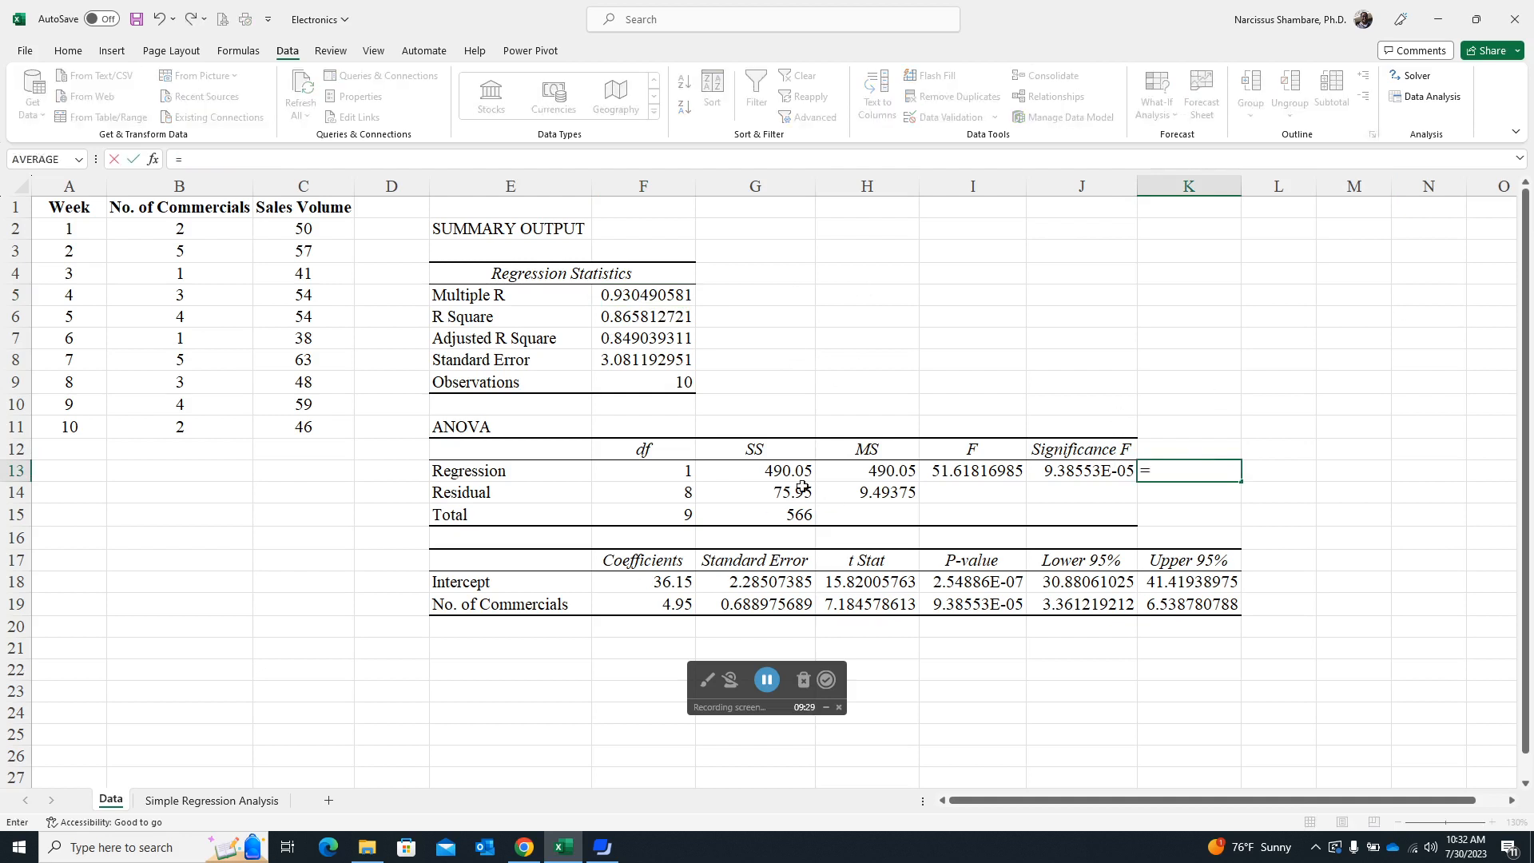
click(786, 468)
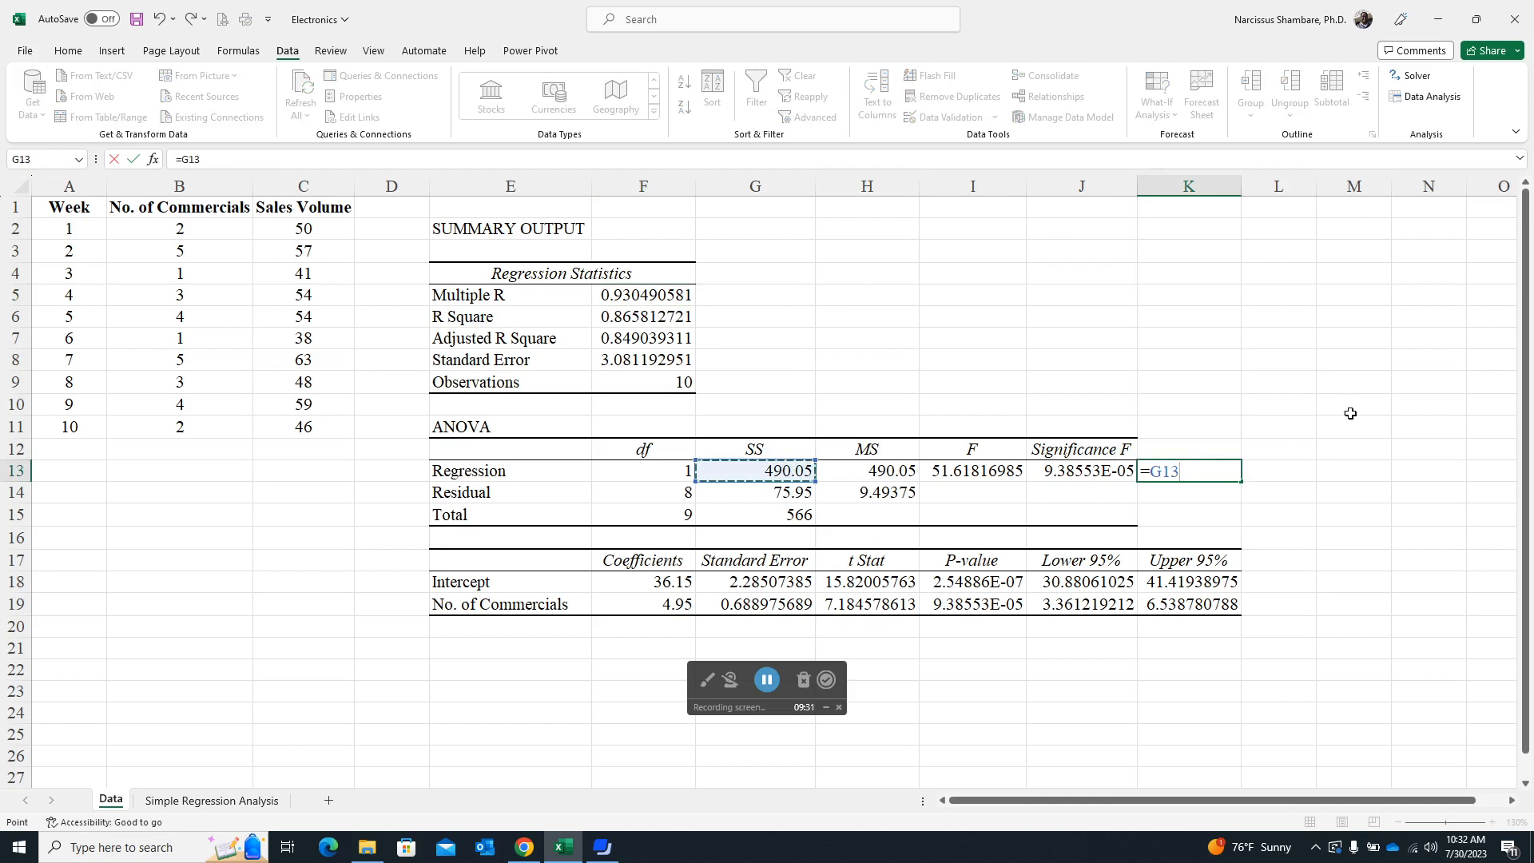
text(/)
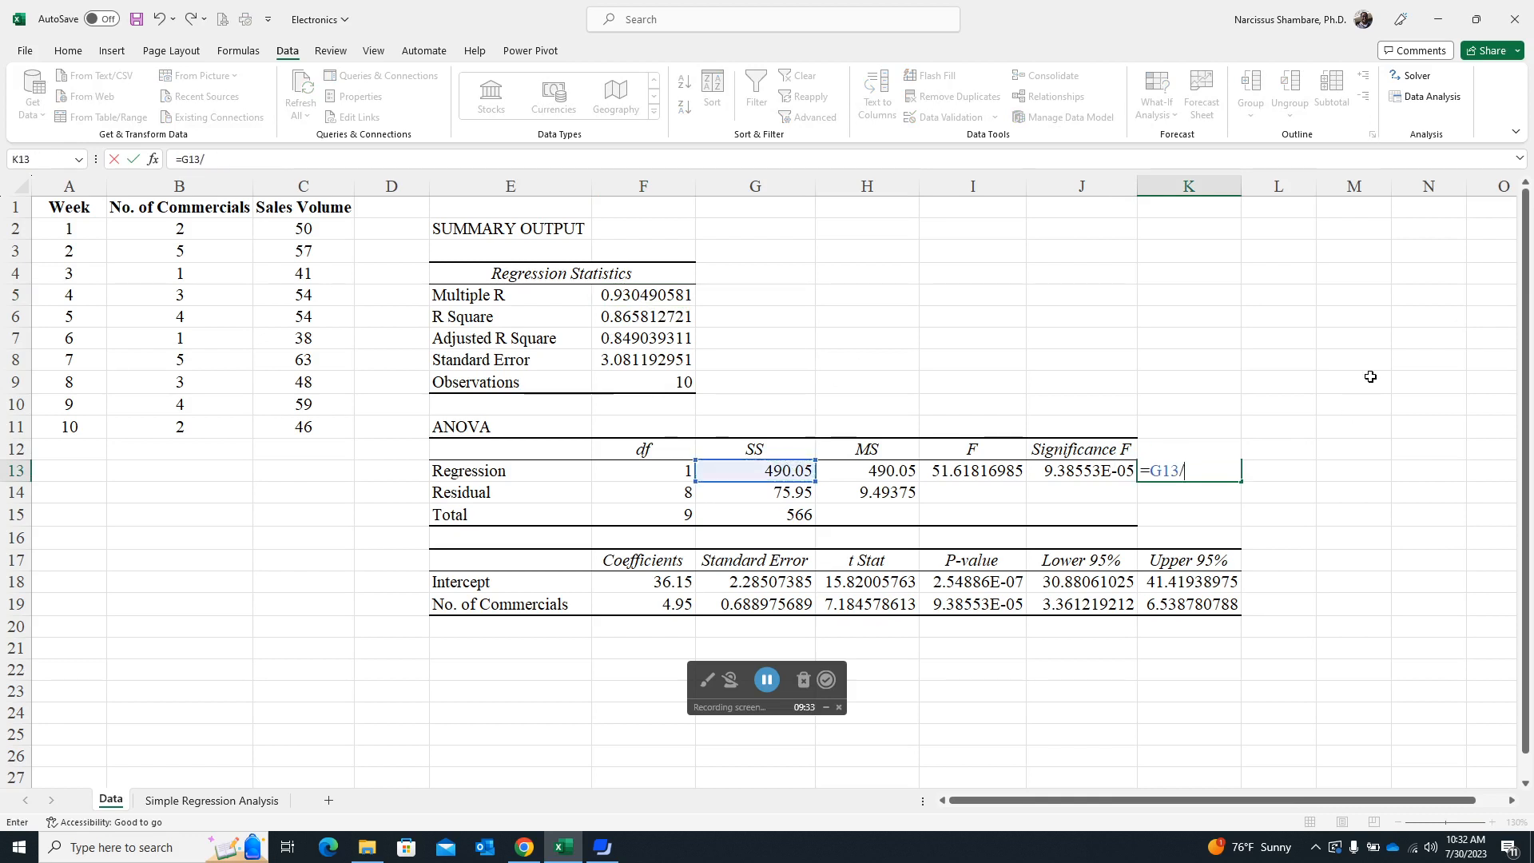
click(791, 514)
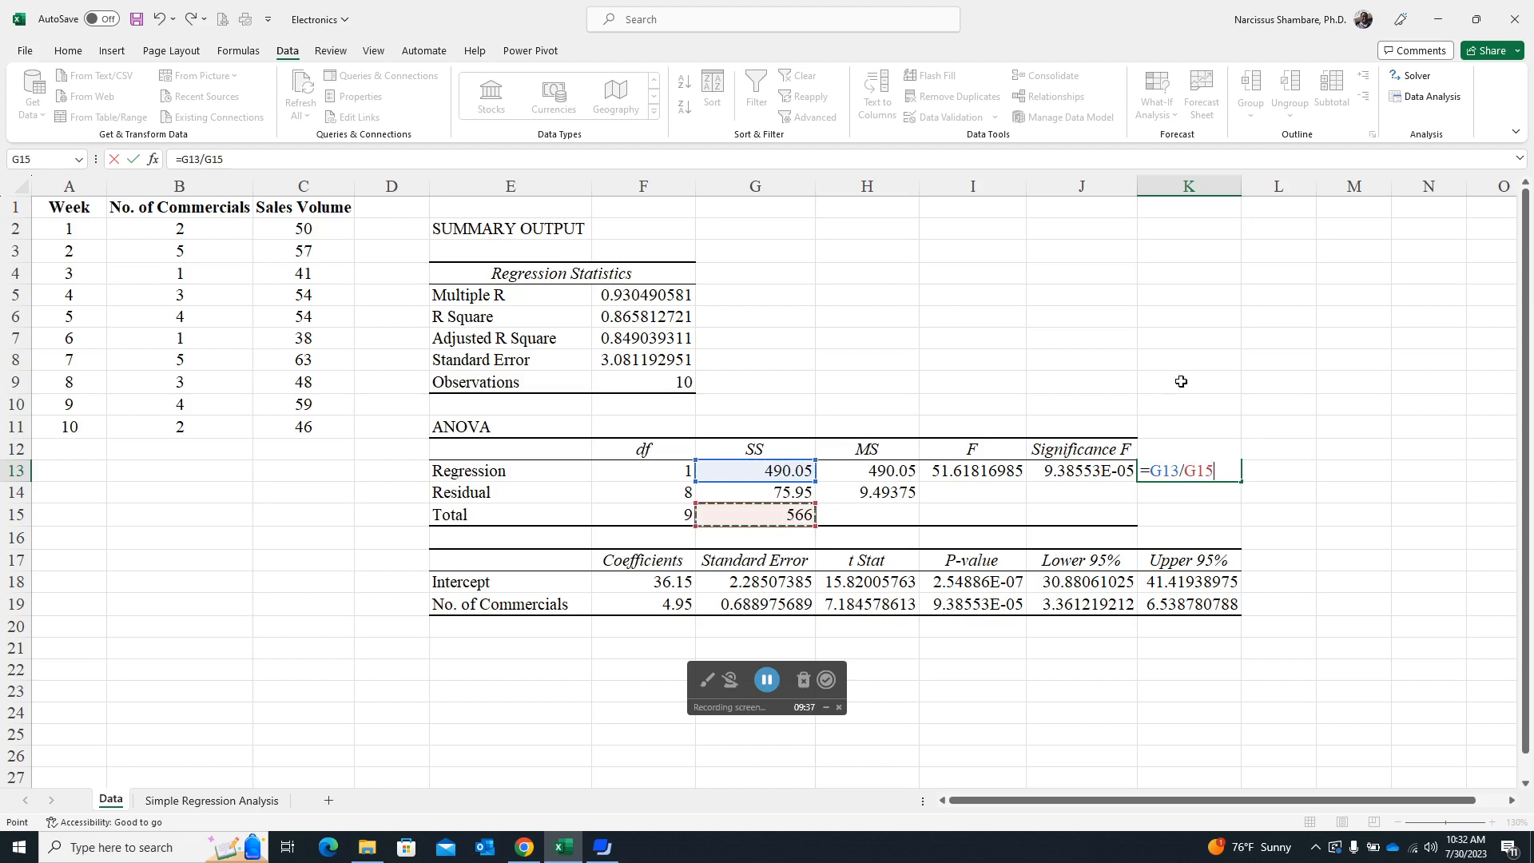
key(Return)
key(Up)
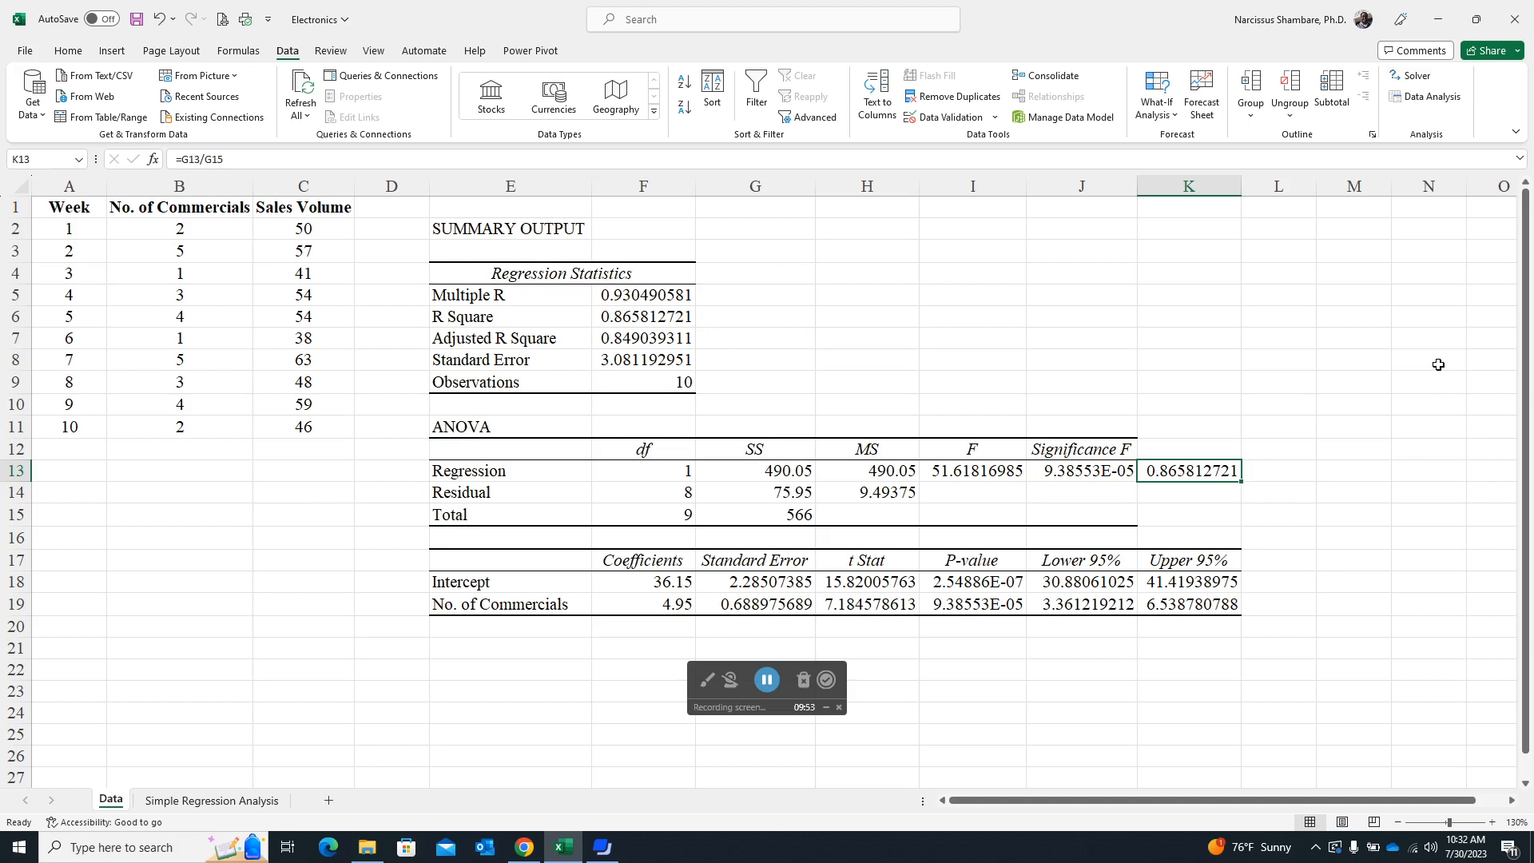
- Clear the R Square check from cell K13 and examine the Multiple R, R Square, Adjusted R Square and Observations statistics
key(Delete)
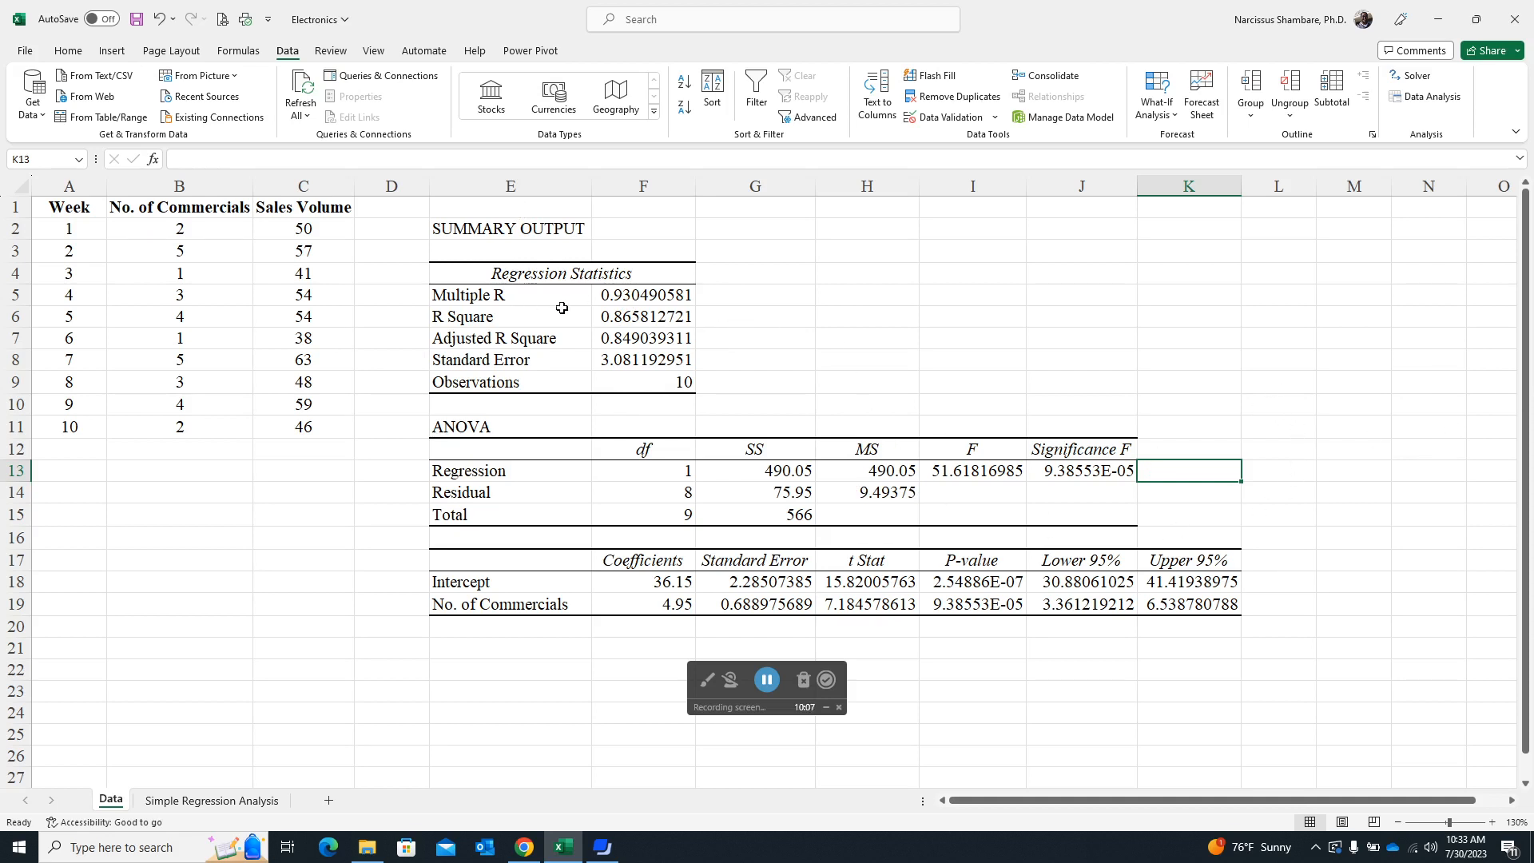
click(648, 294)
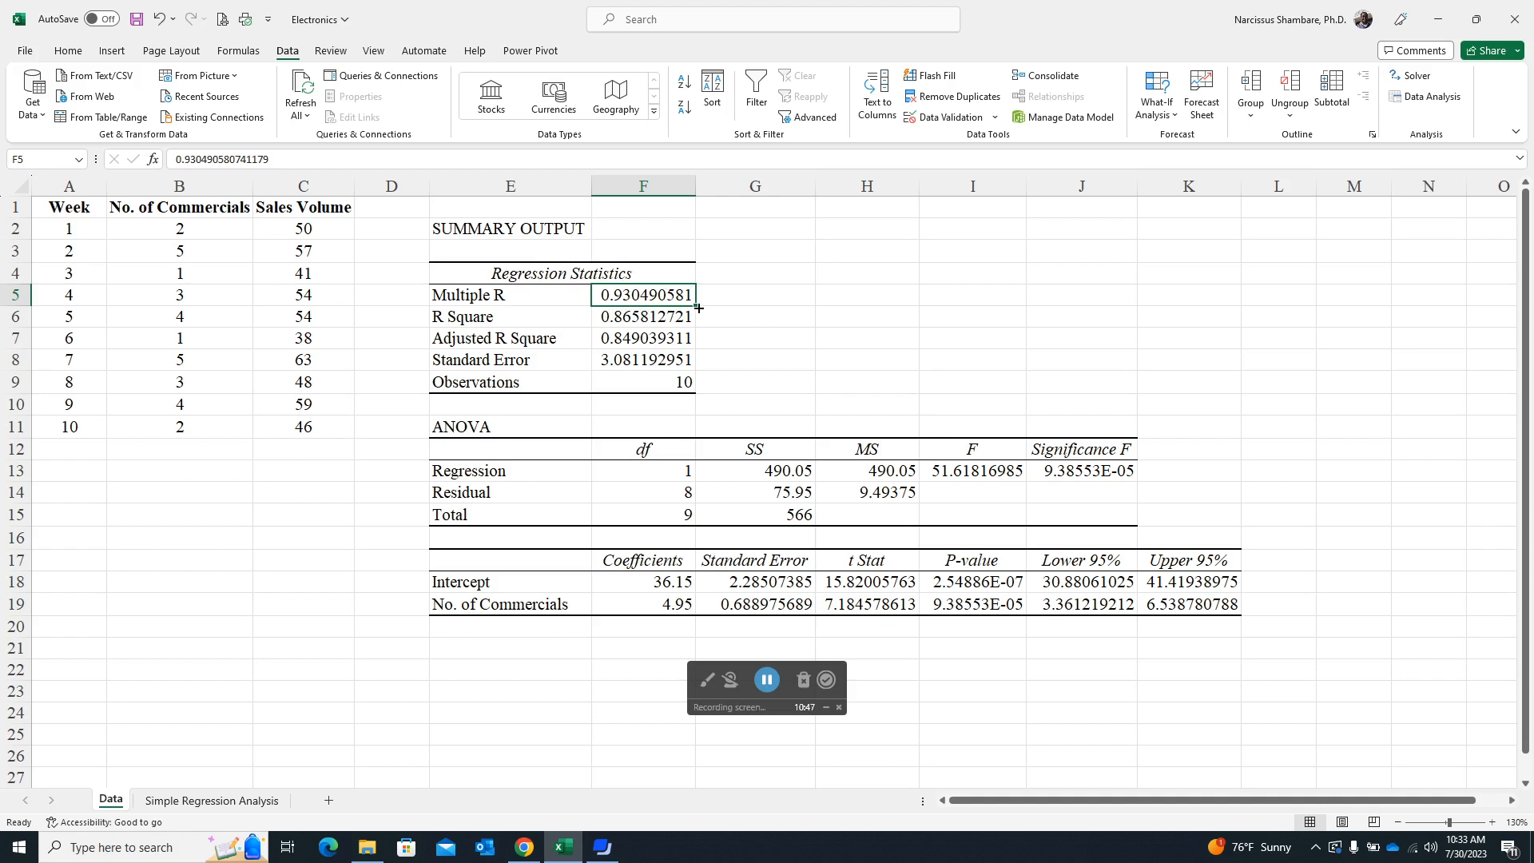
click(638, 320)
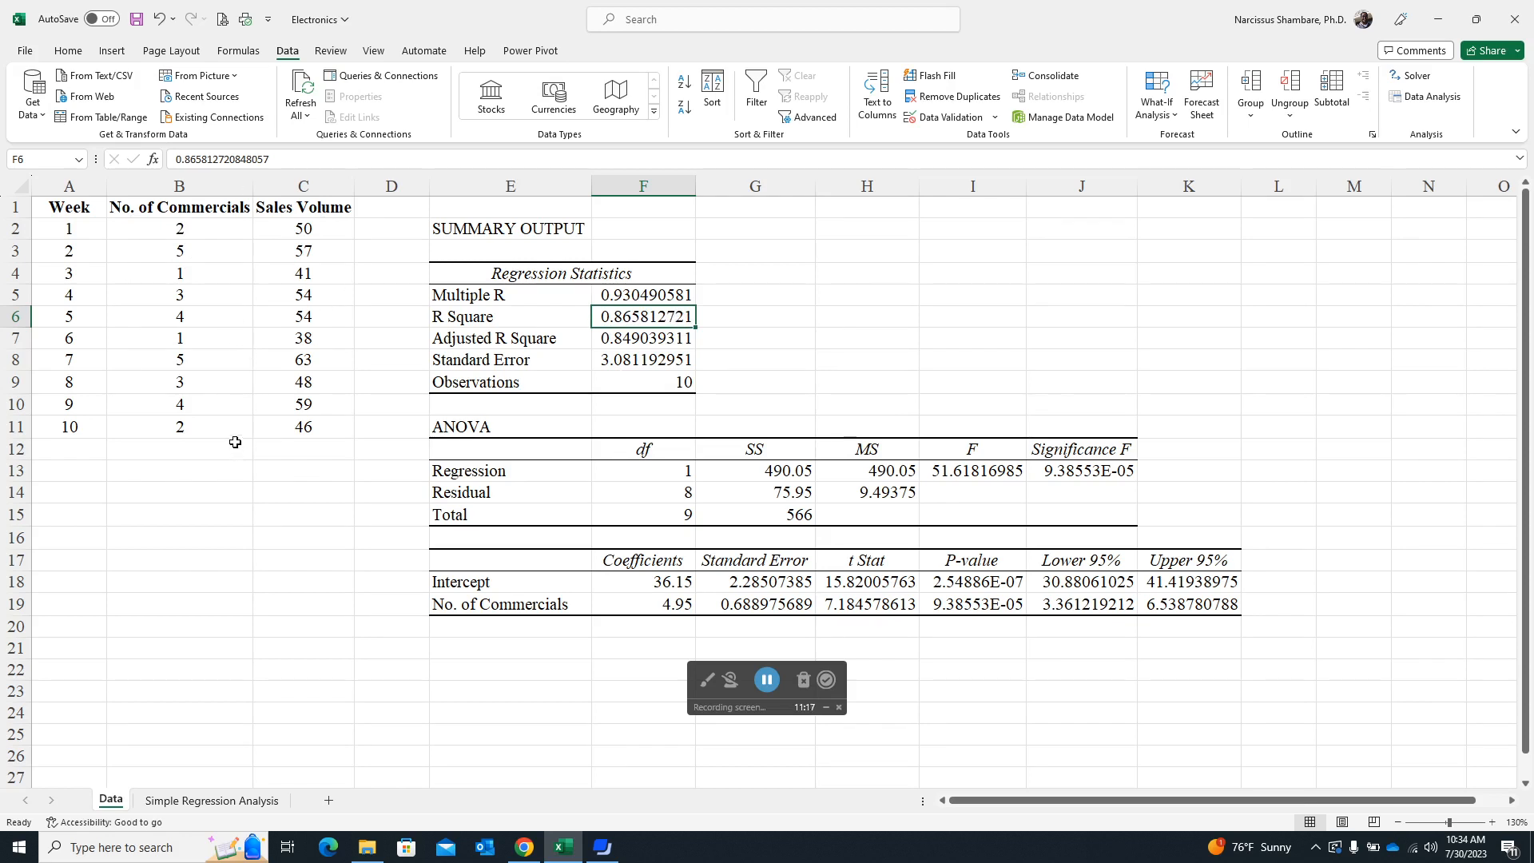
click(642, 336)
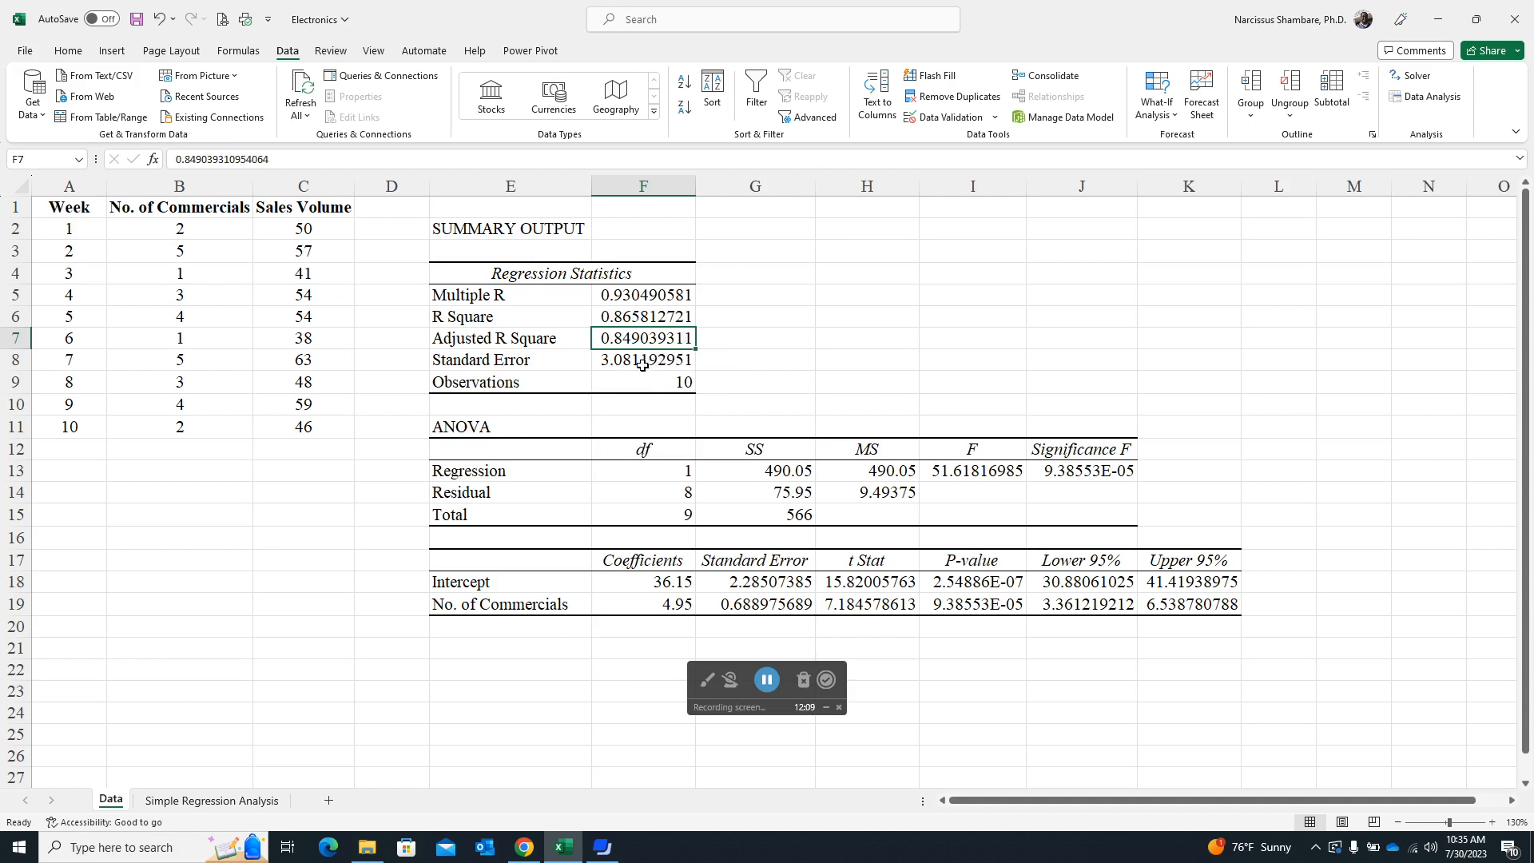
click(685, 383)
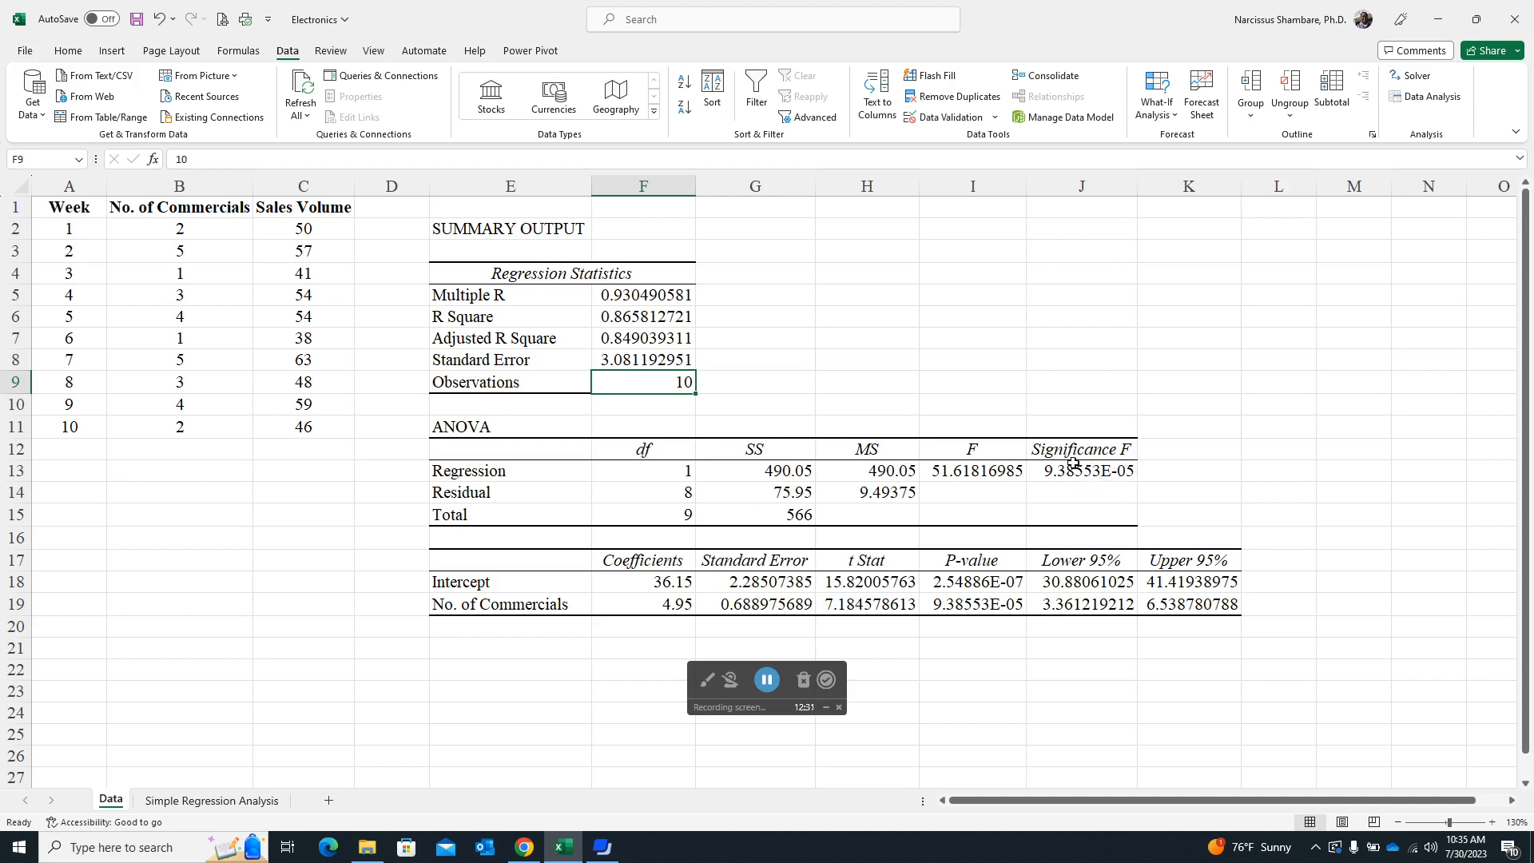
- Compare the ANOVA table's Significance F in J13 with the P-value for No. of Commercials in I19
click(1103, 470)
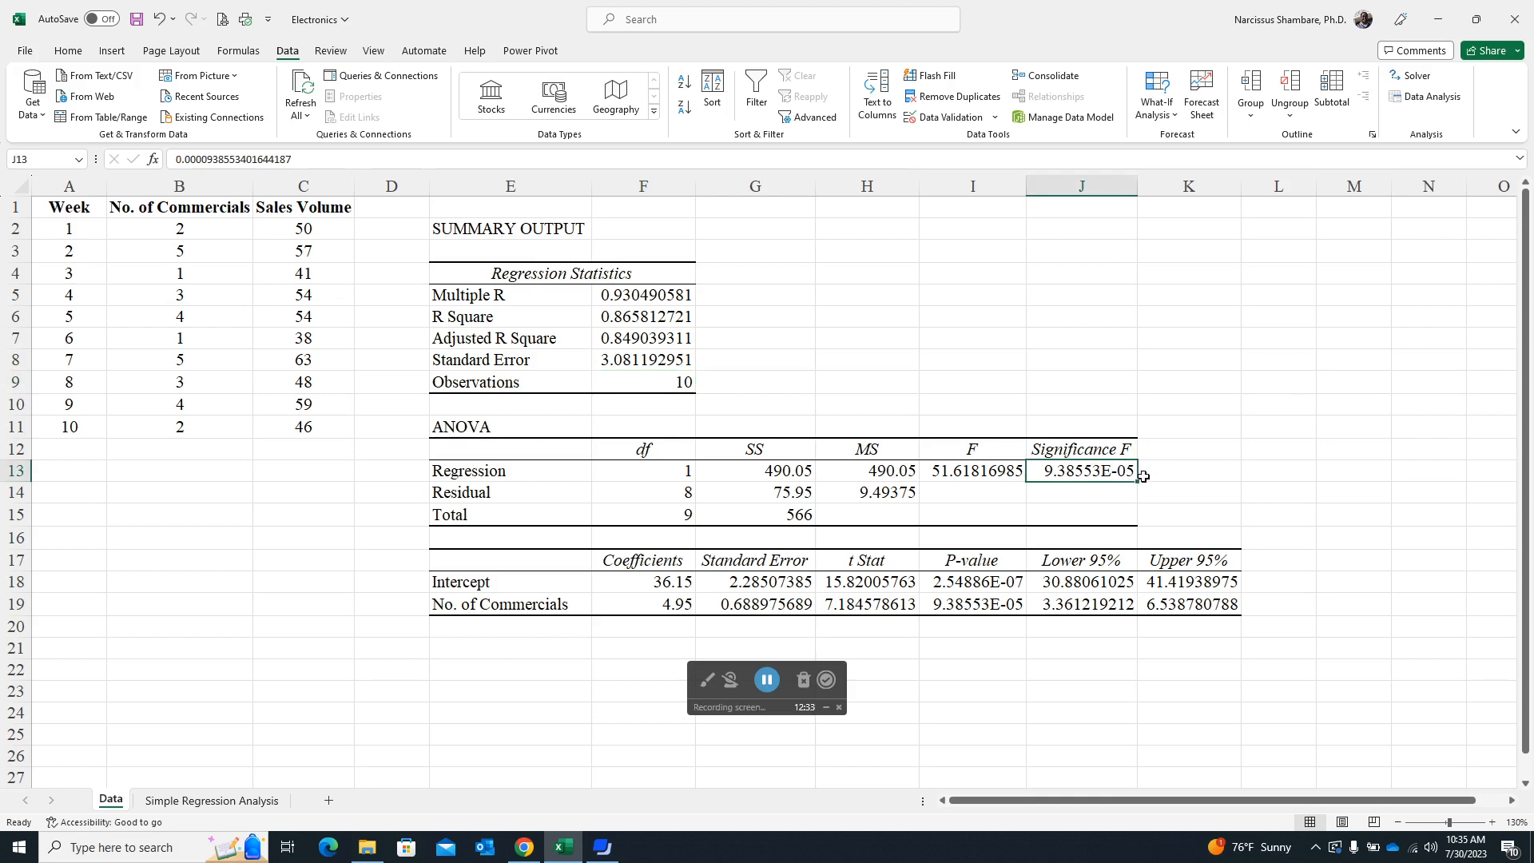
click(981, 603)
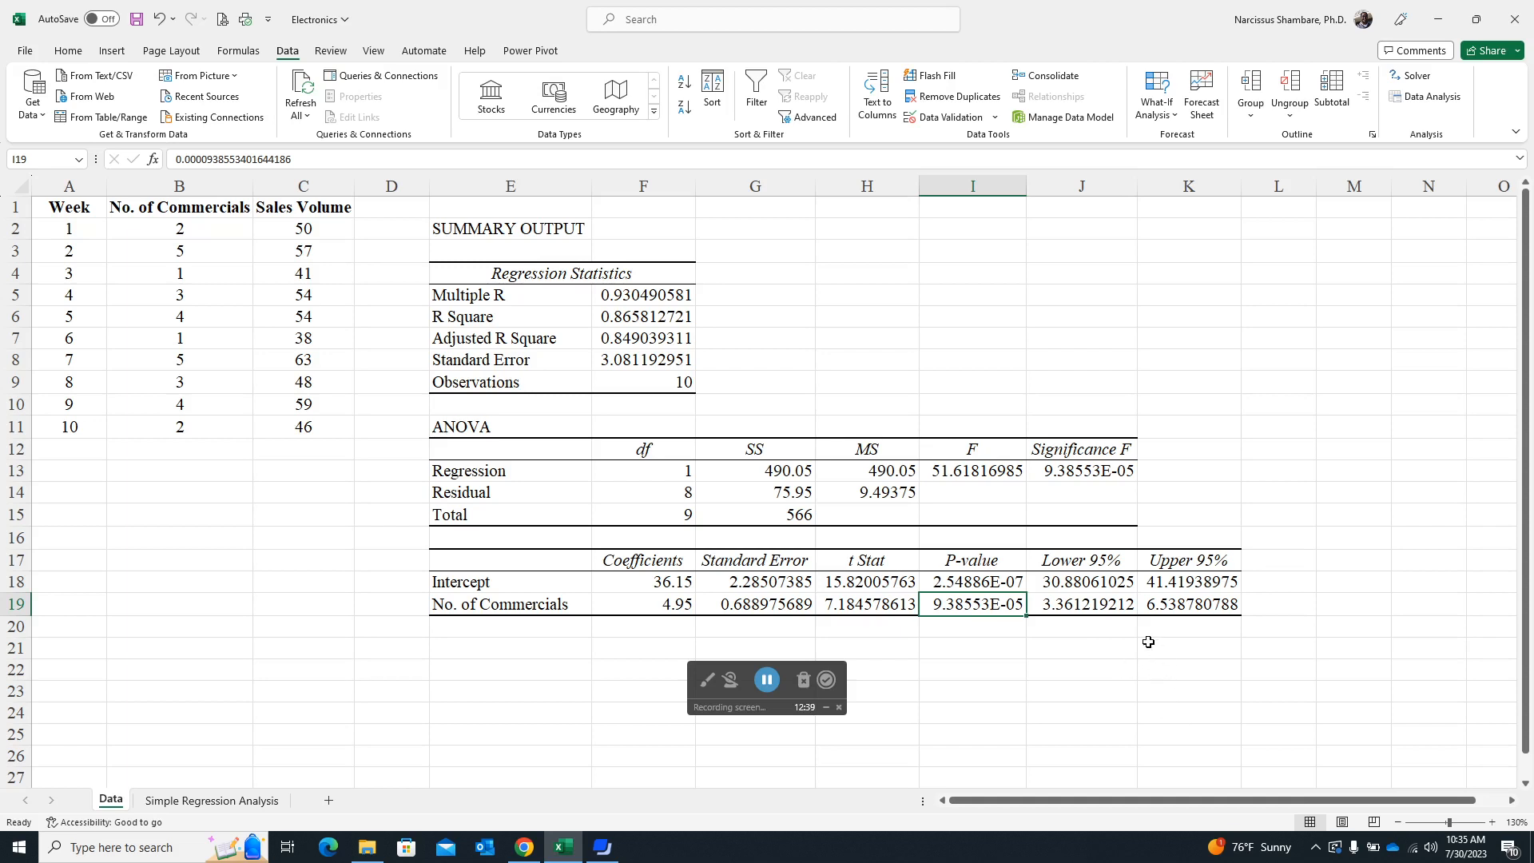
click(1095, 468)
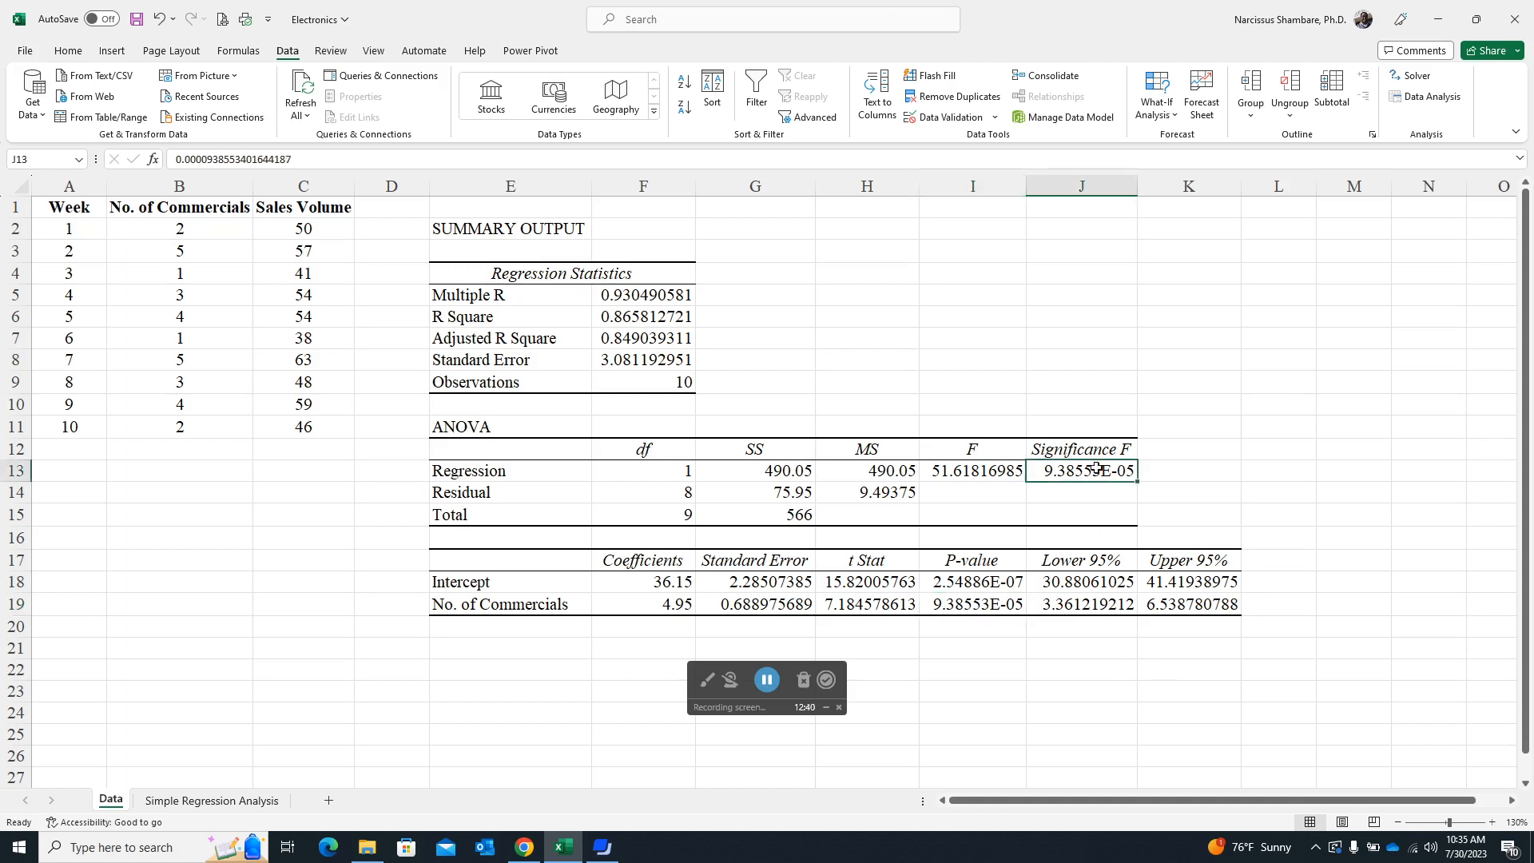
click(976, 609)
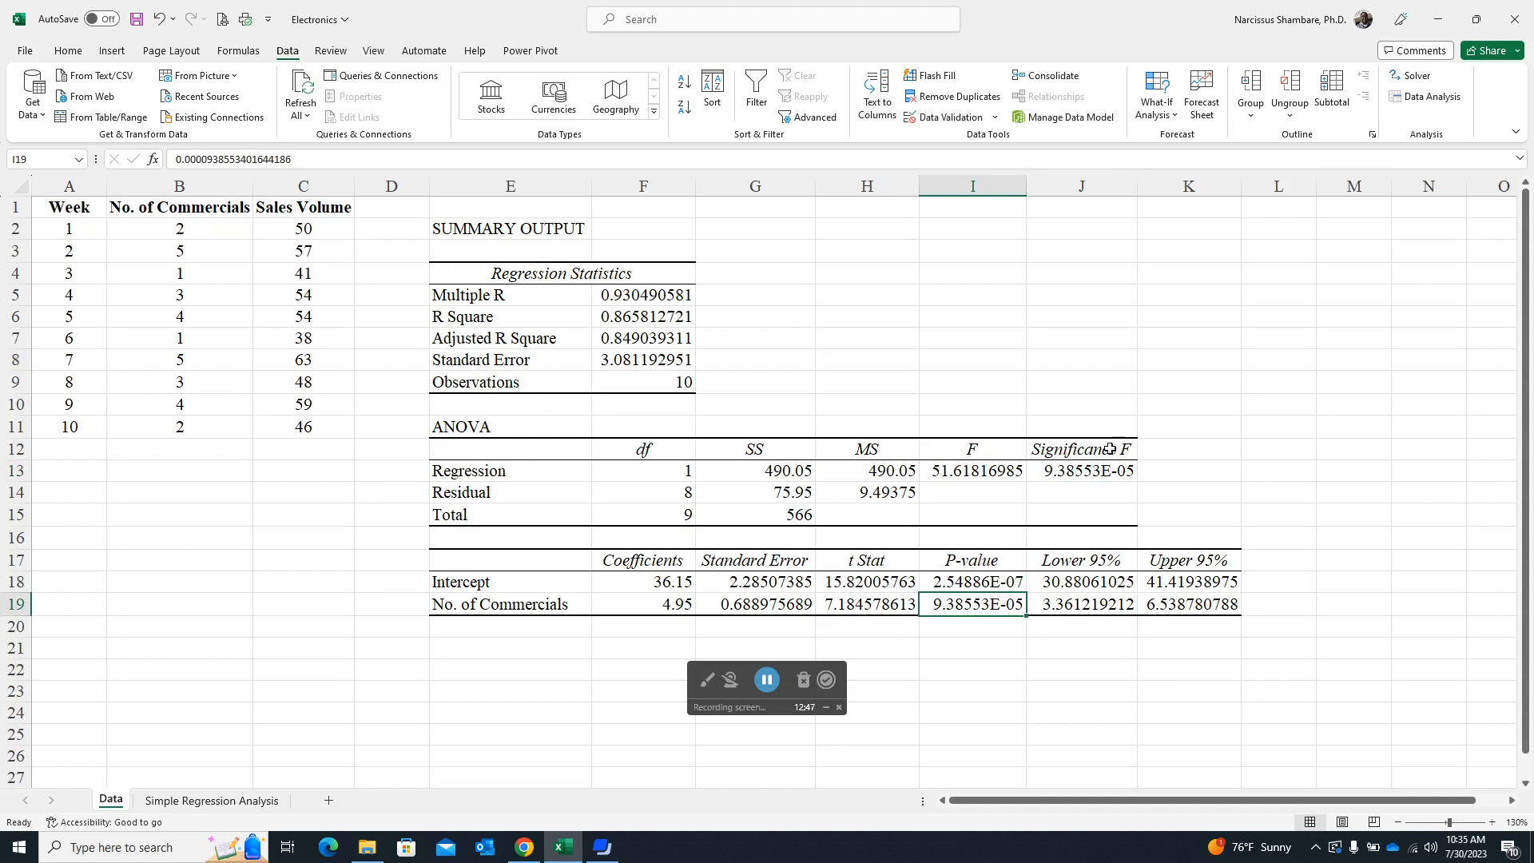
click(1093, 473)
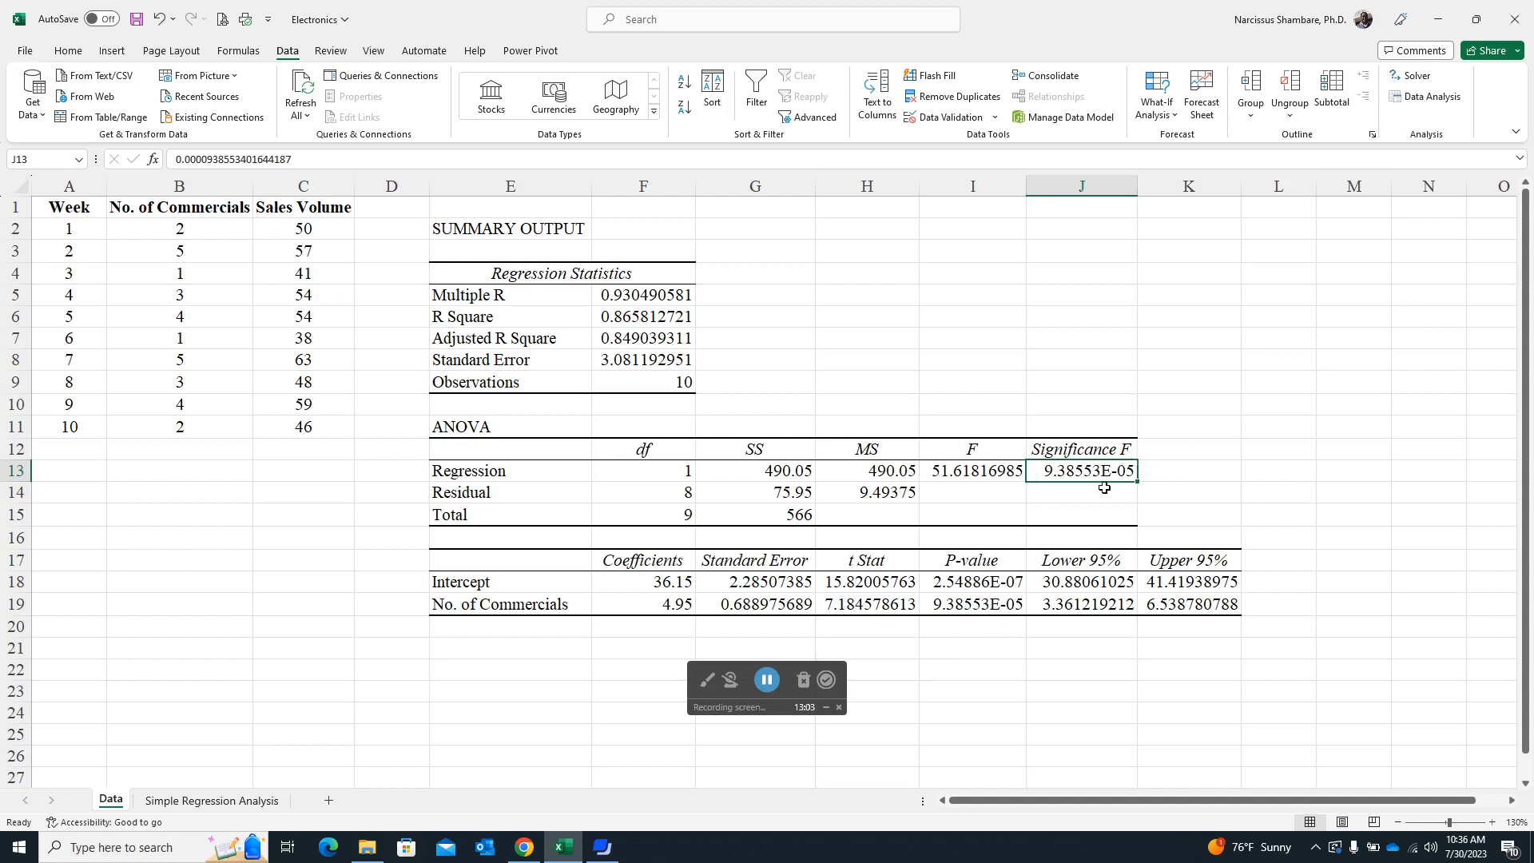
click(1180, 470)
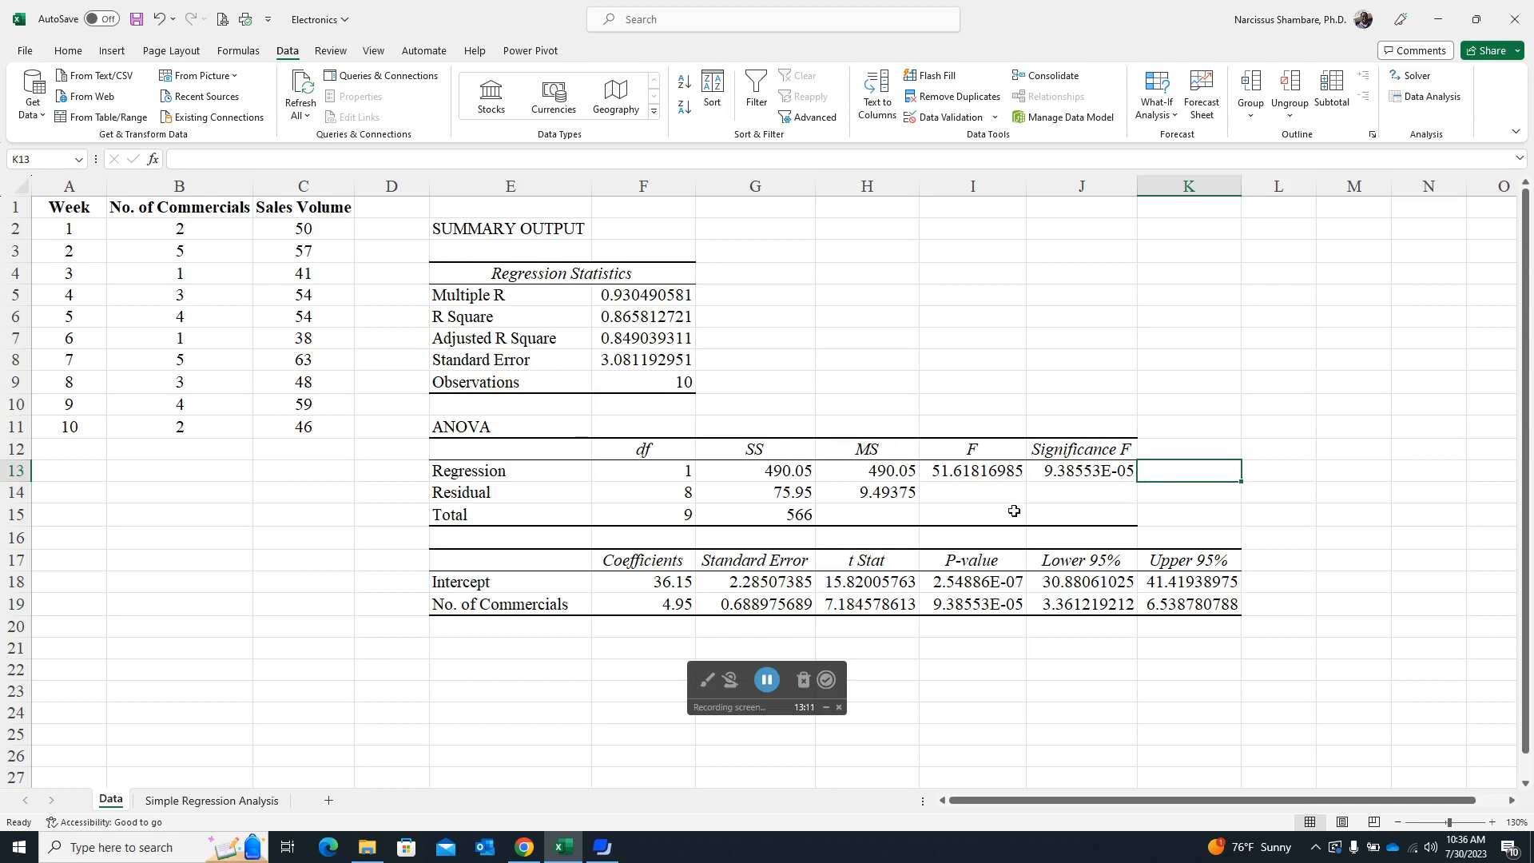
click(1088, 471)
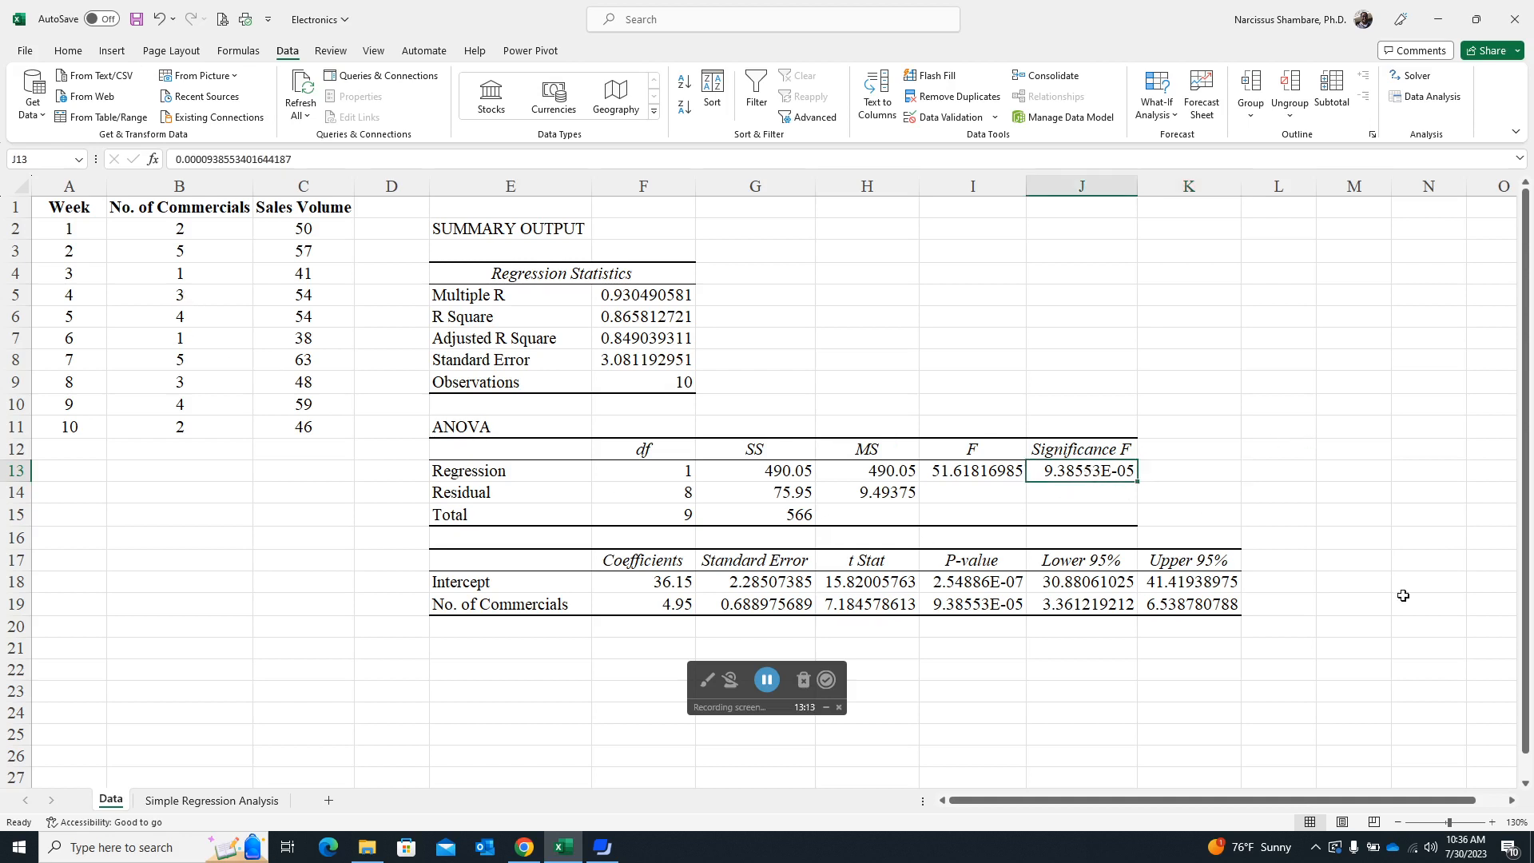
click(976, 606)
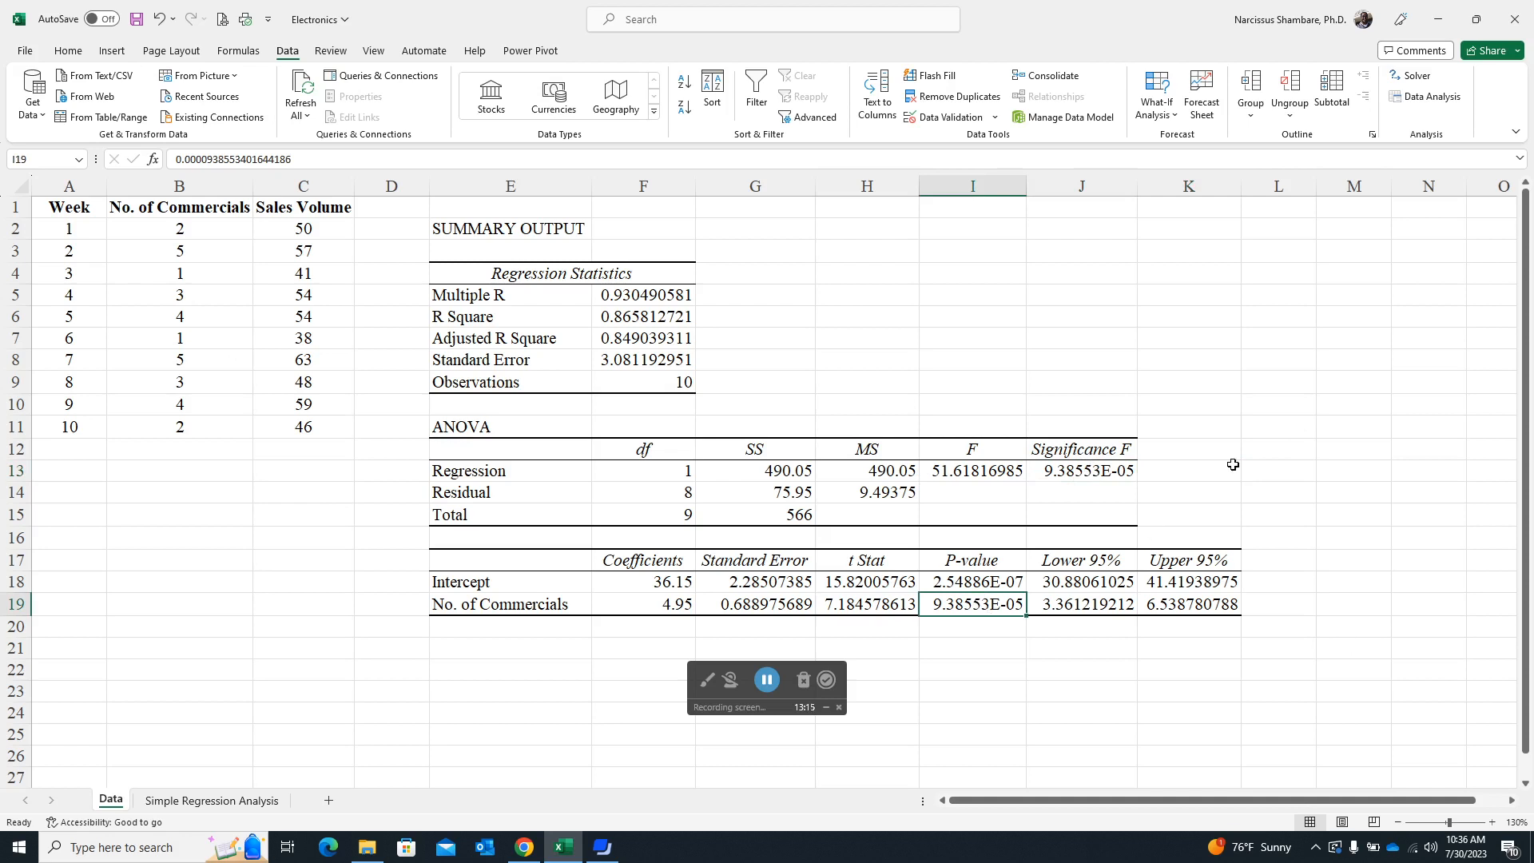
click(1175, 470)
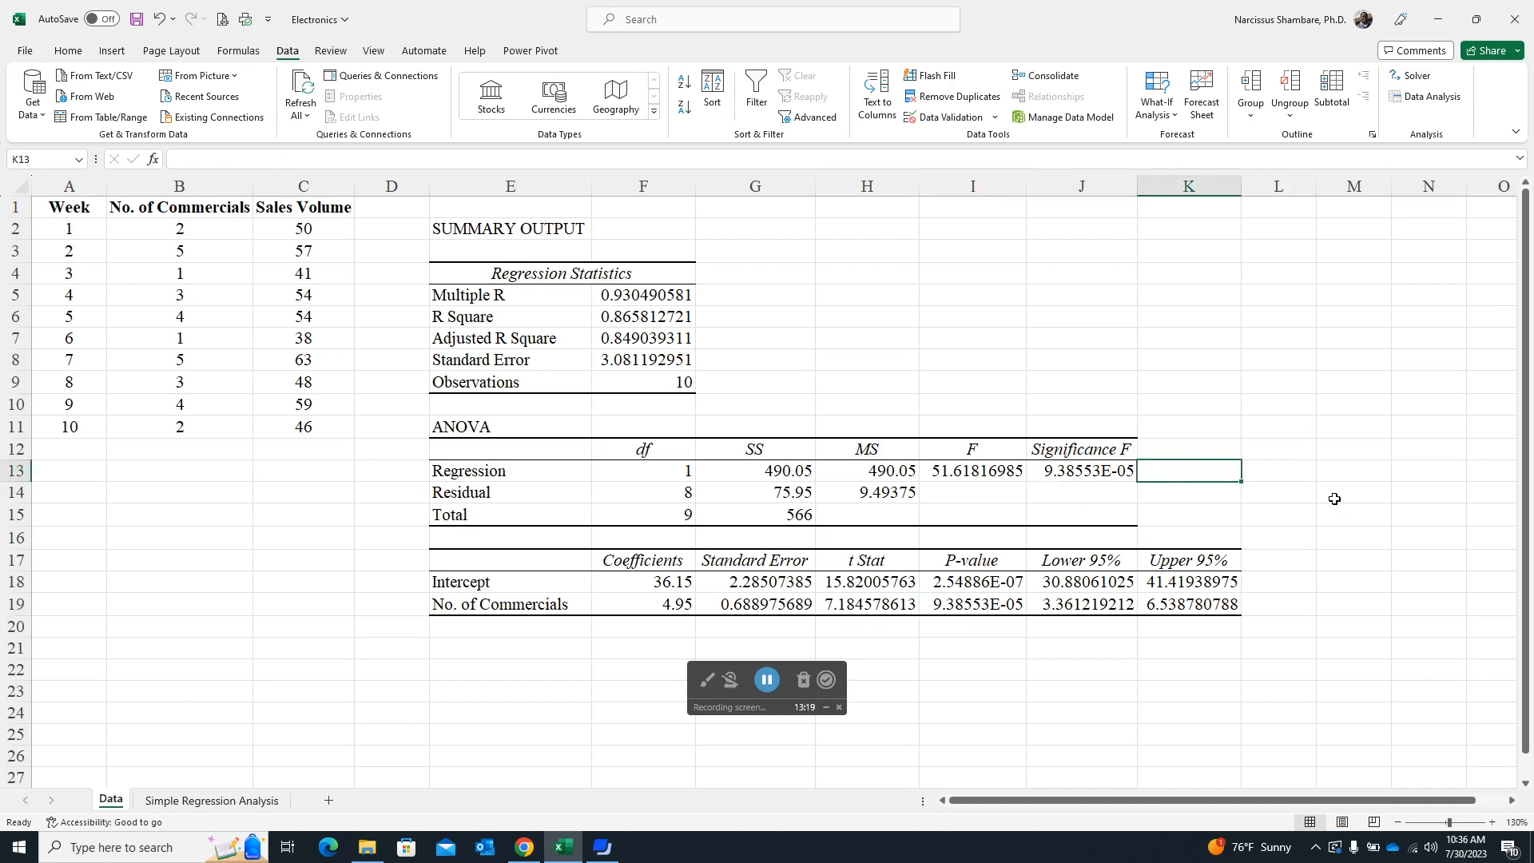
click(1084, 471)
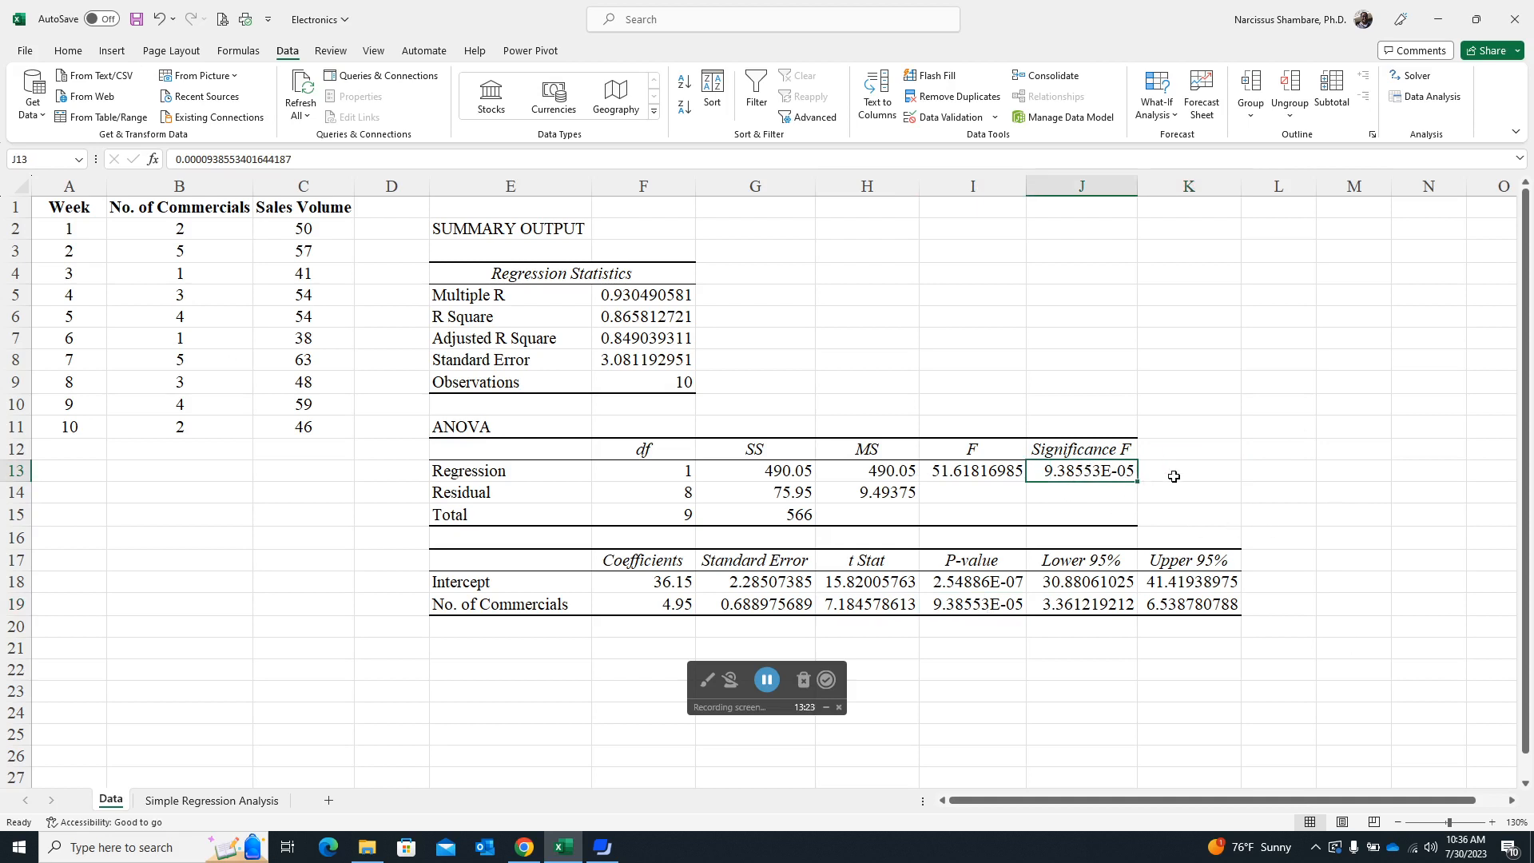
- Enter the 0.05 significance level in cell K13, beside Significance F
click(1206, 462)
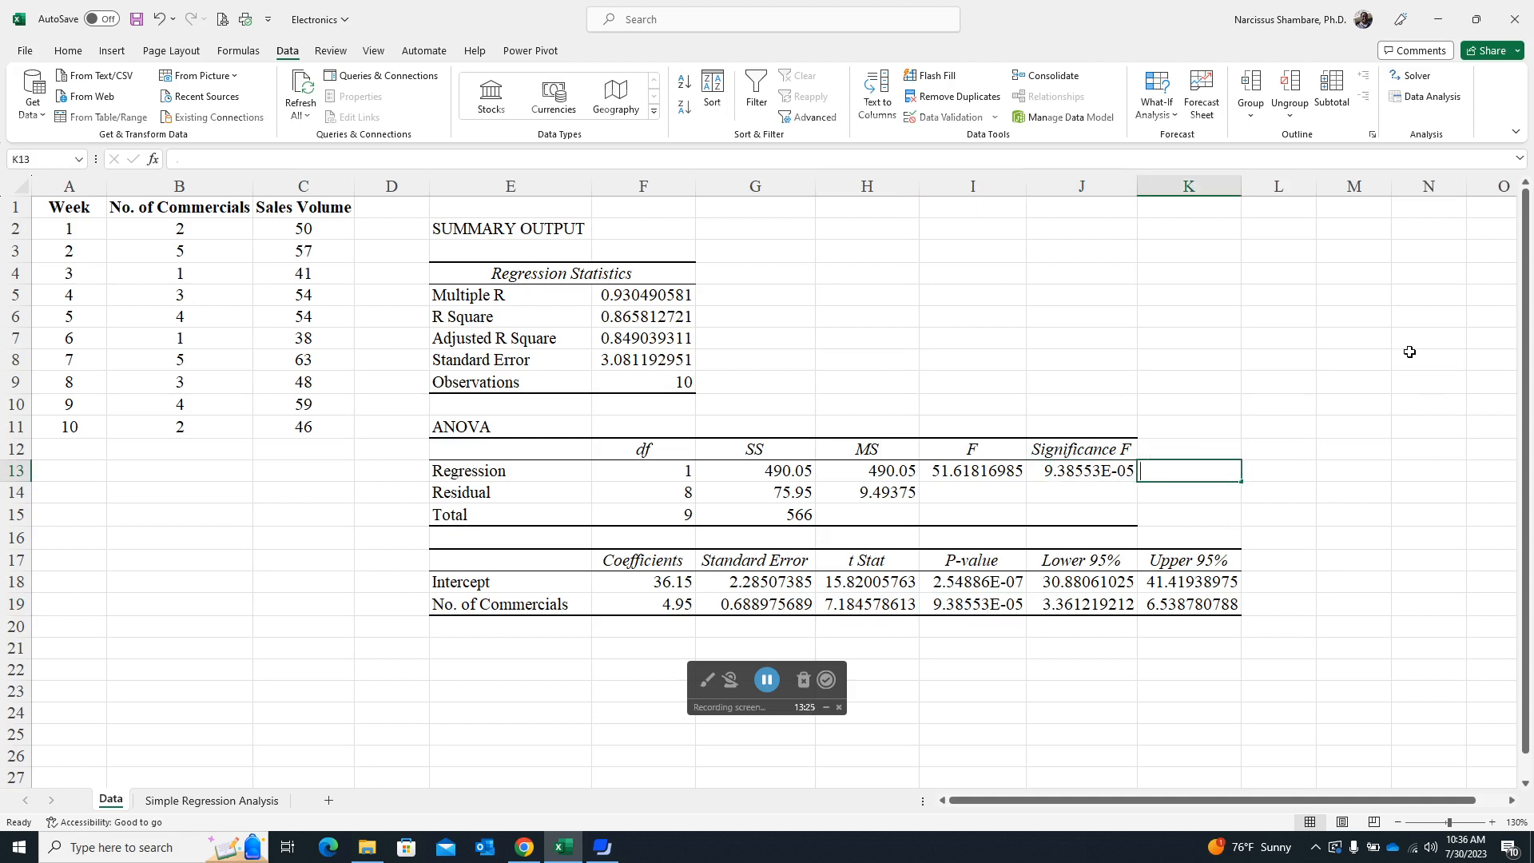
text(.05)
key(Tab)
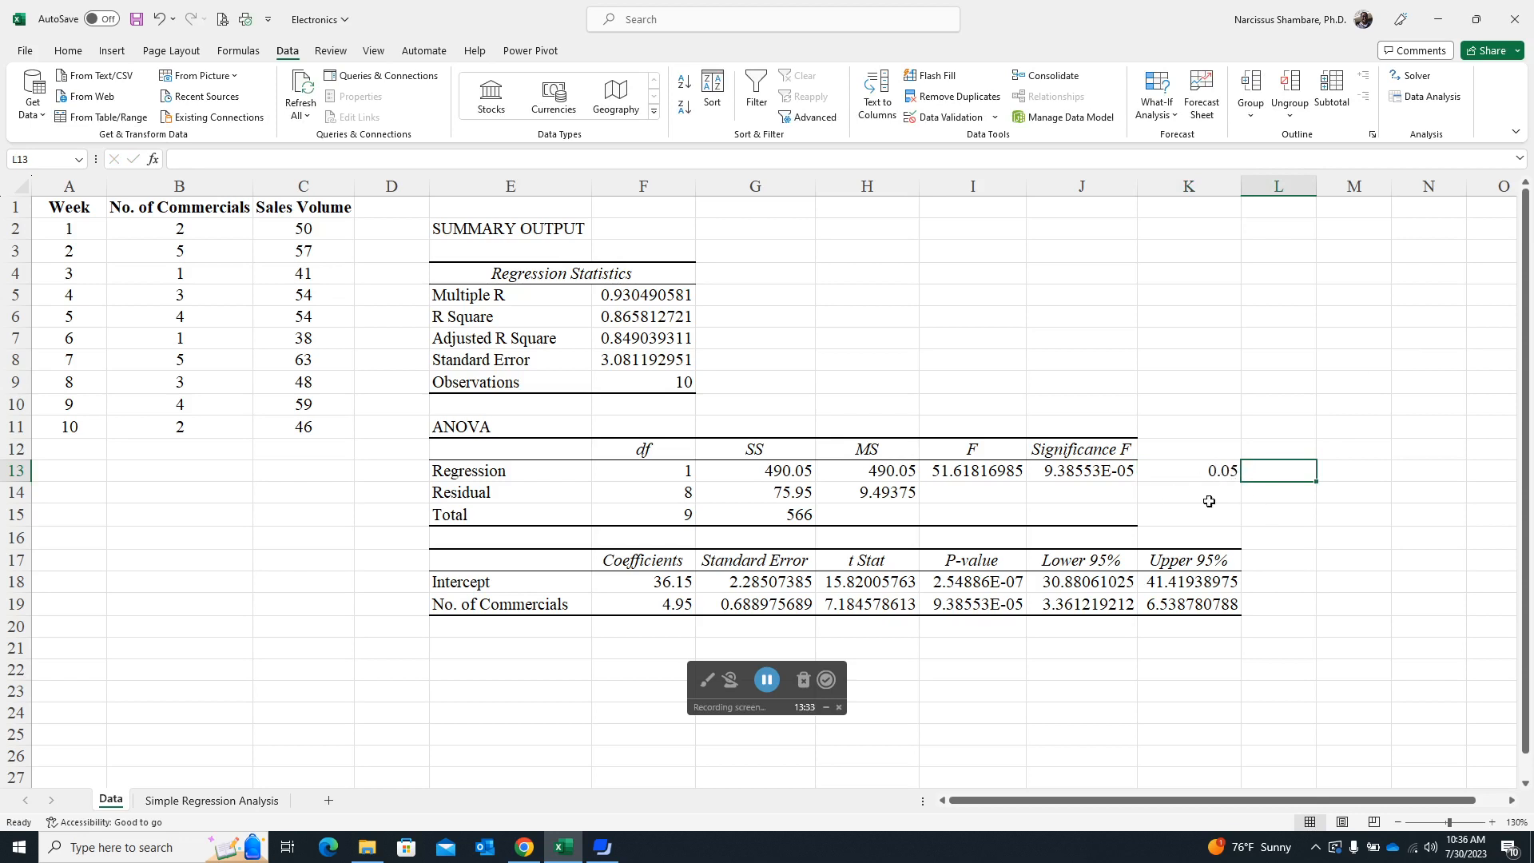
- Write Significance F out in decimal form as 0.0000938553 in cell J14, and clear the cell again
click(1095, 473)
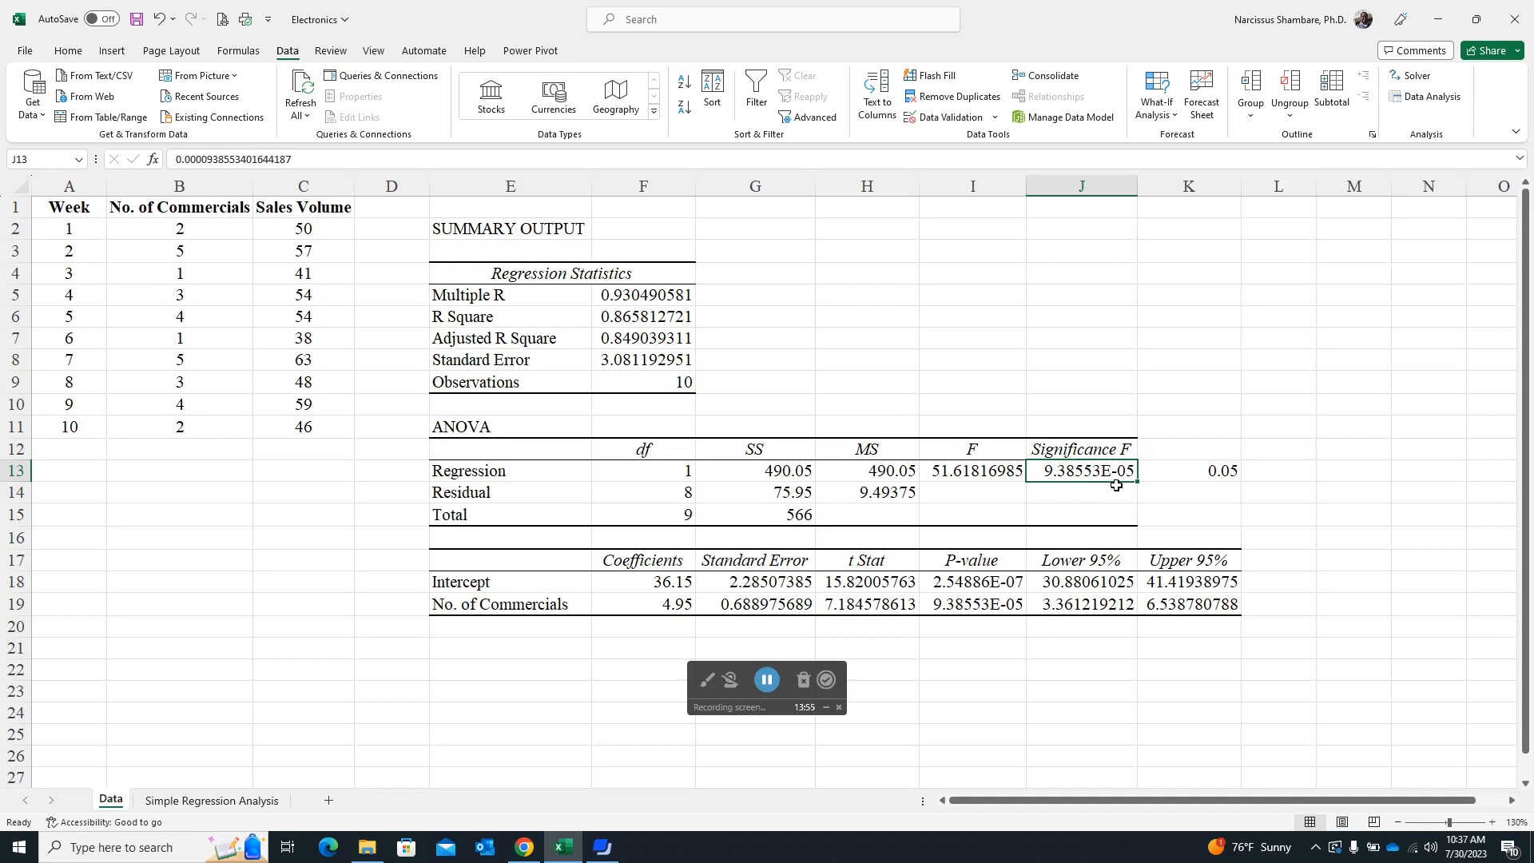
click(1091, 492)
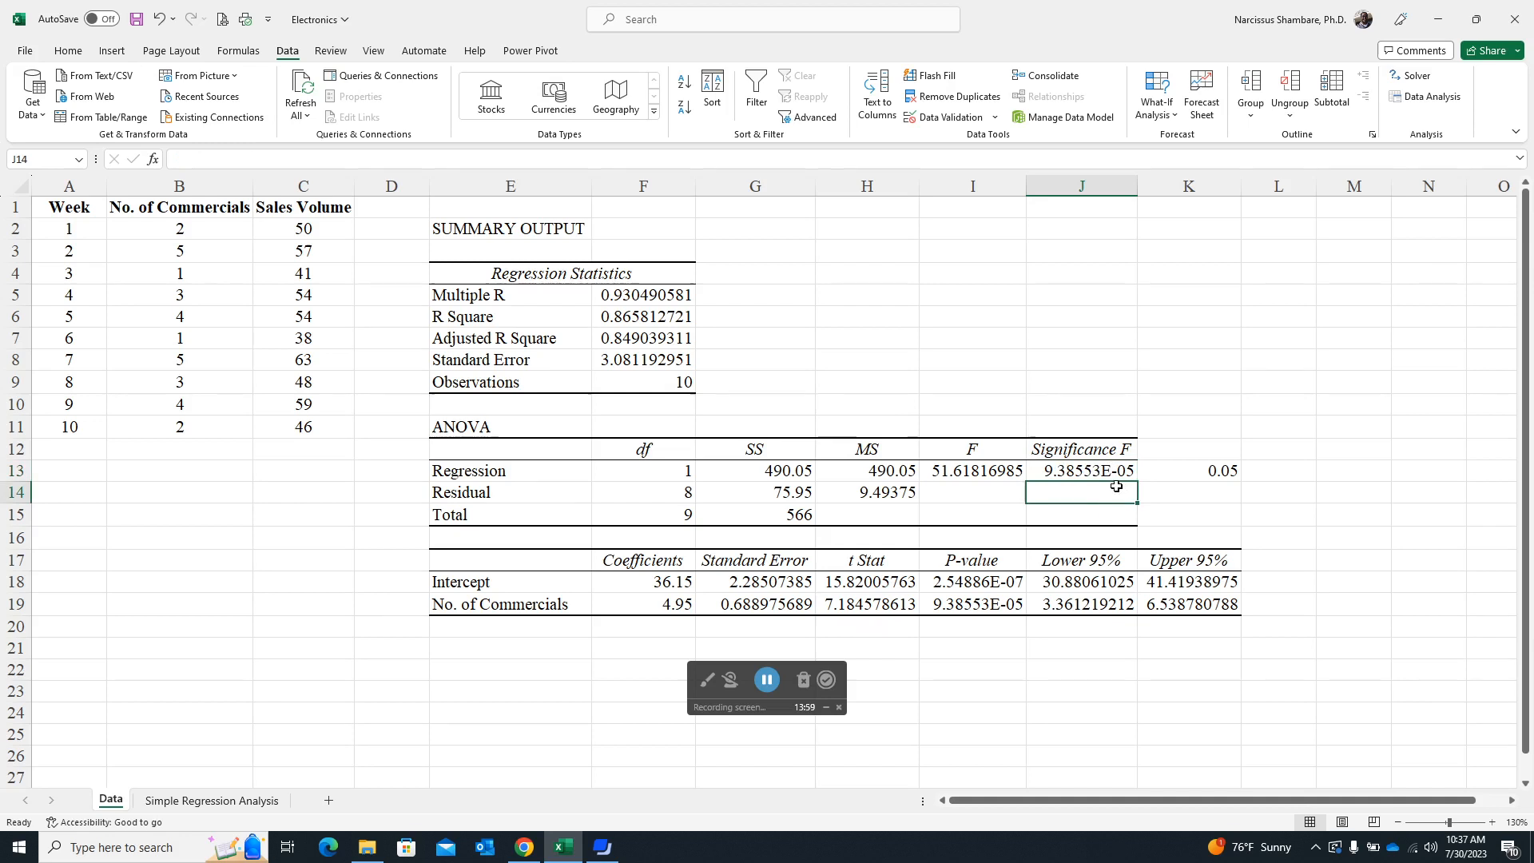
click(1083, 471)
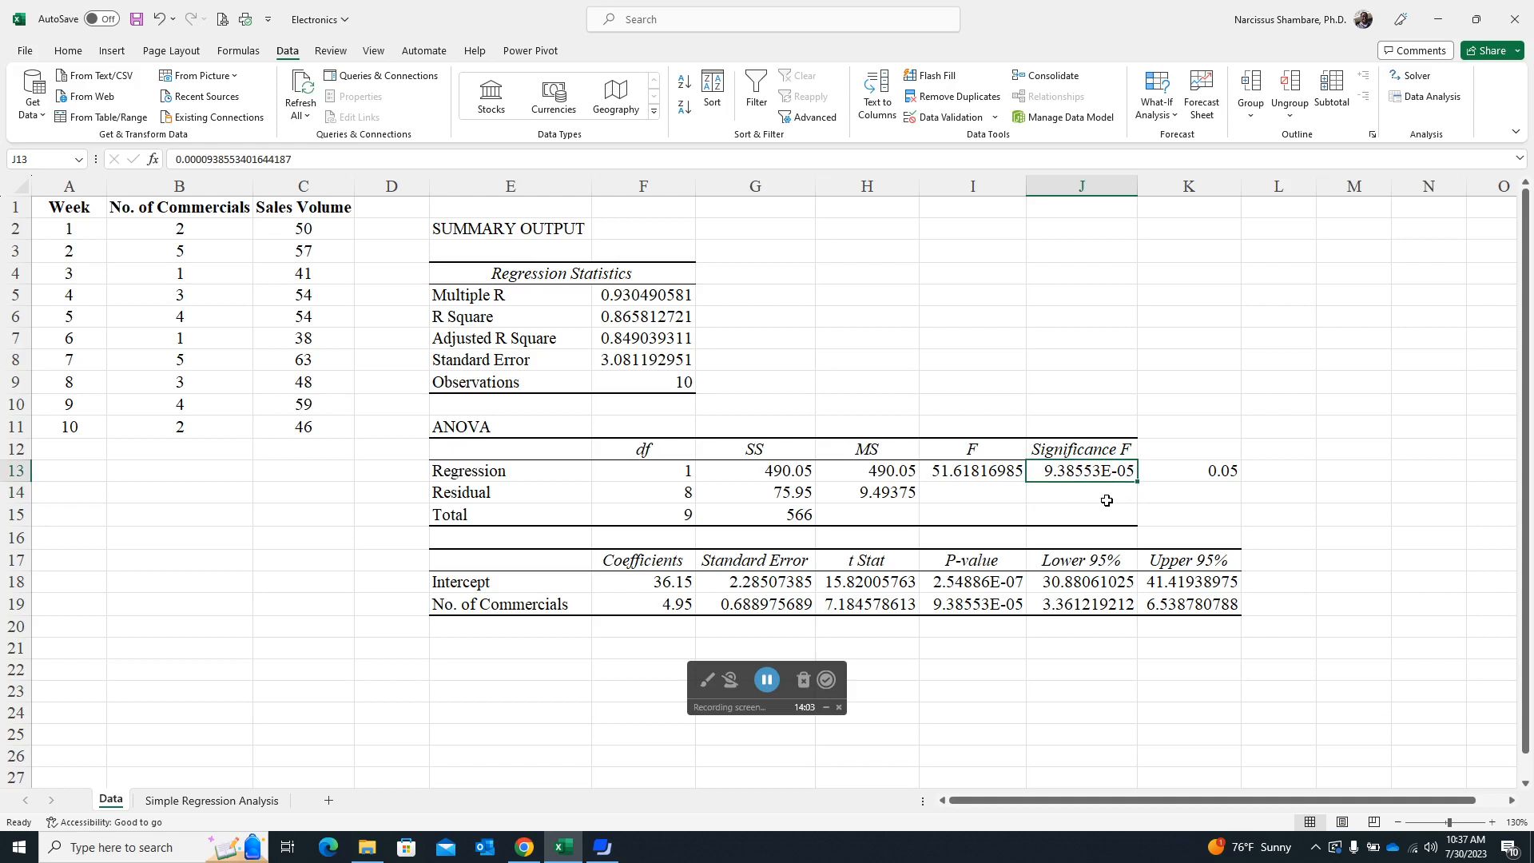
click(1083, 496)
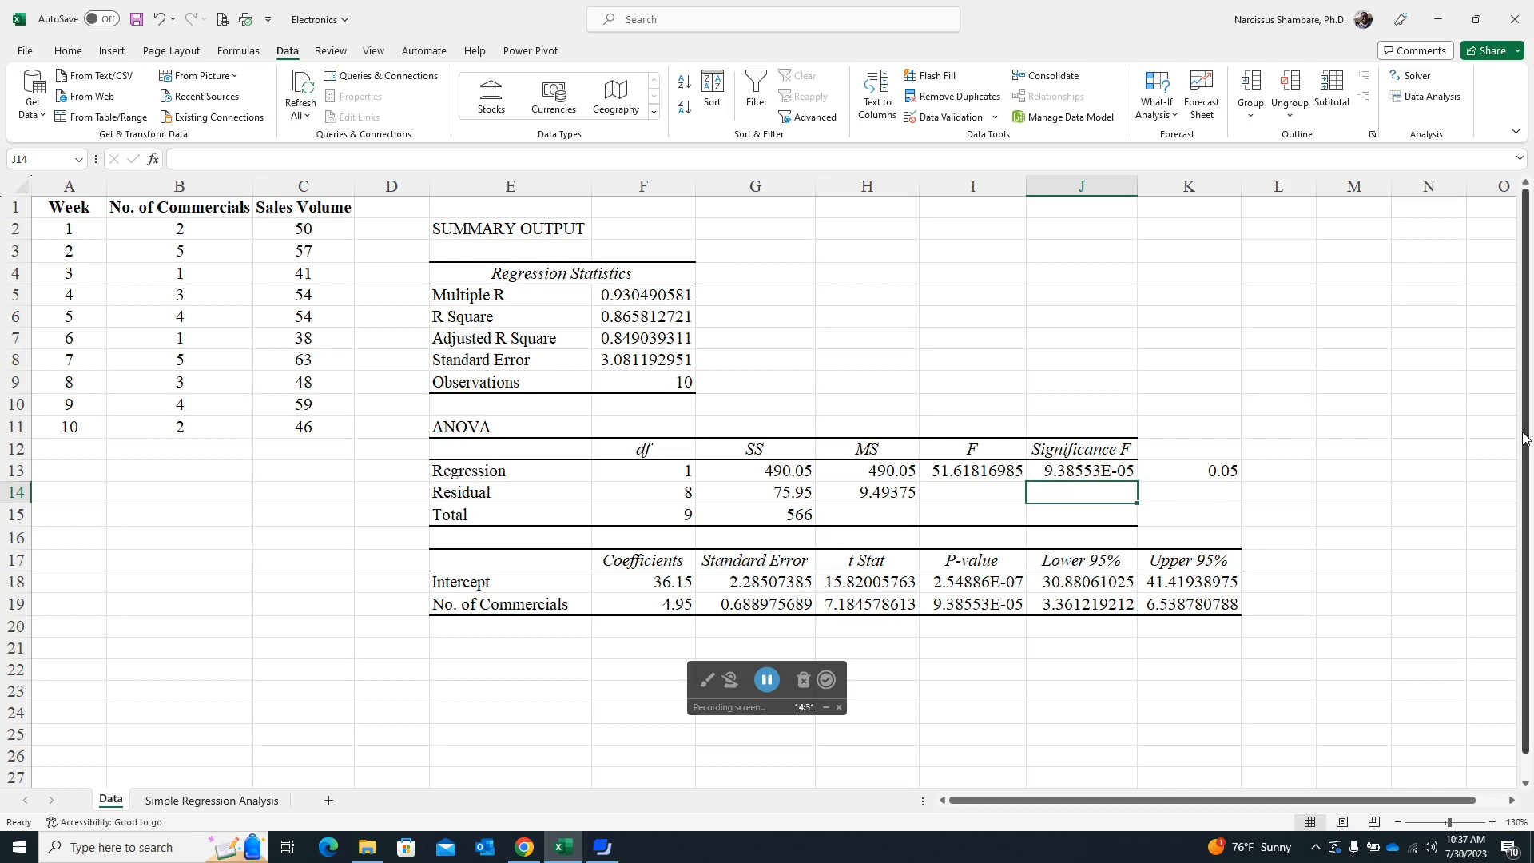
text(0.0000938553)
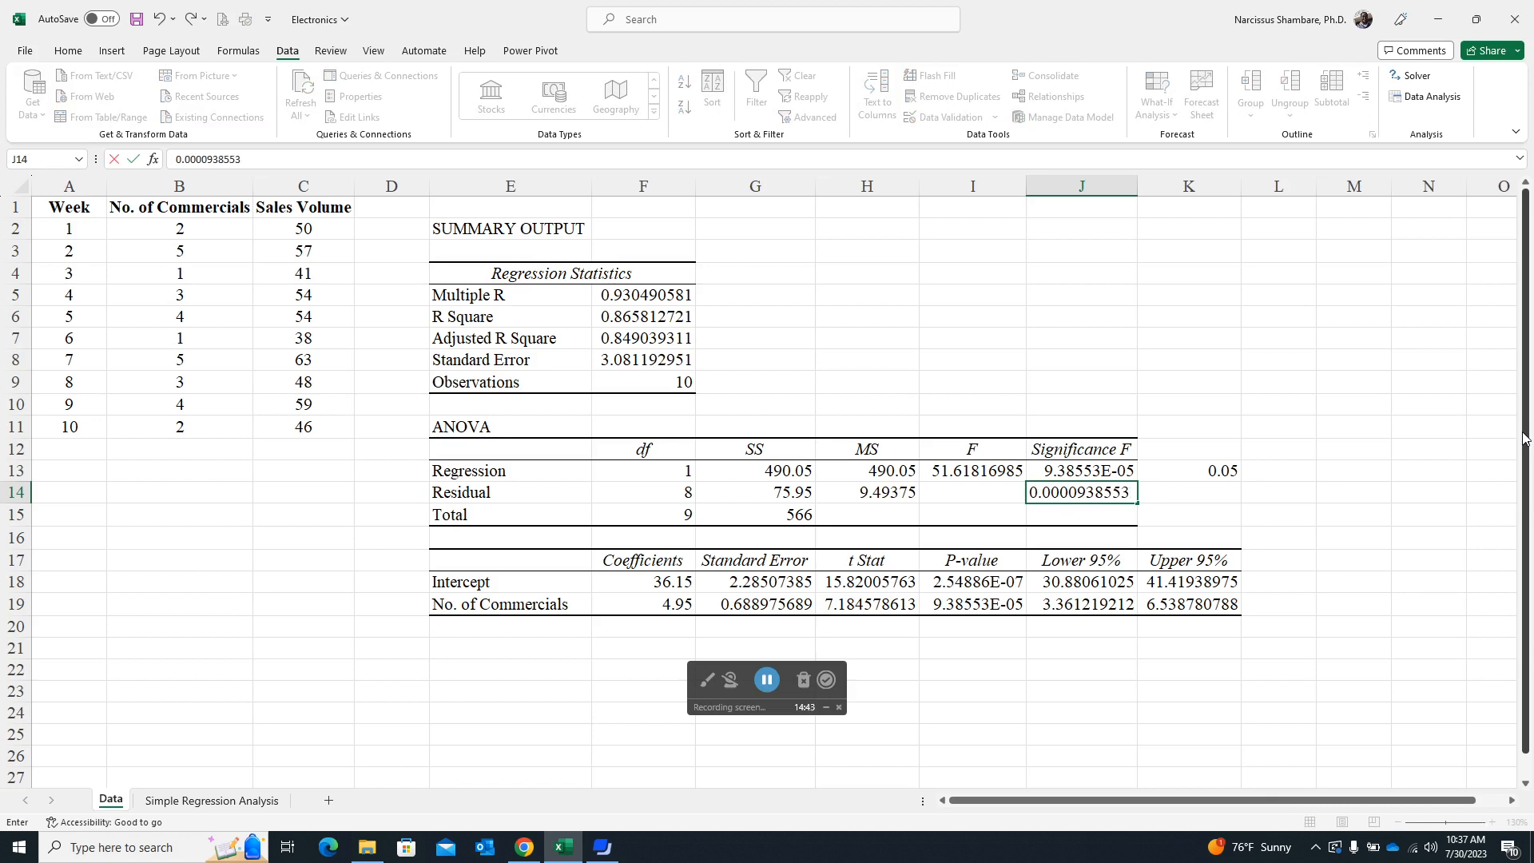
key(Return)
key(Up)
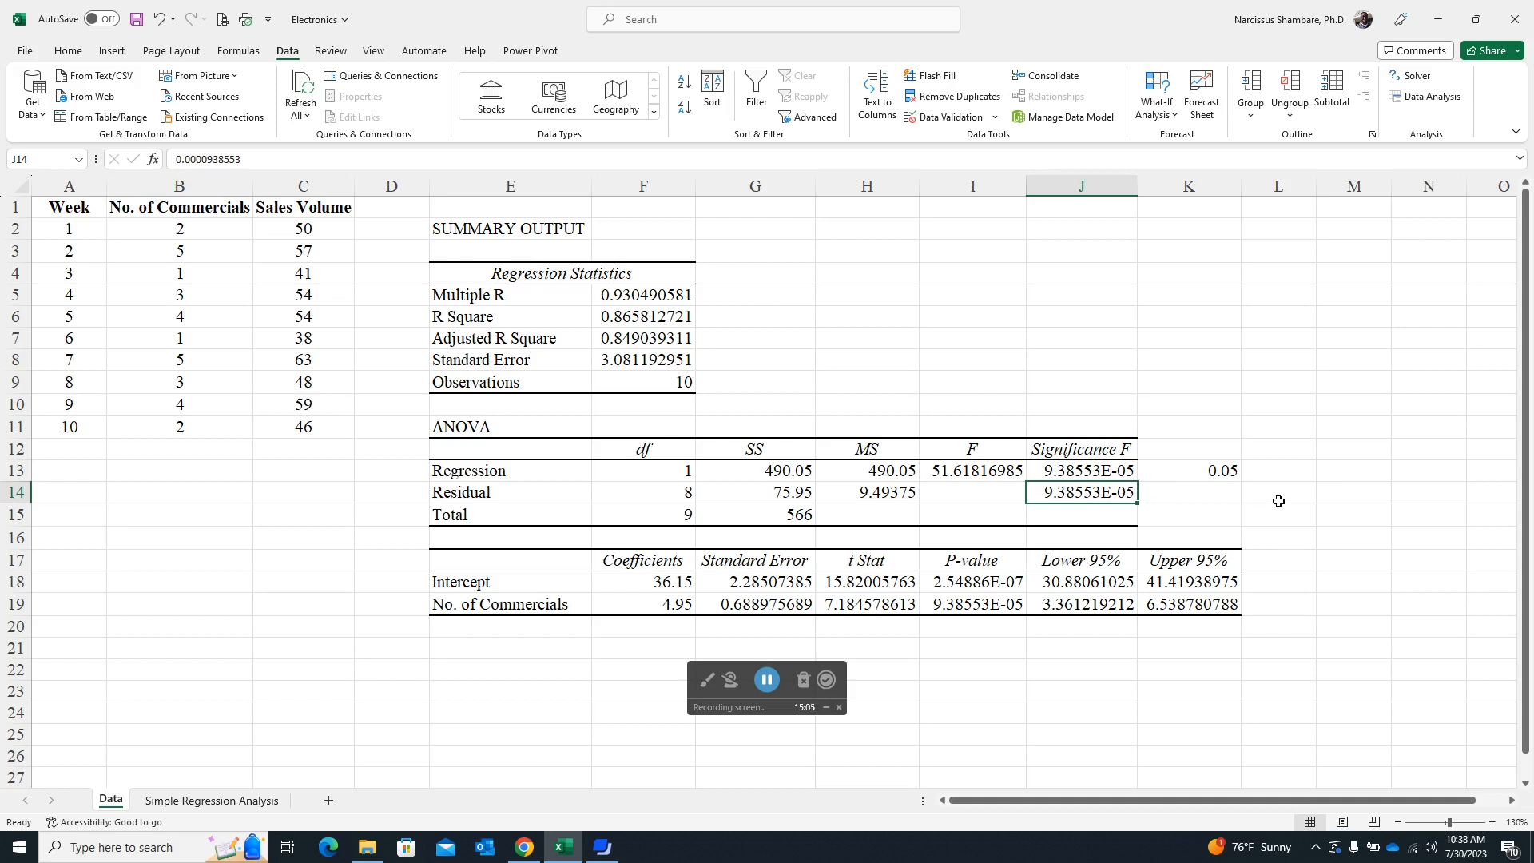
key(Delete)
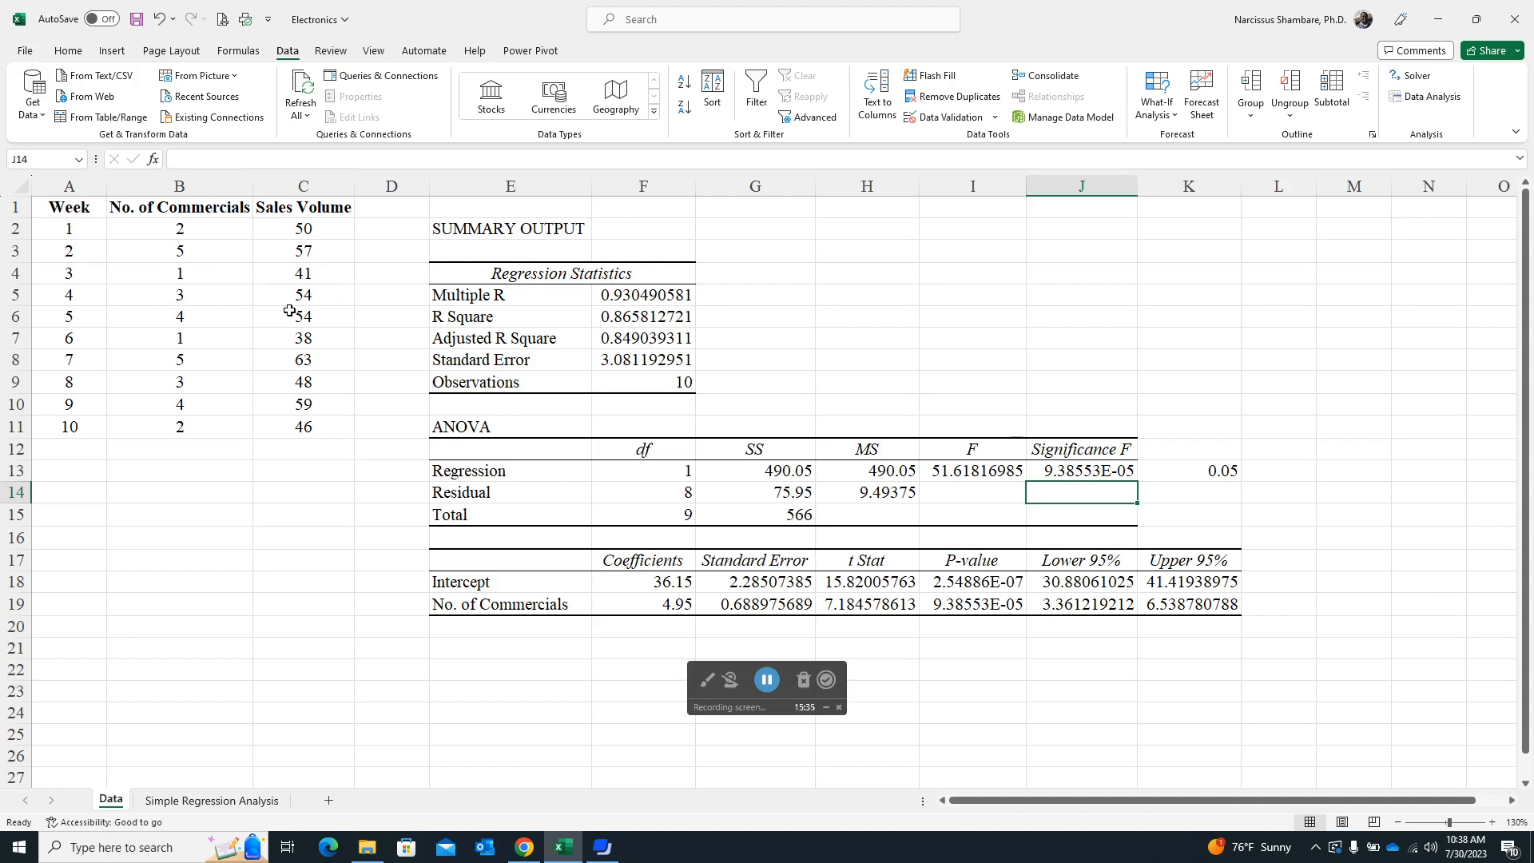
- Examine Significance F, the P-value for No. of Commercials, and the slope and intercept coefficients
click(1084, 470)
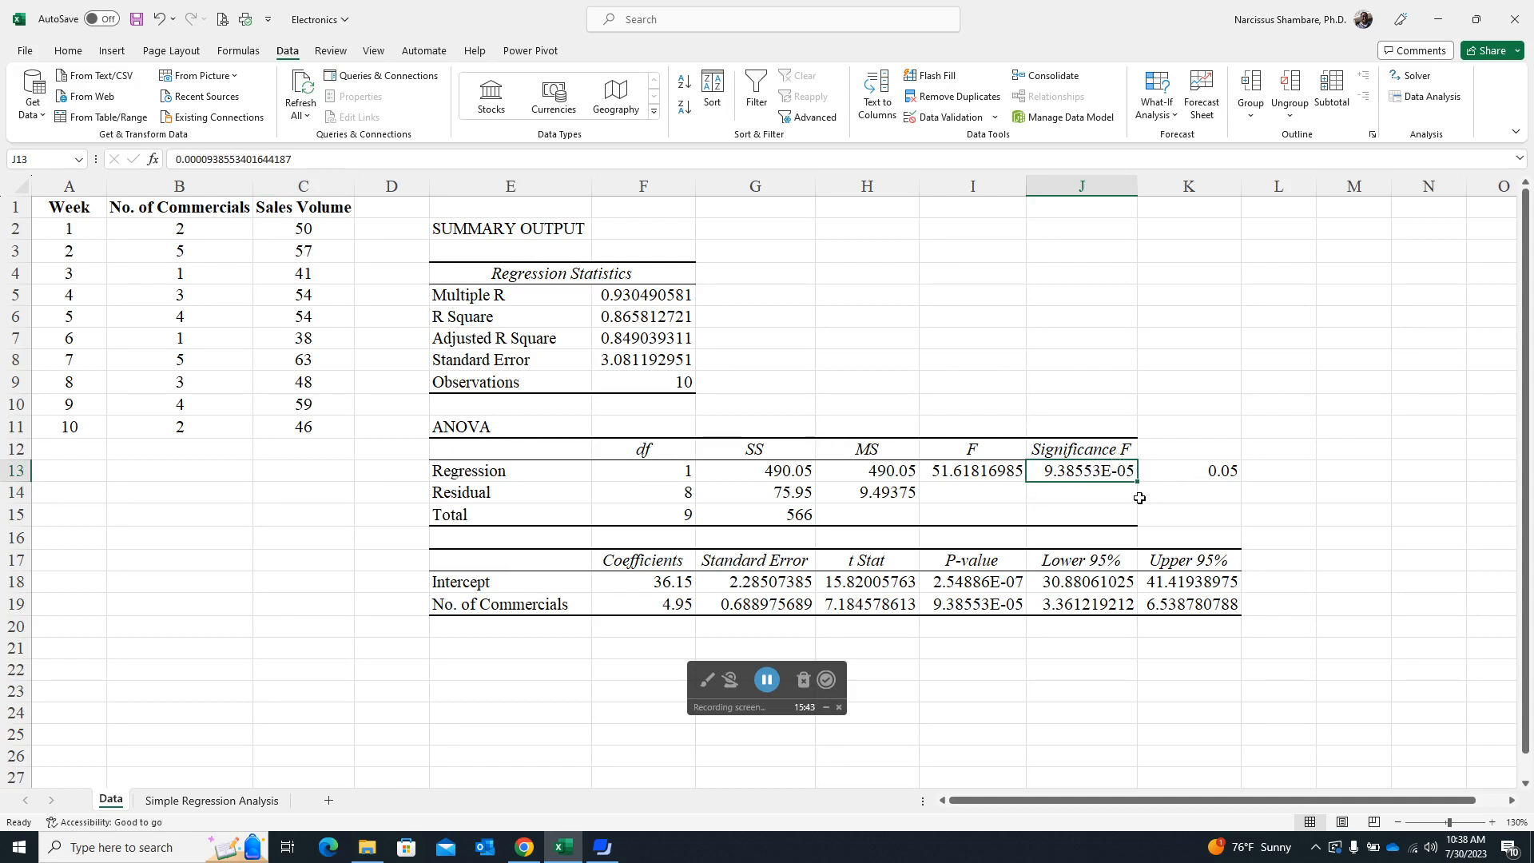
click(981, 605)
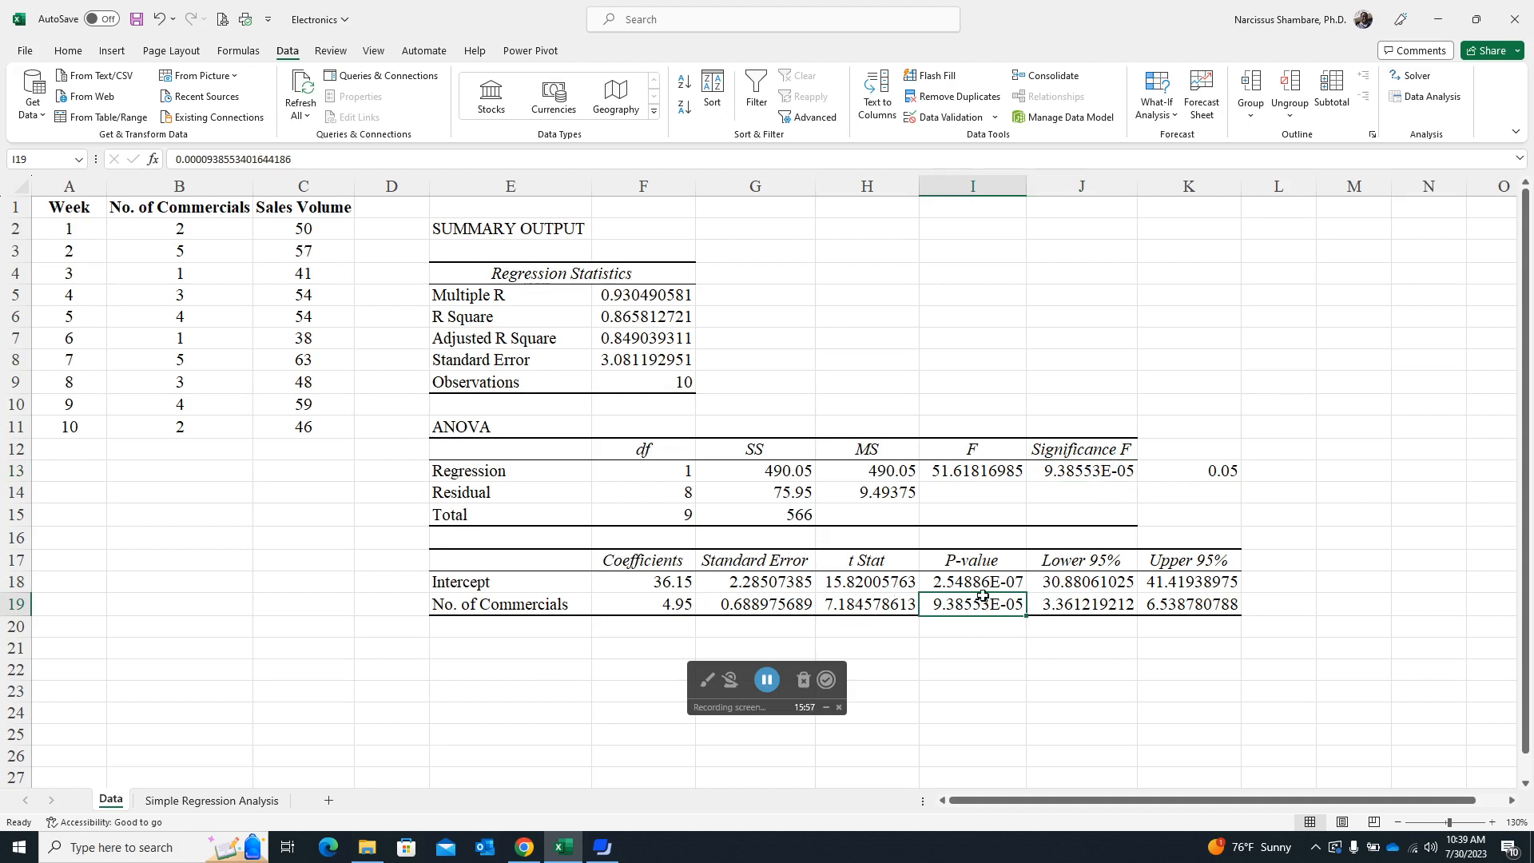
click(677, 609)
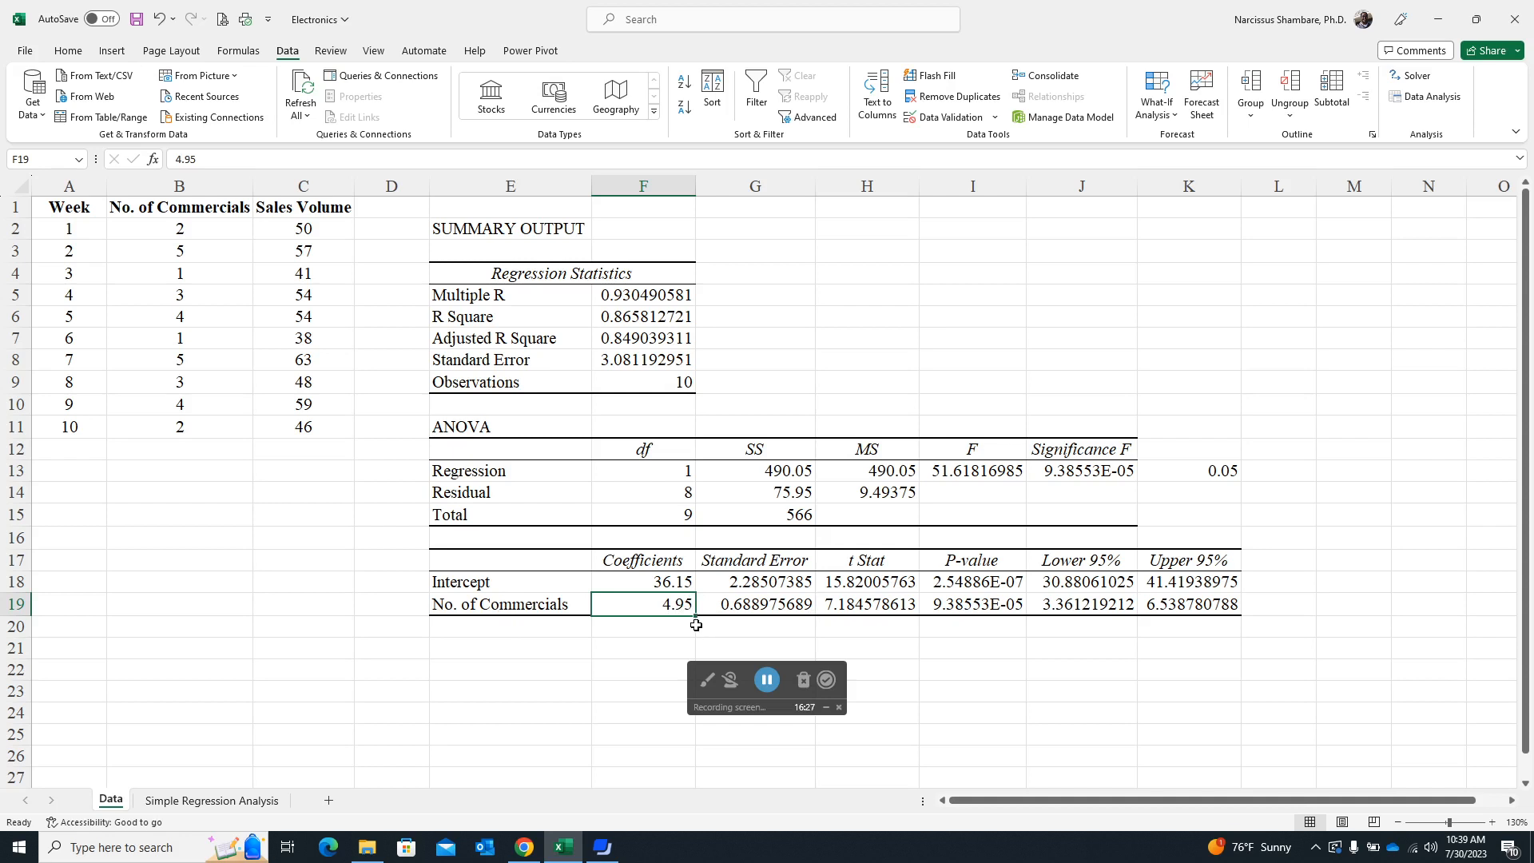
click(667, 581)
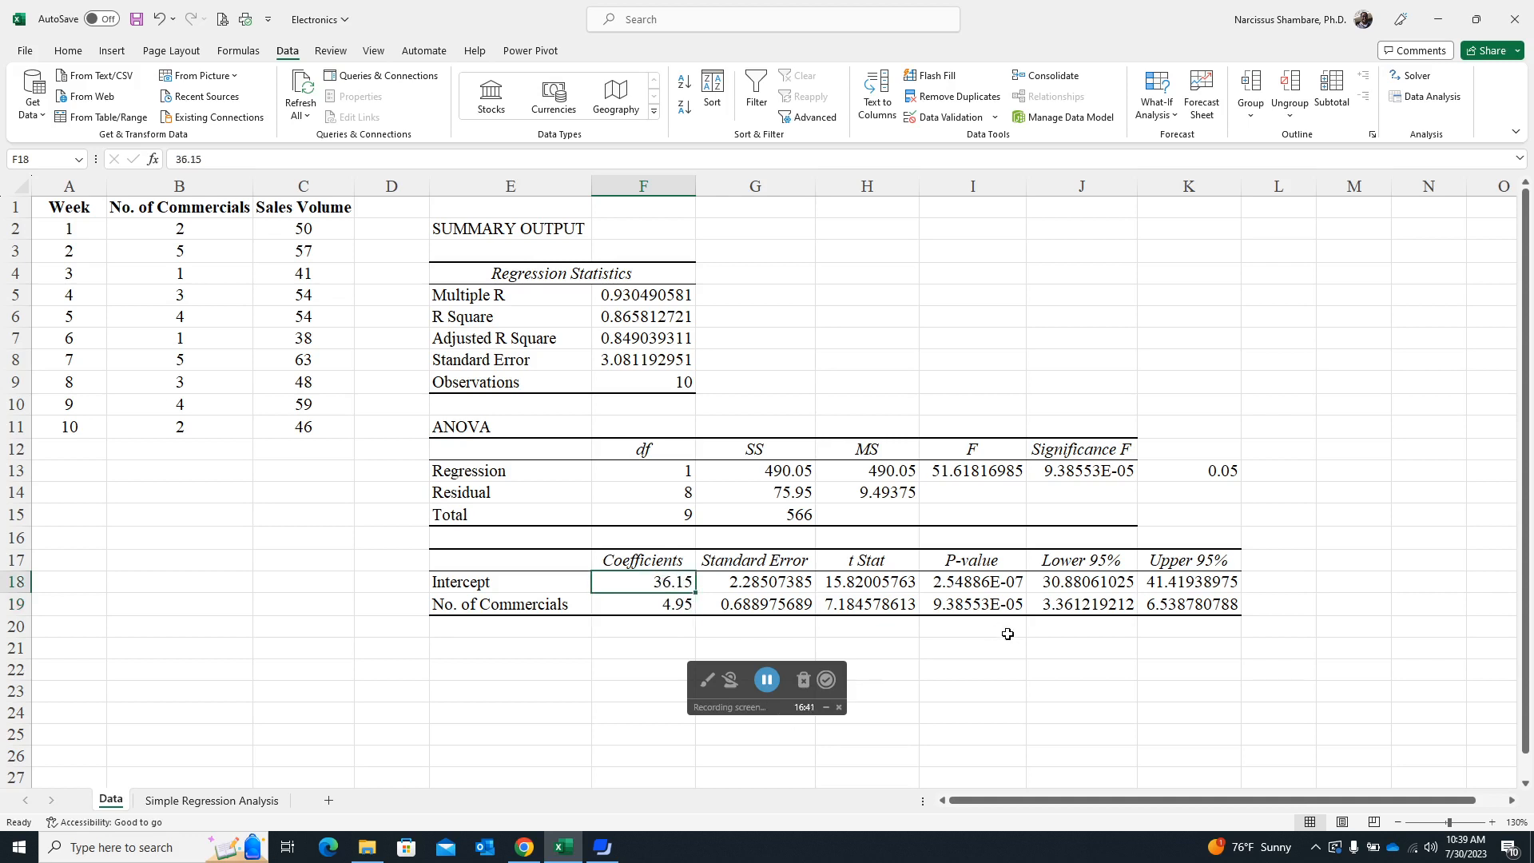
- Write the general regression equation as the text y=slope*commer+constant in cell F21
click(648, 651)
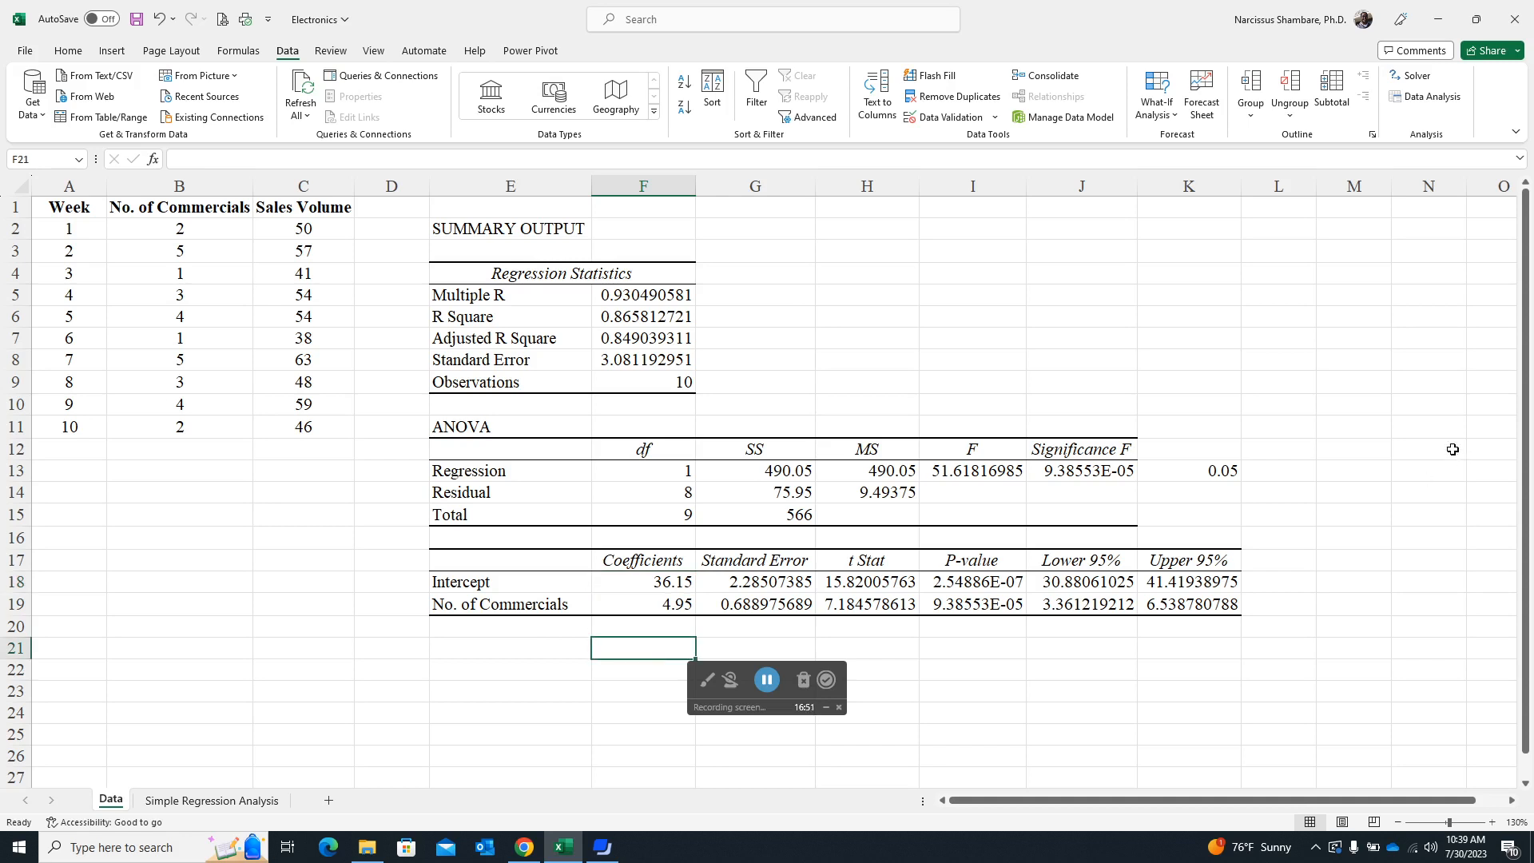
text(y)
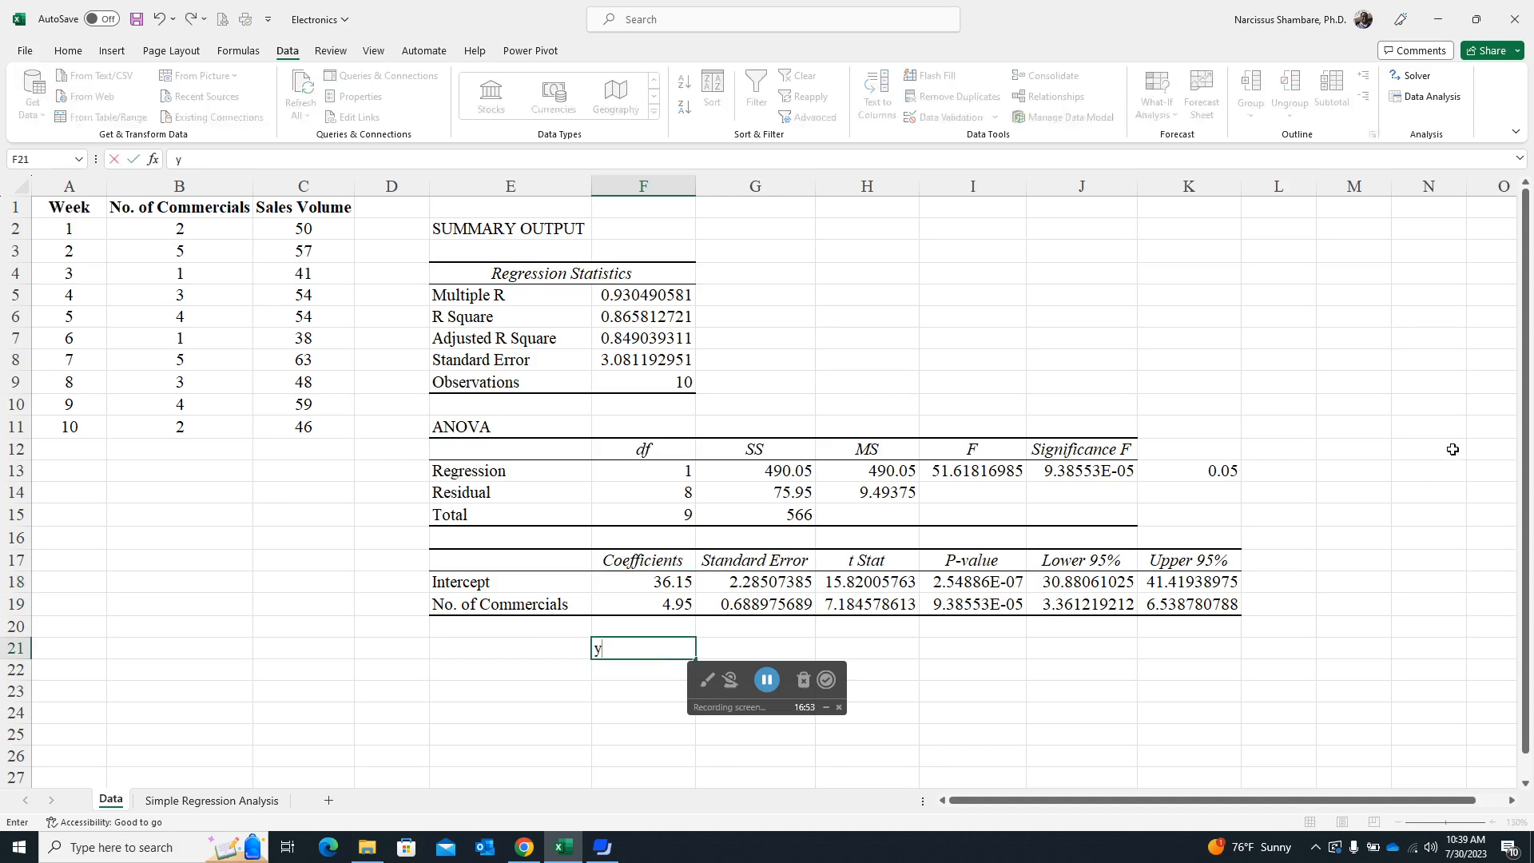
text(=)
text(4.95)
key(BackSpace)
key(BackSpace)
key(BackSpace)
text(slope*com)
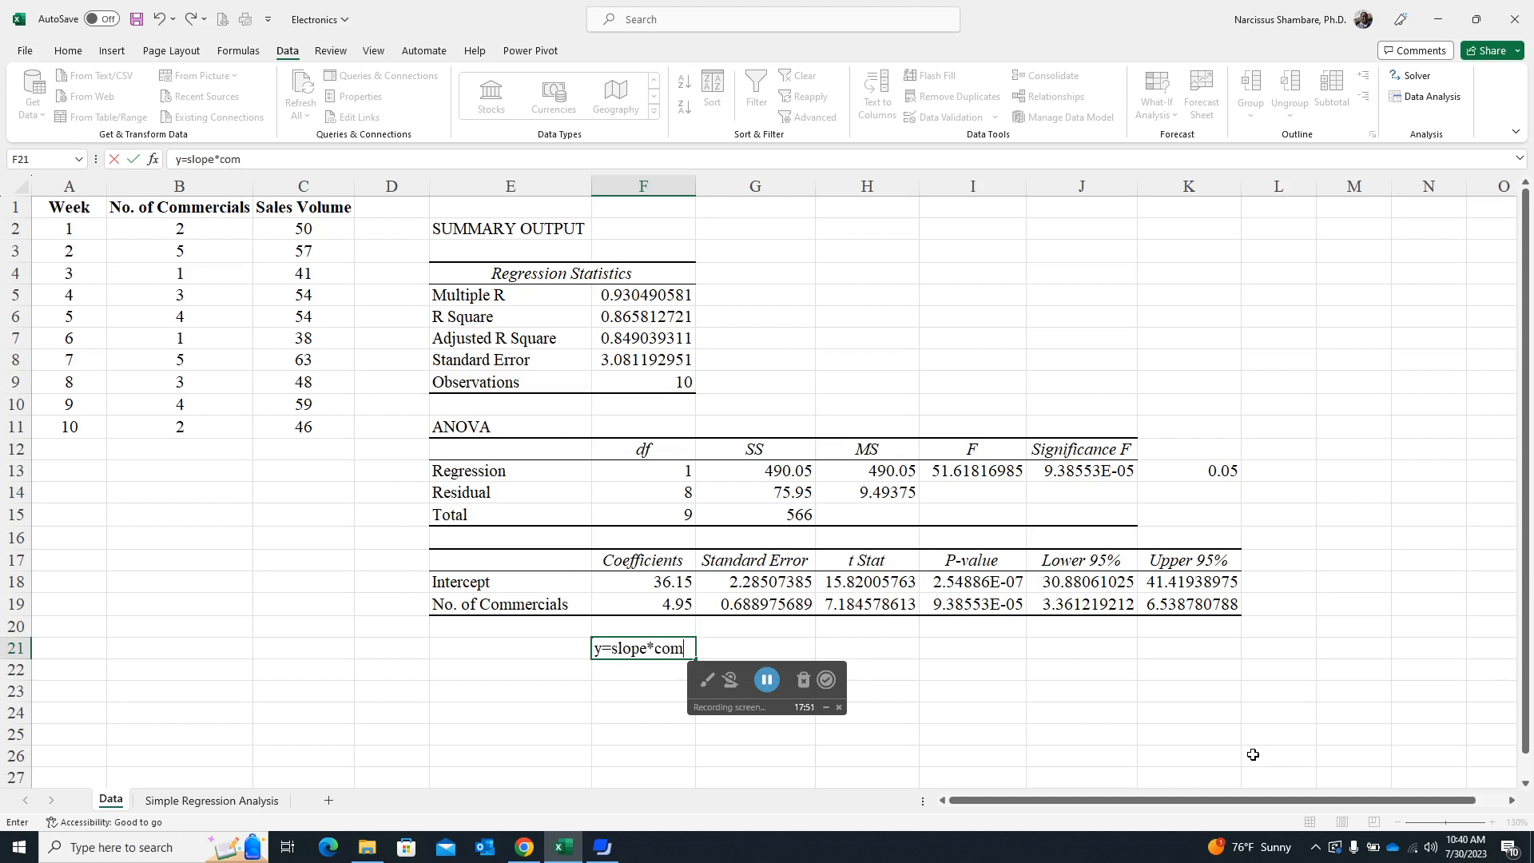
text(mer+constant)
key(Return)
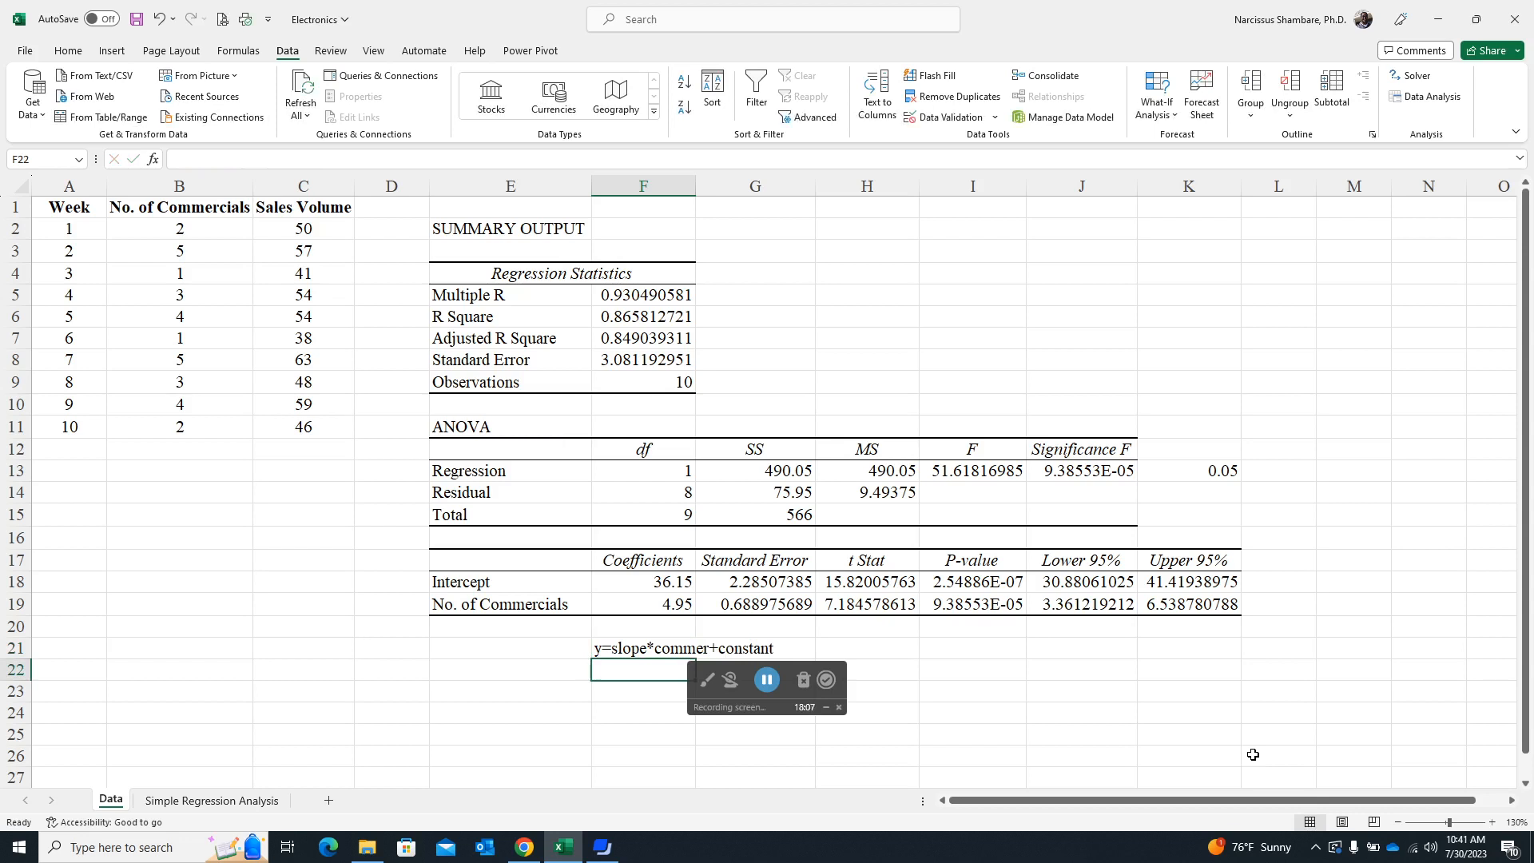
- Write the fitted regression equation as the text y=4.95*commer+36.15 in cell F22, below the general equation
text(=)
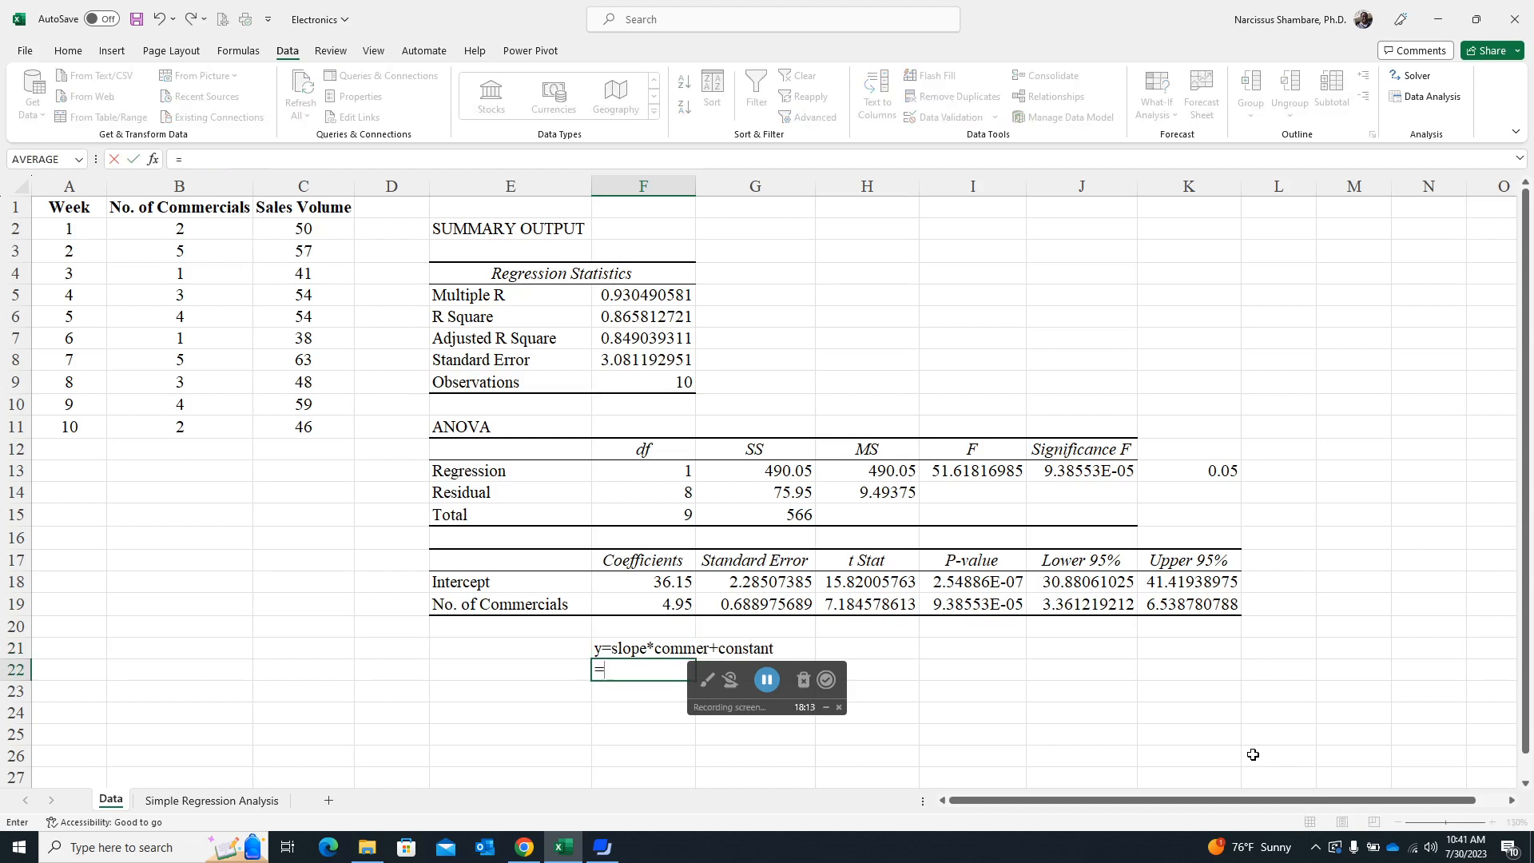
key(BackSpace)
text(y)
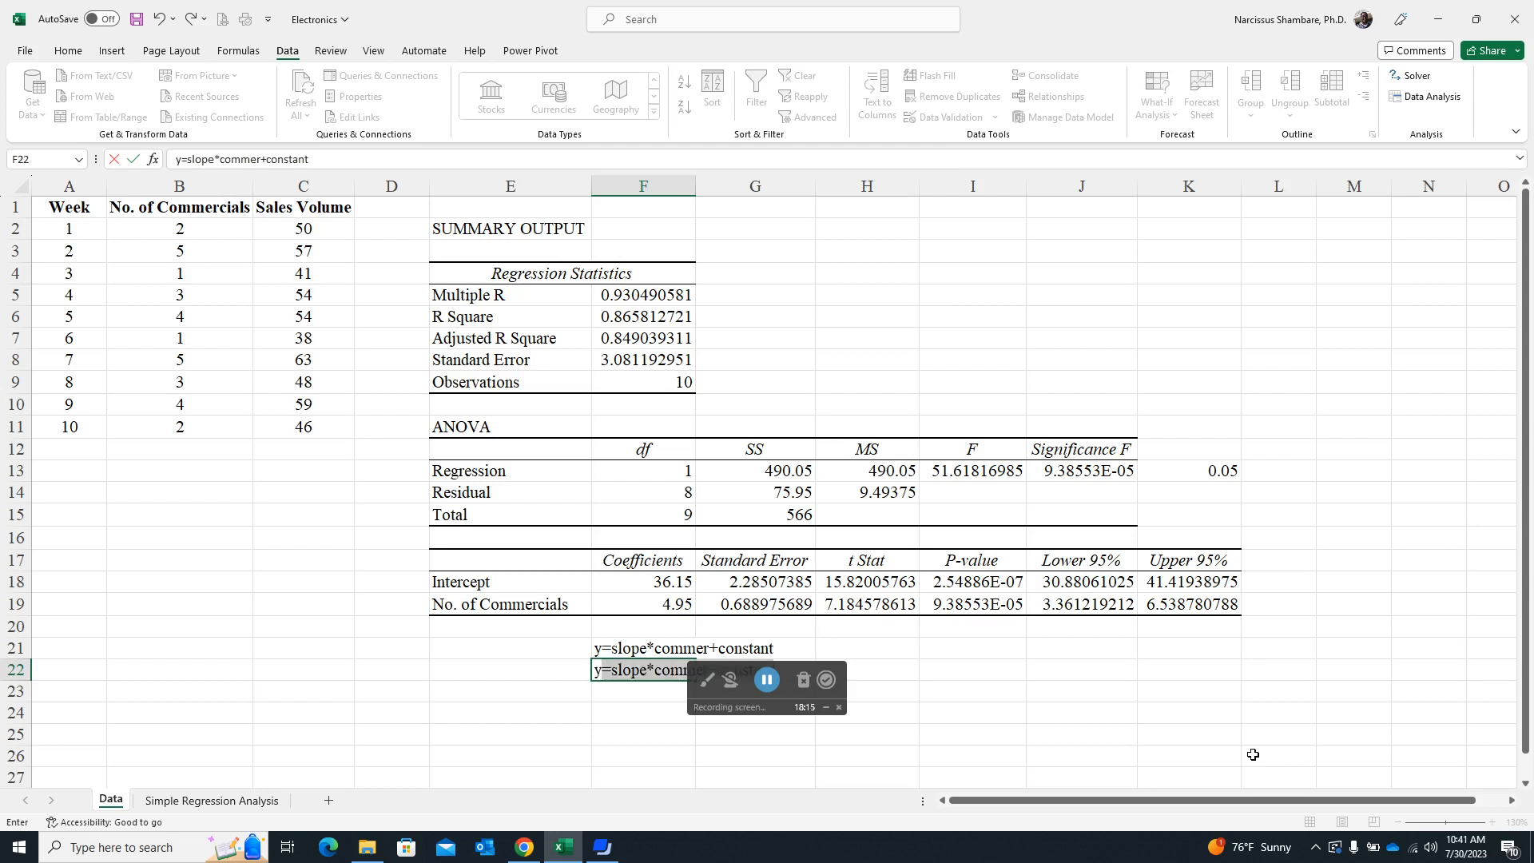
text(=4.95*commer+36)
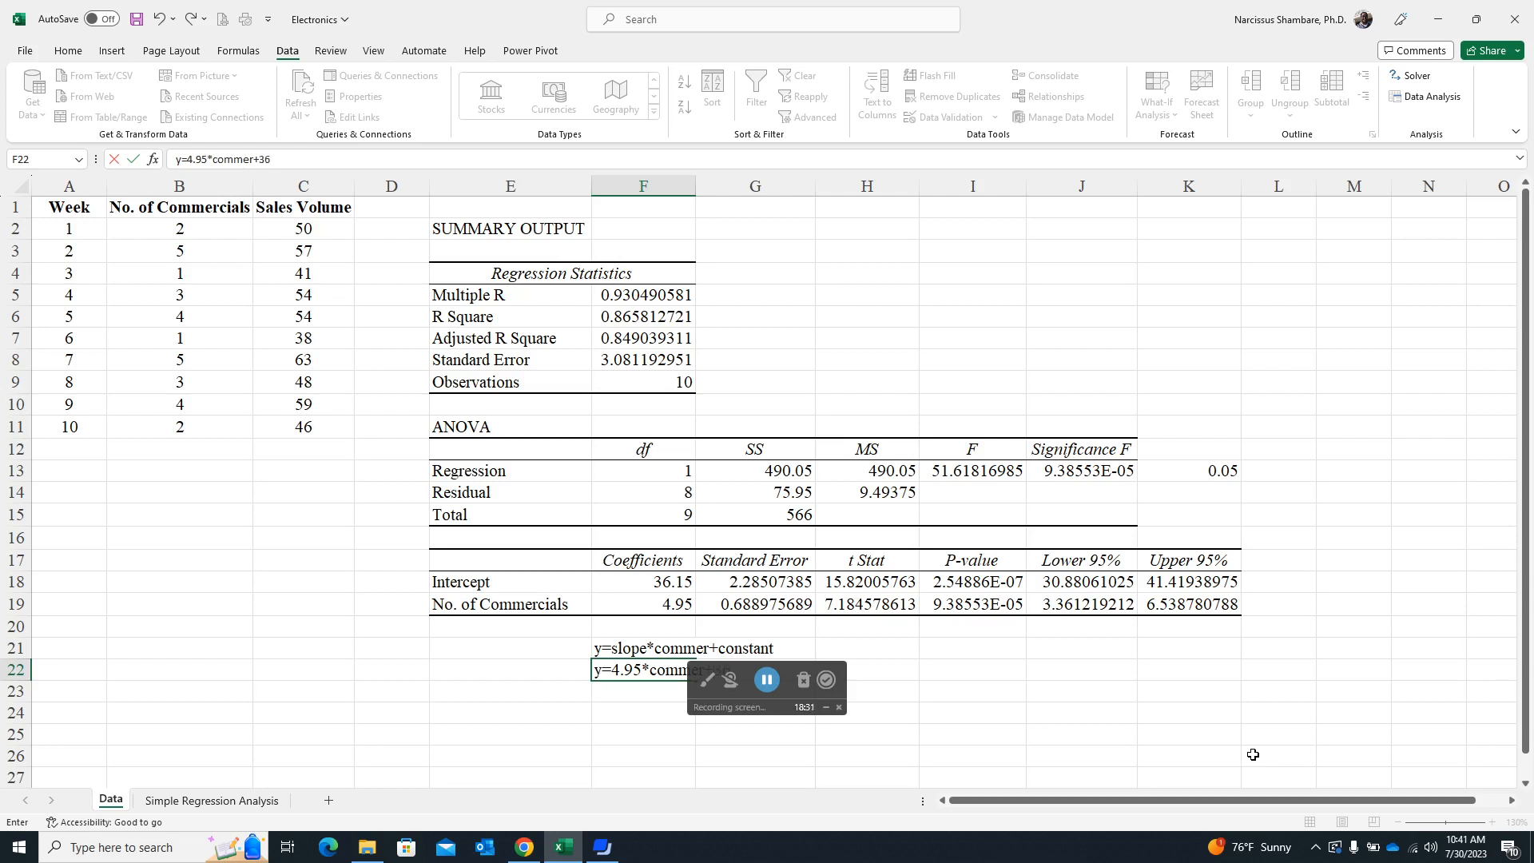
text(15)
drag(1527, 749, 1528, 774)
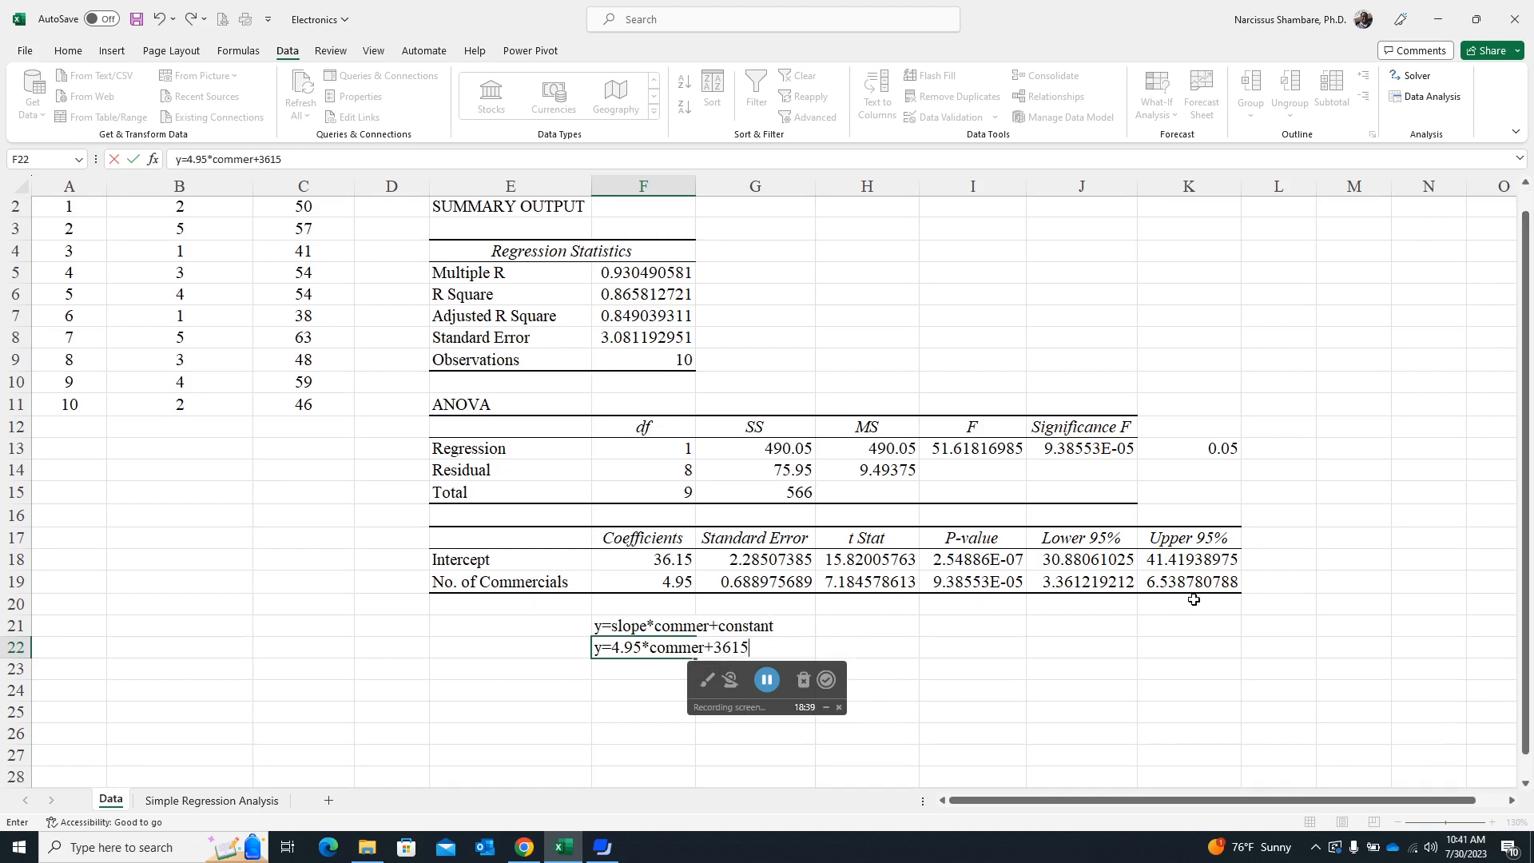
key(BackSpace)
key(BackSpace)
text(.15)
key(Return)
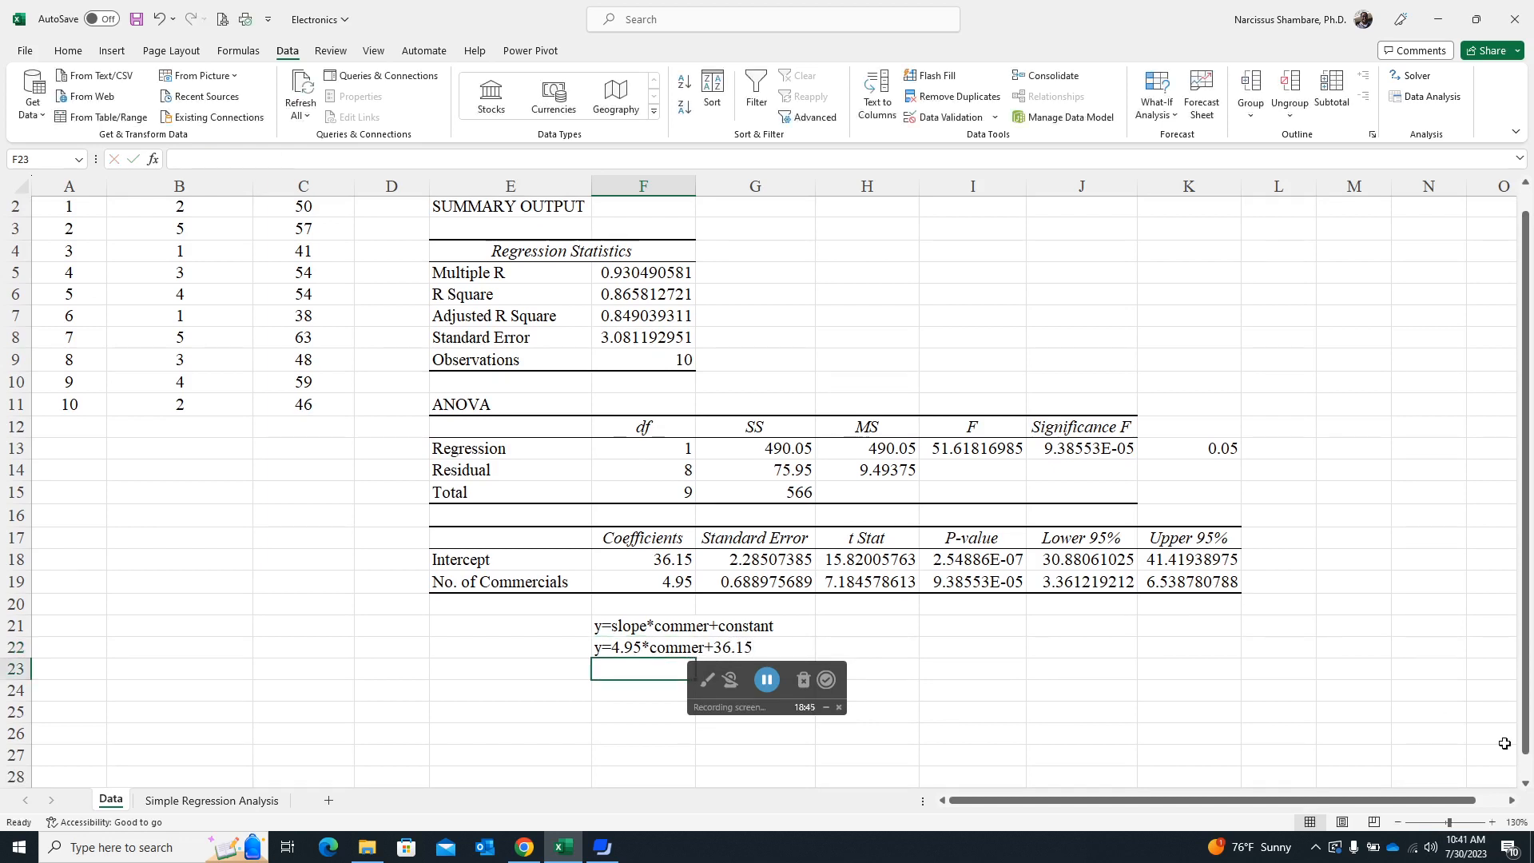
- Calculate the predicted sales volume for 7 commercials in cell F23 with the formula =4.95*7+36.15
click(1526, 783)
scroll(1526, 783, down, 9)
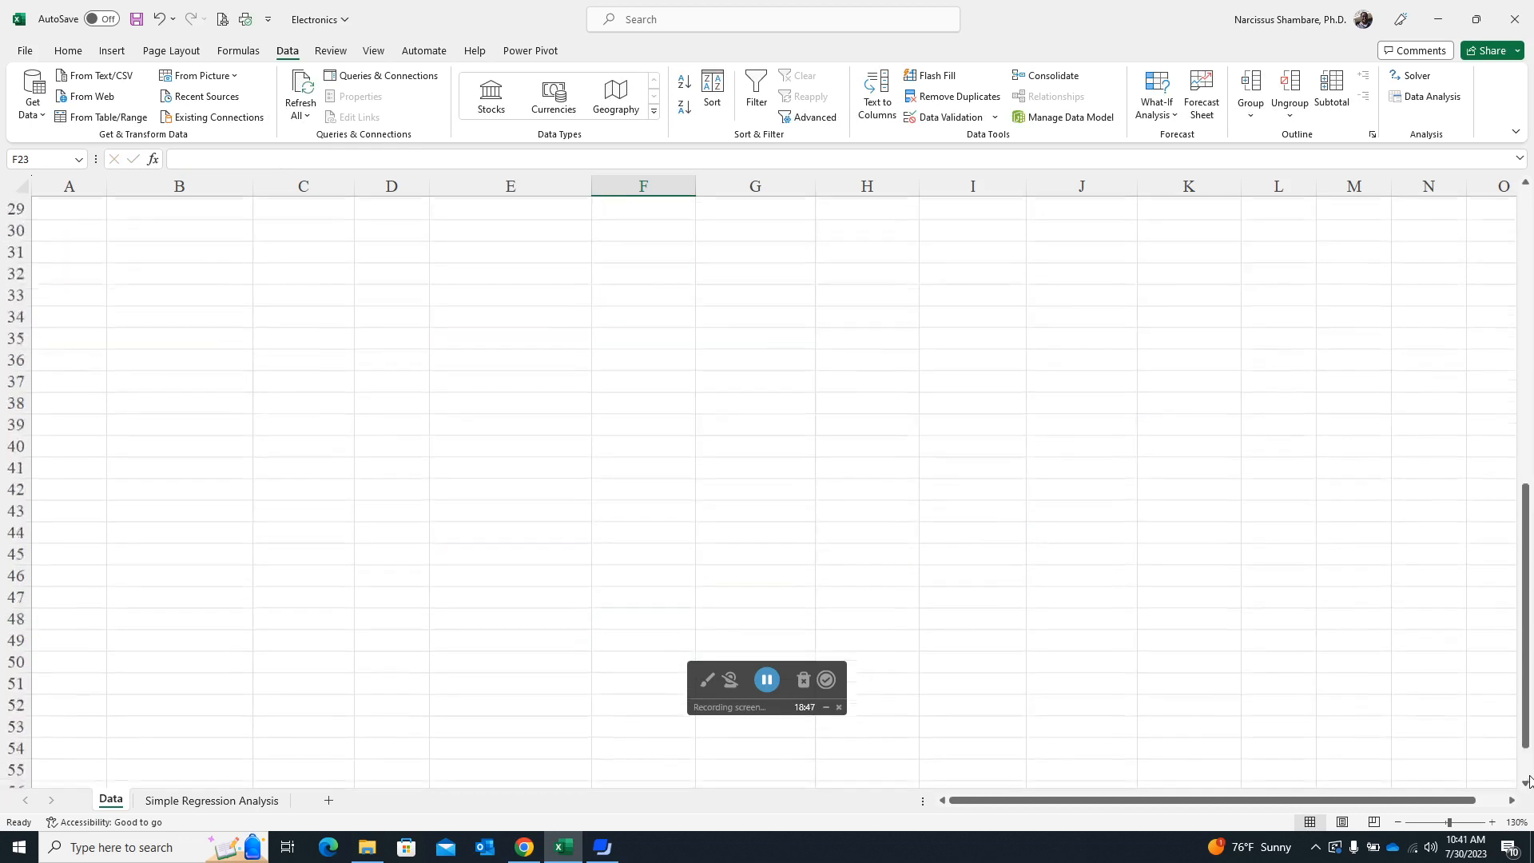
drag(1527, 593, 1527, 444)
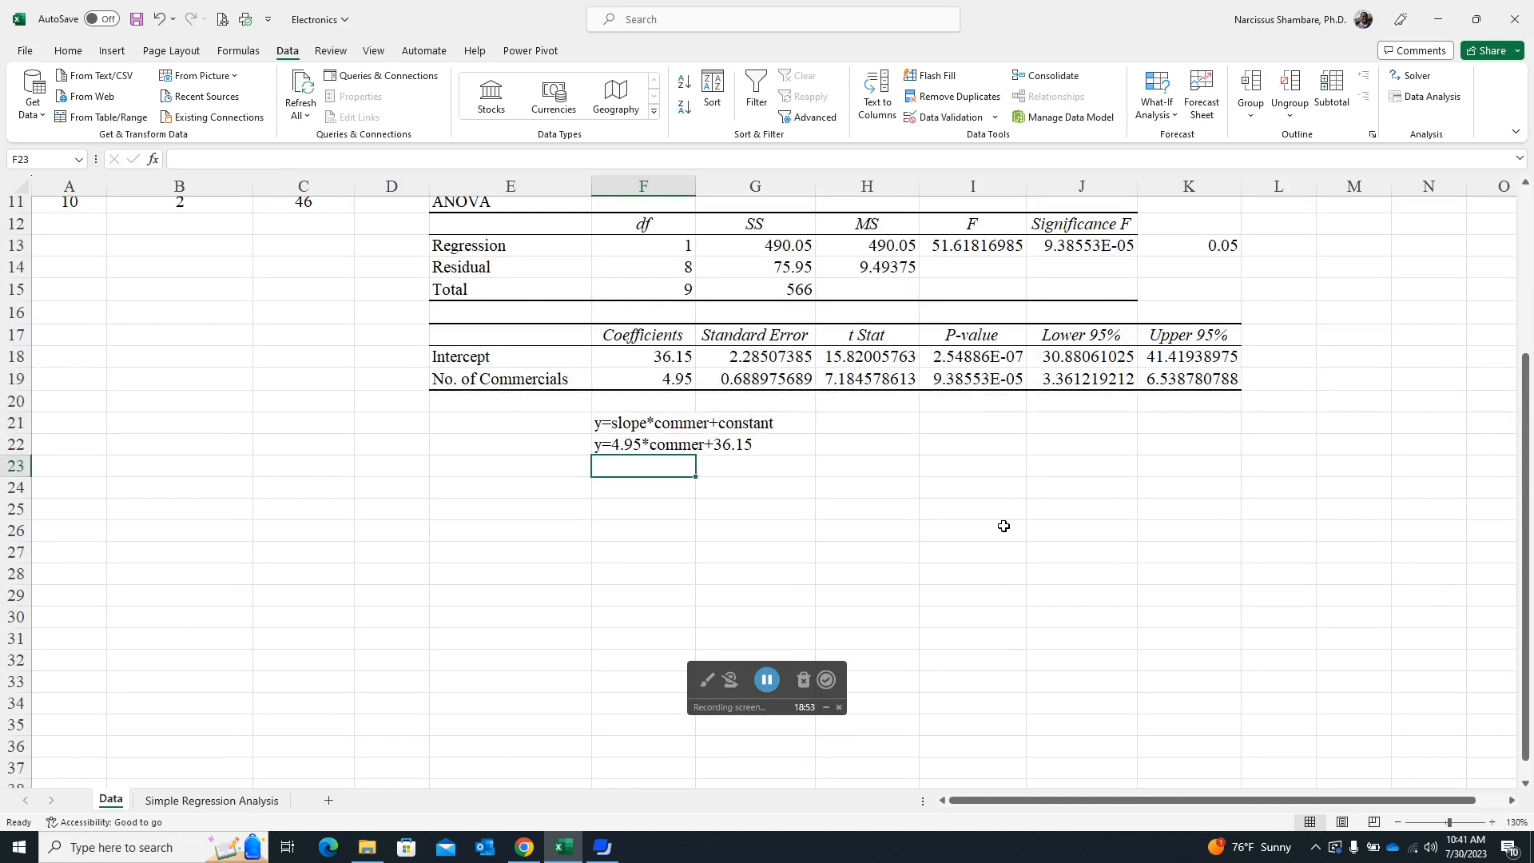
scroll(1246, 431, up, 4)
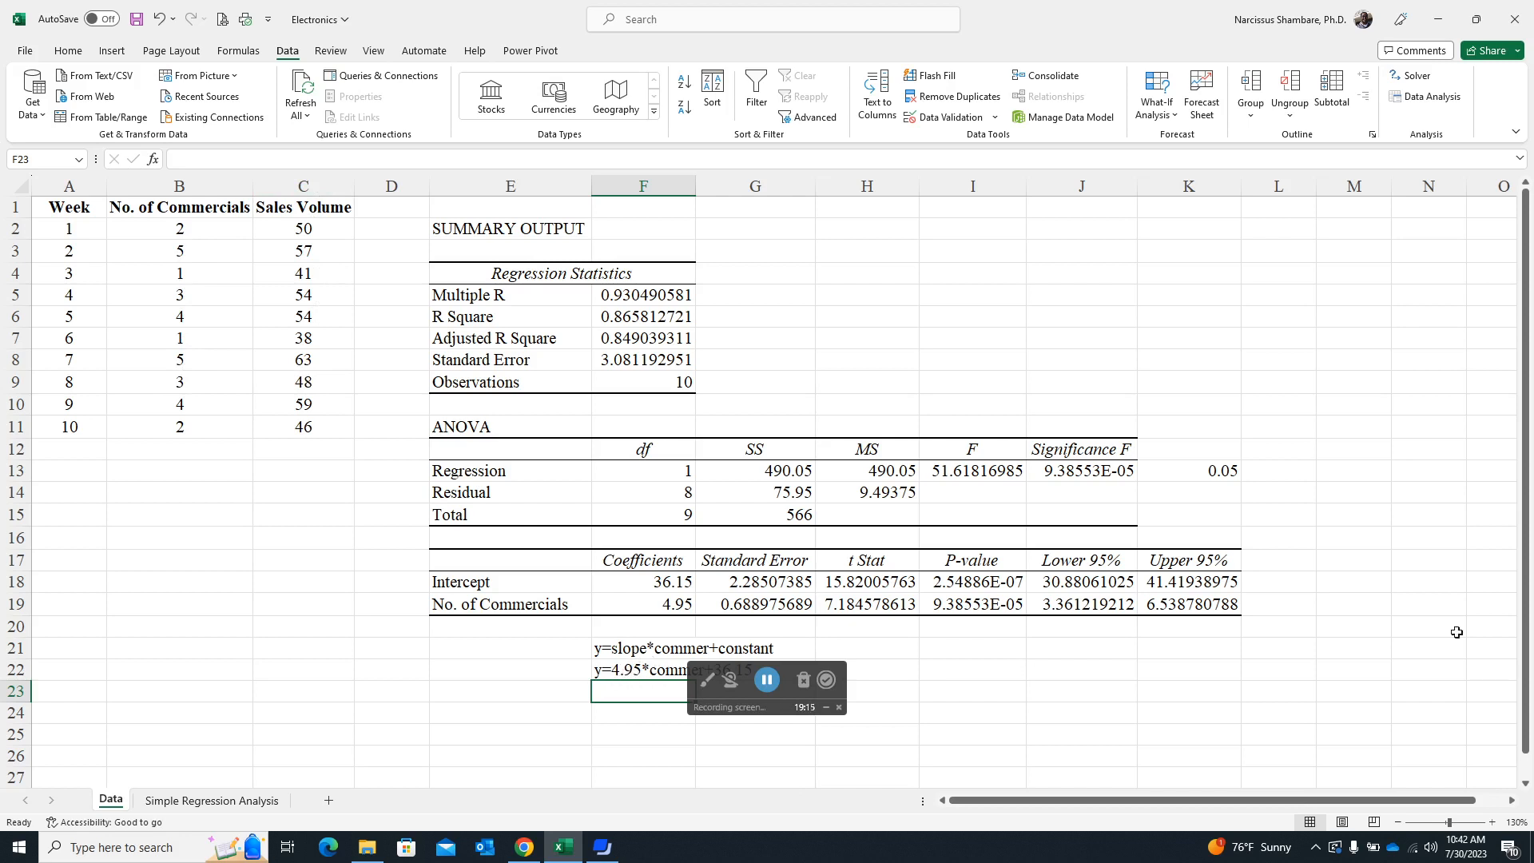
scroll(1345, 664, down, 1)
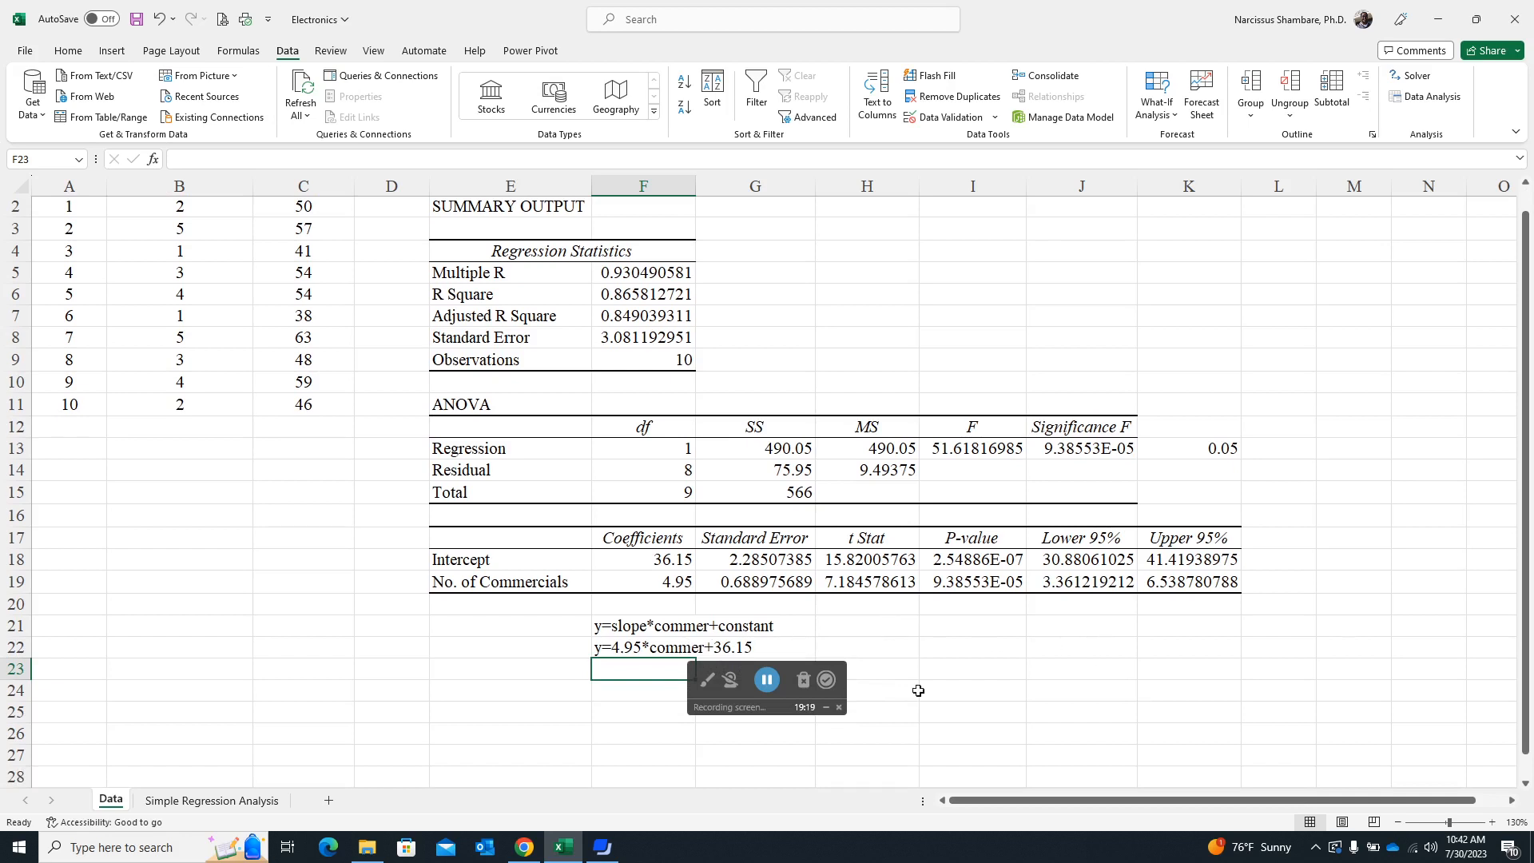
text(=)
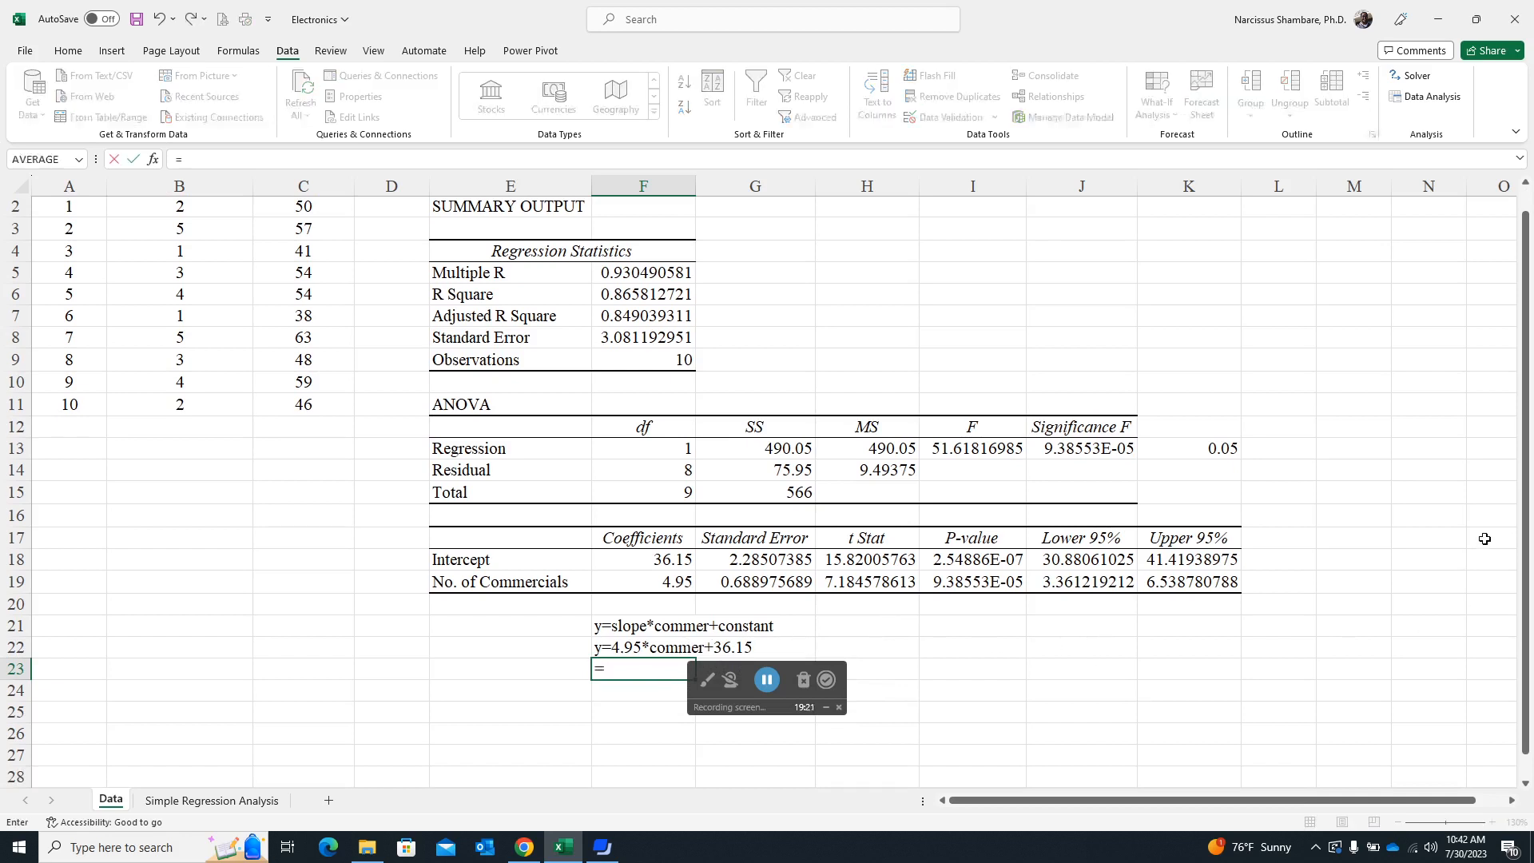
text(4.95*7+36.)
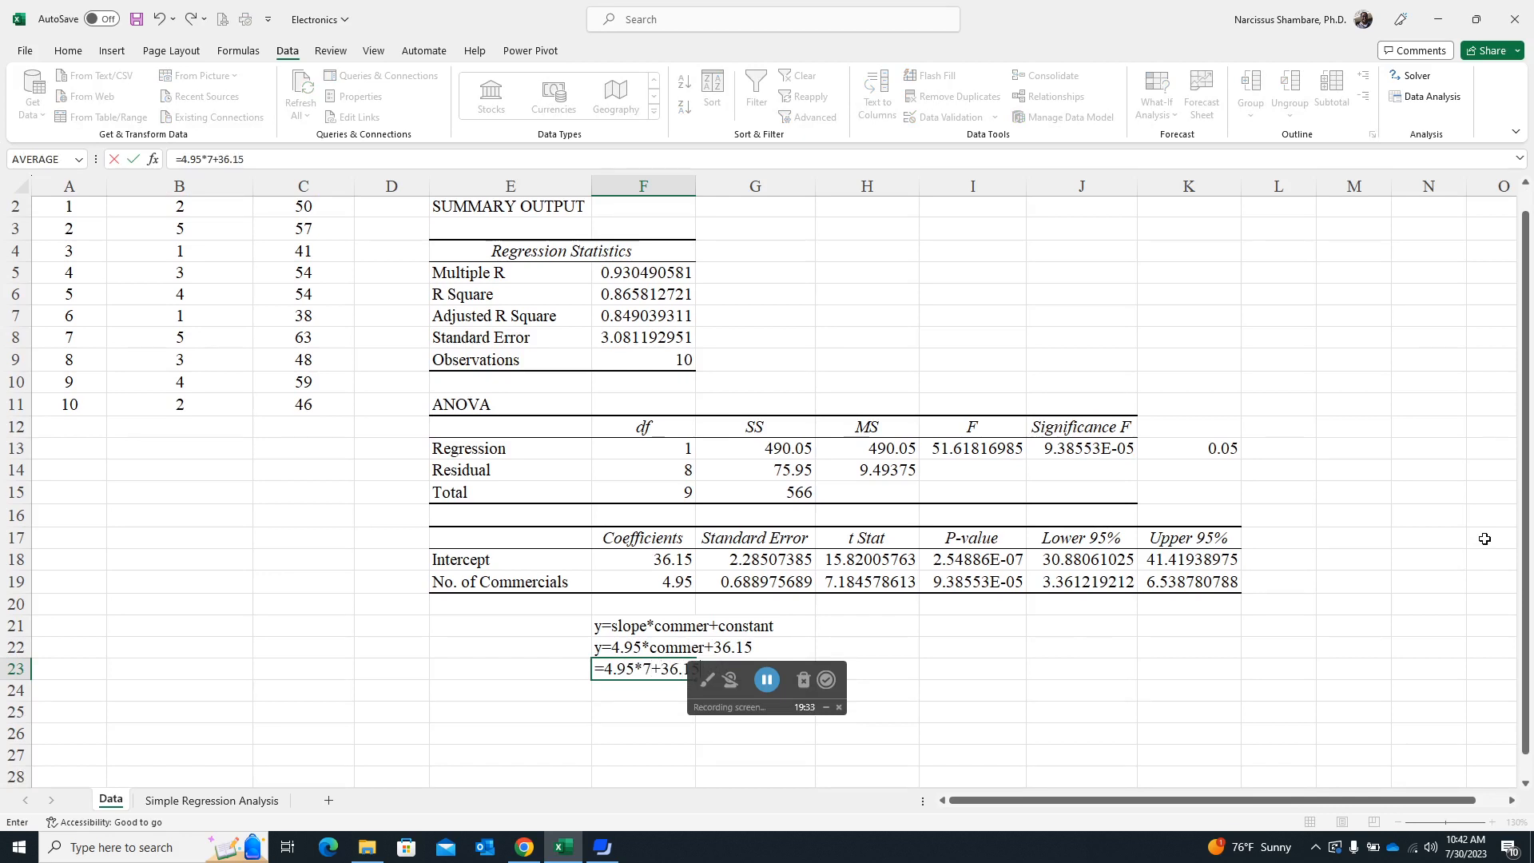
text(15)
key(Return)
key(Up)
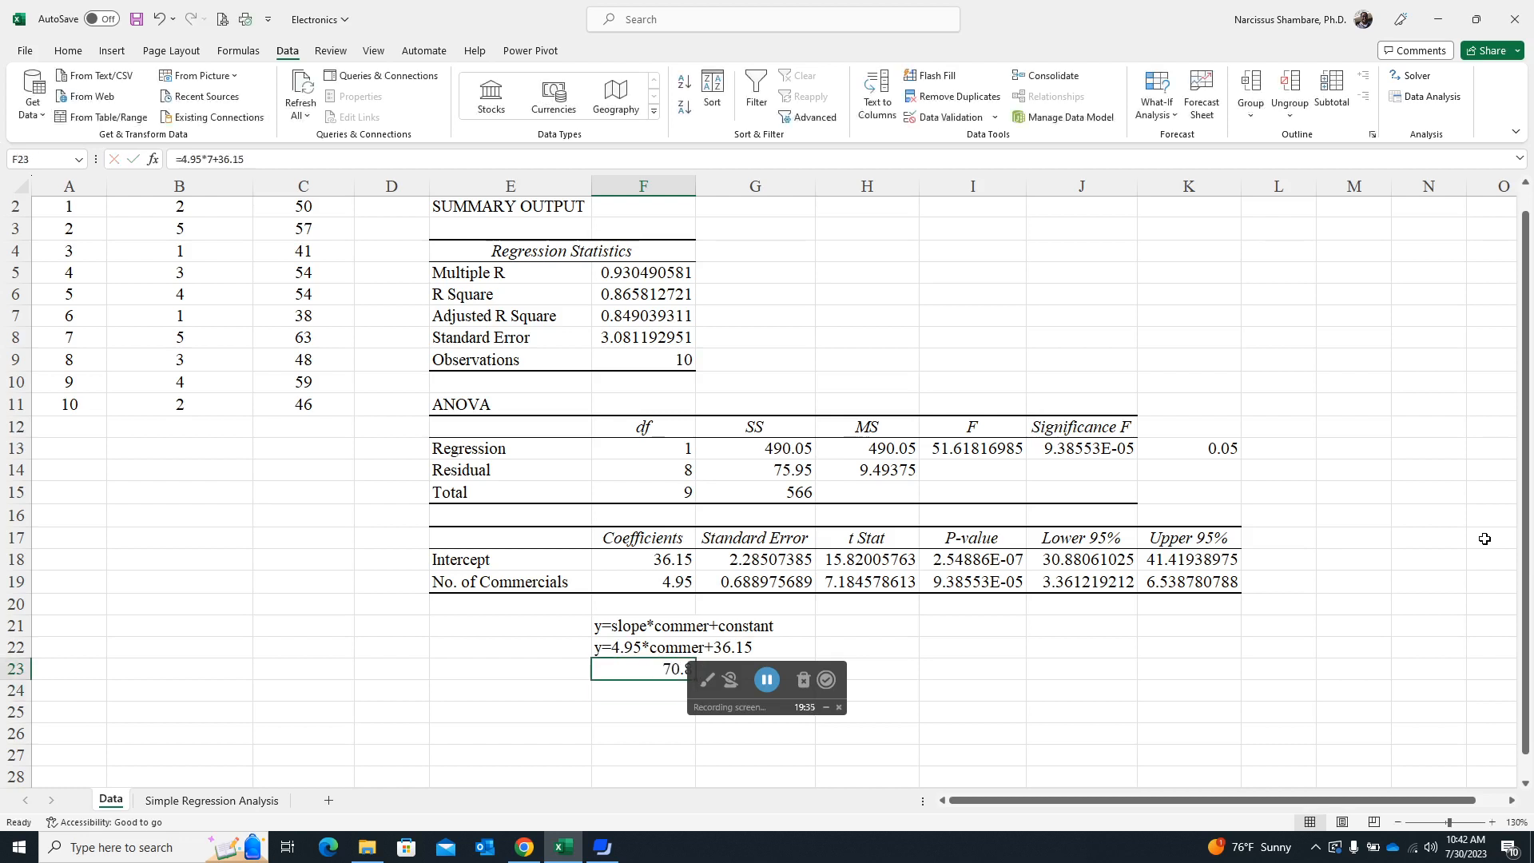
- Examine the No. of Commercials coefficient against its Lower 95% and Upper 95% confidence limits in row 19
drag(1523, 601, 1523, 620)
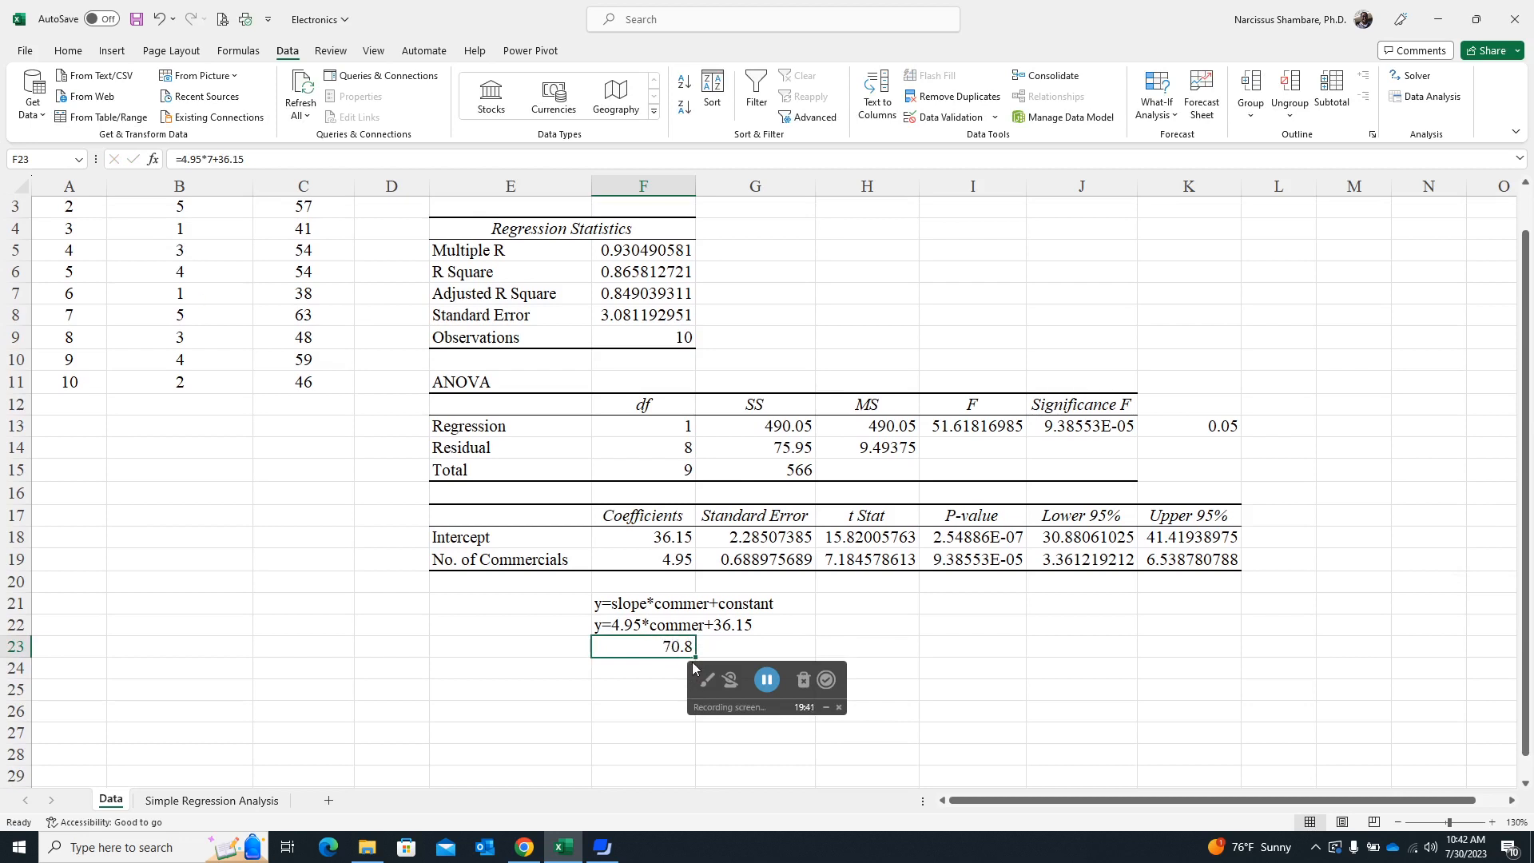
drag(1529, 355, 1529, 272)
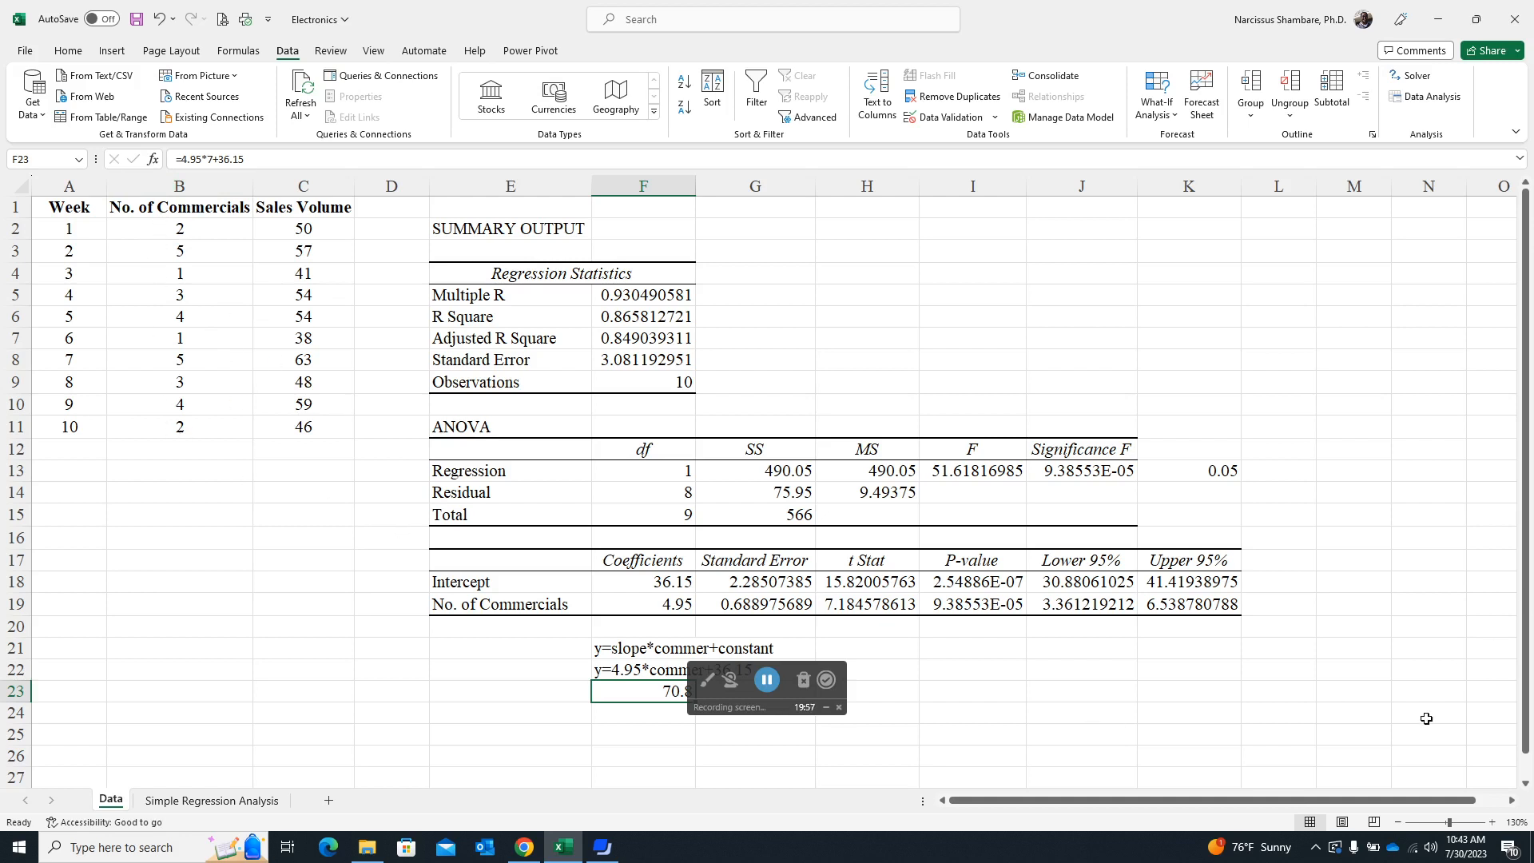
drag(1380, 805, 1406, 804)
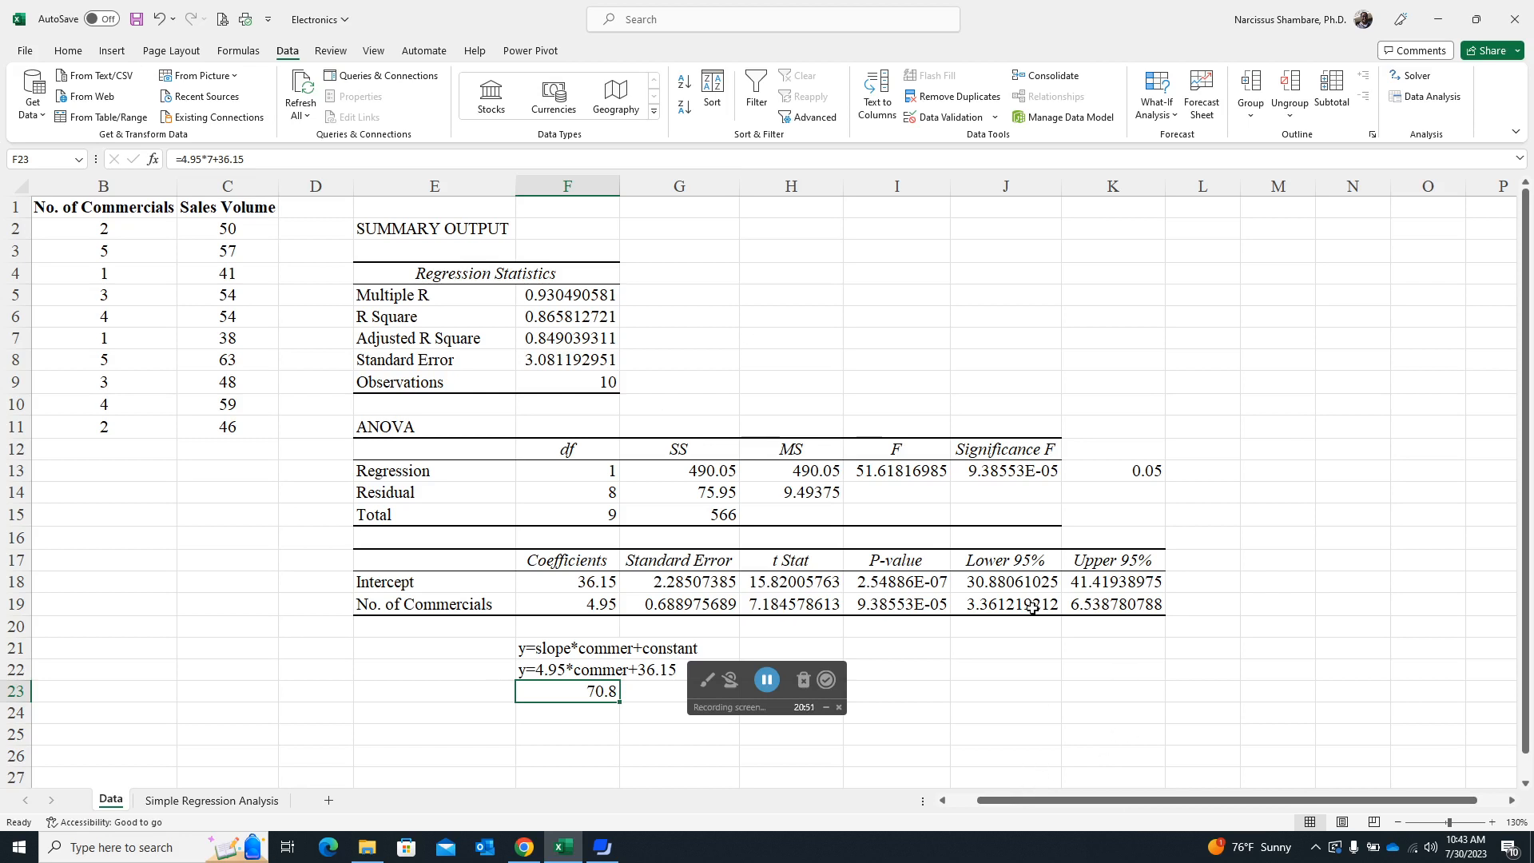
click(599, 603)
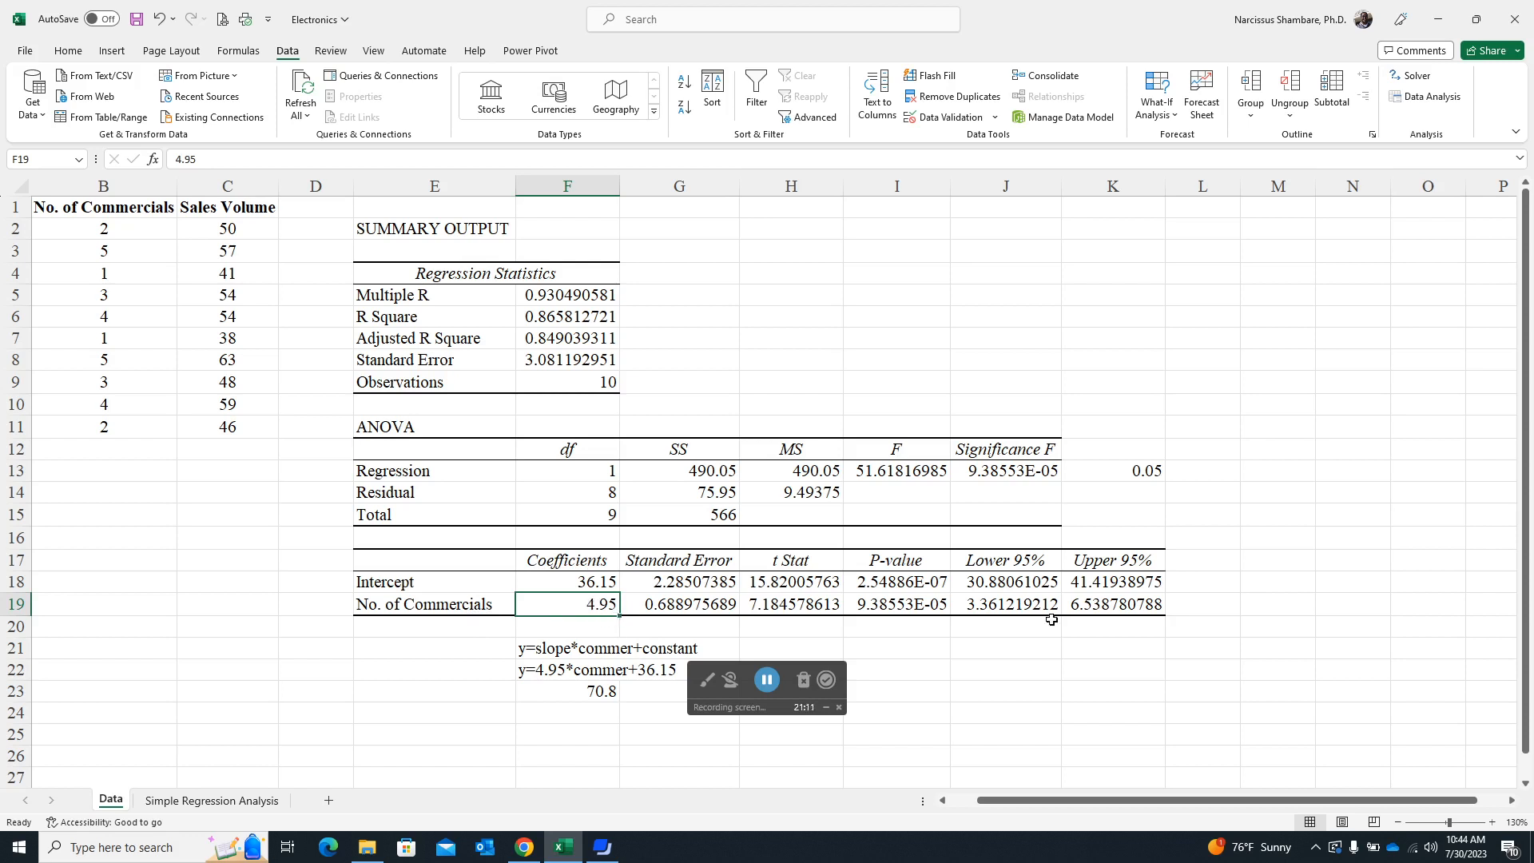
click(1007, 606)
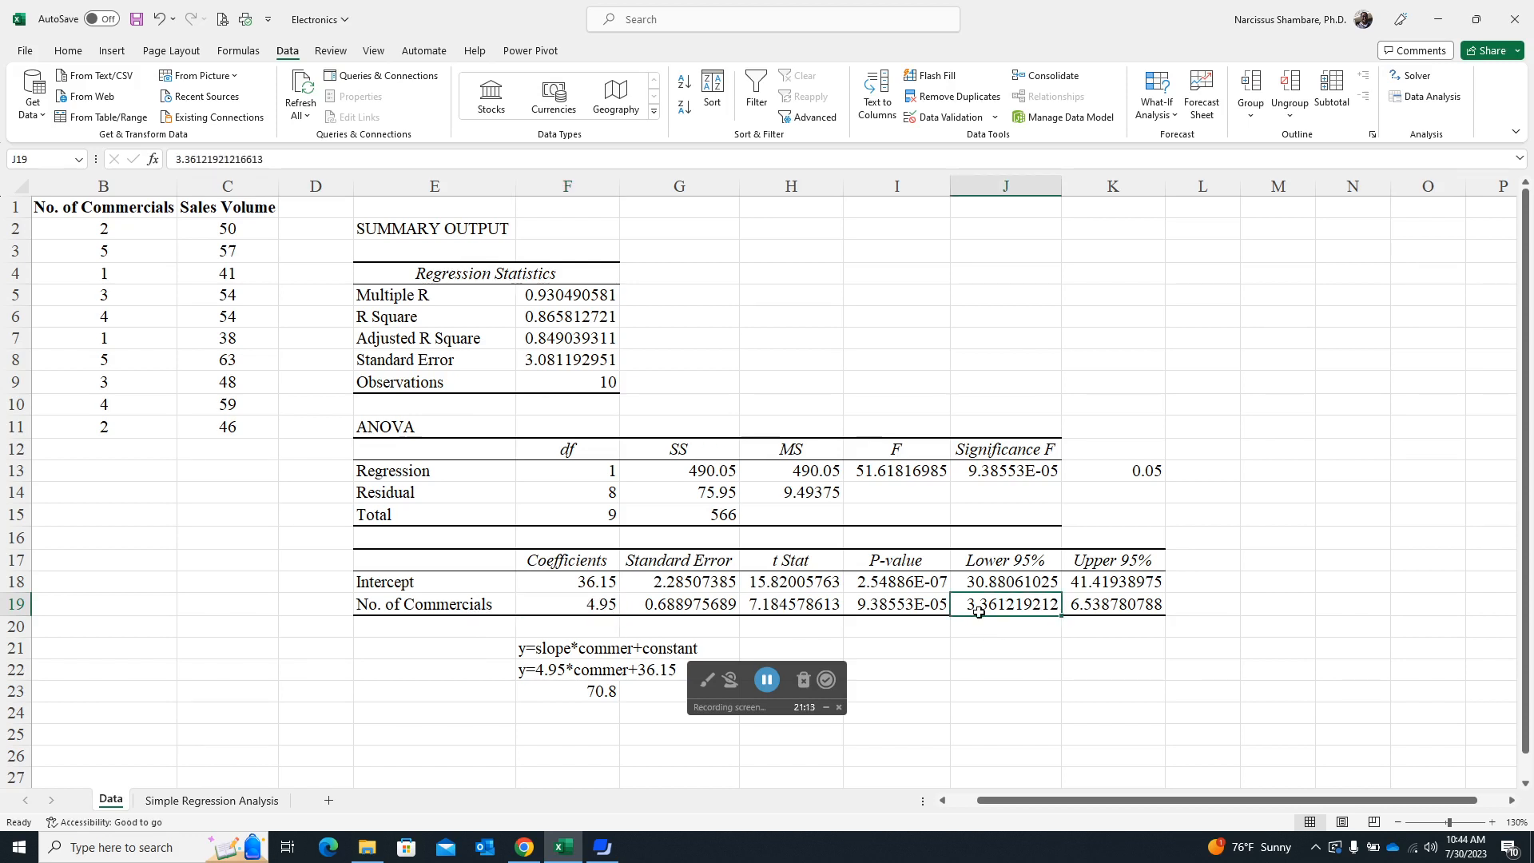
click(1088, 605)
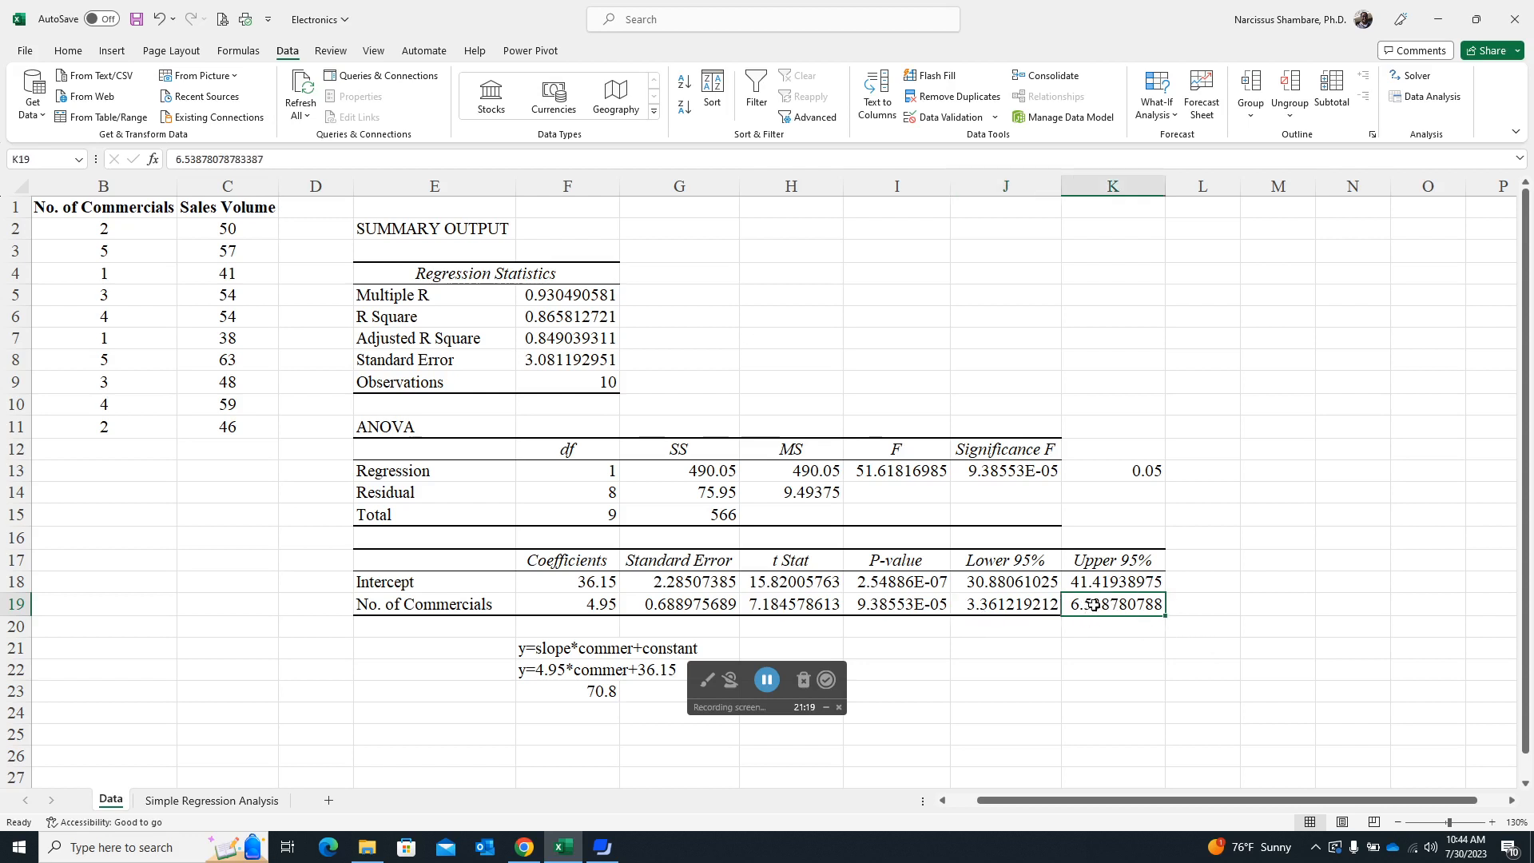
click(979, 597)
click(1111, 598)
click(980, 601)
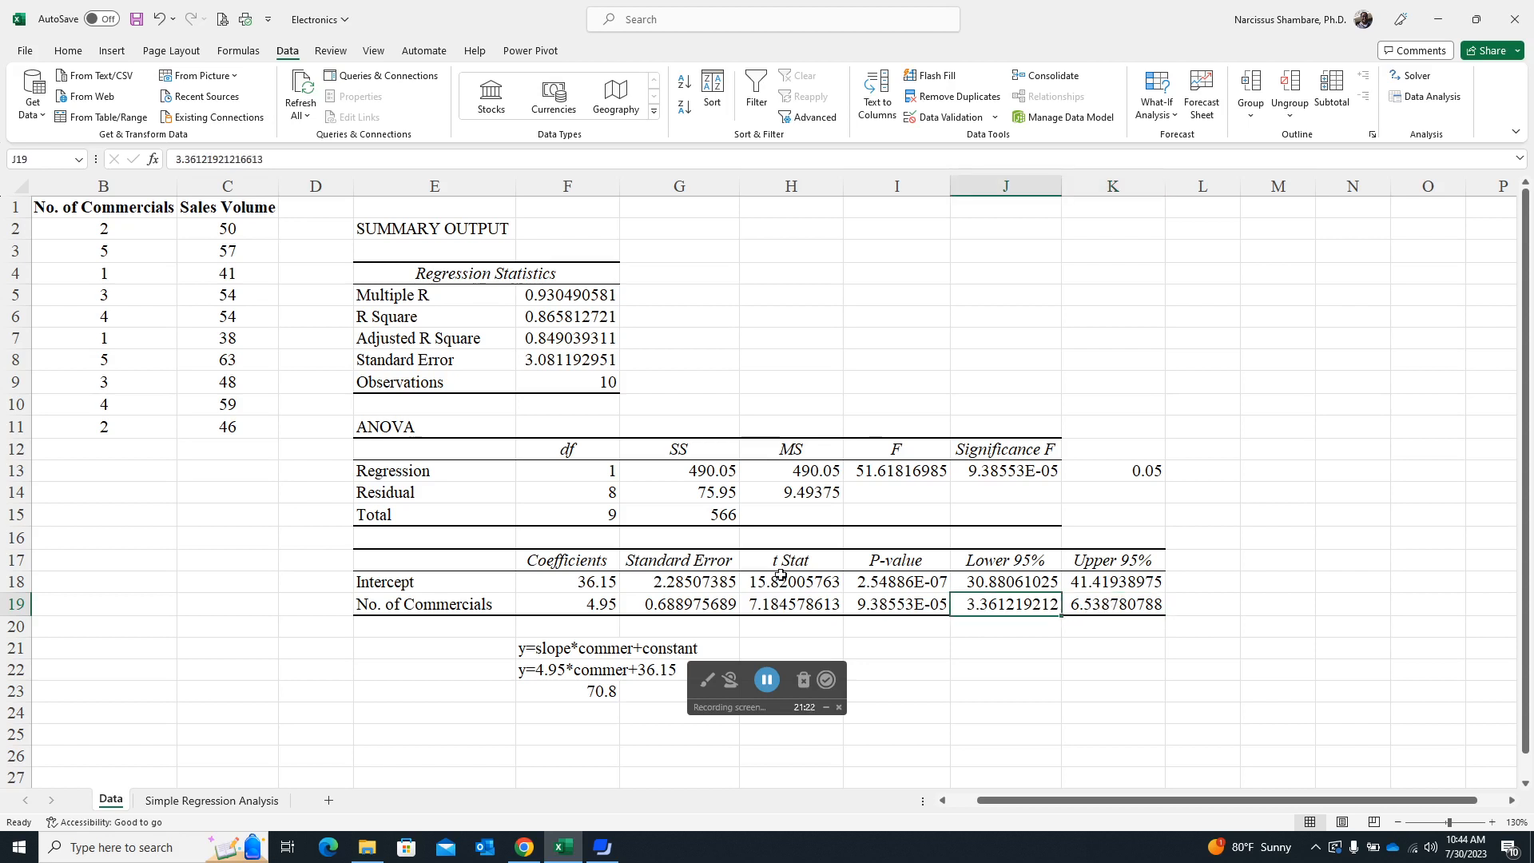
click(590, 605)
click(1012, 603)
click(1107, 603)
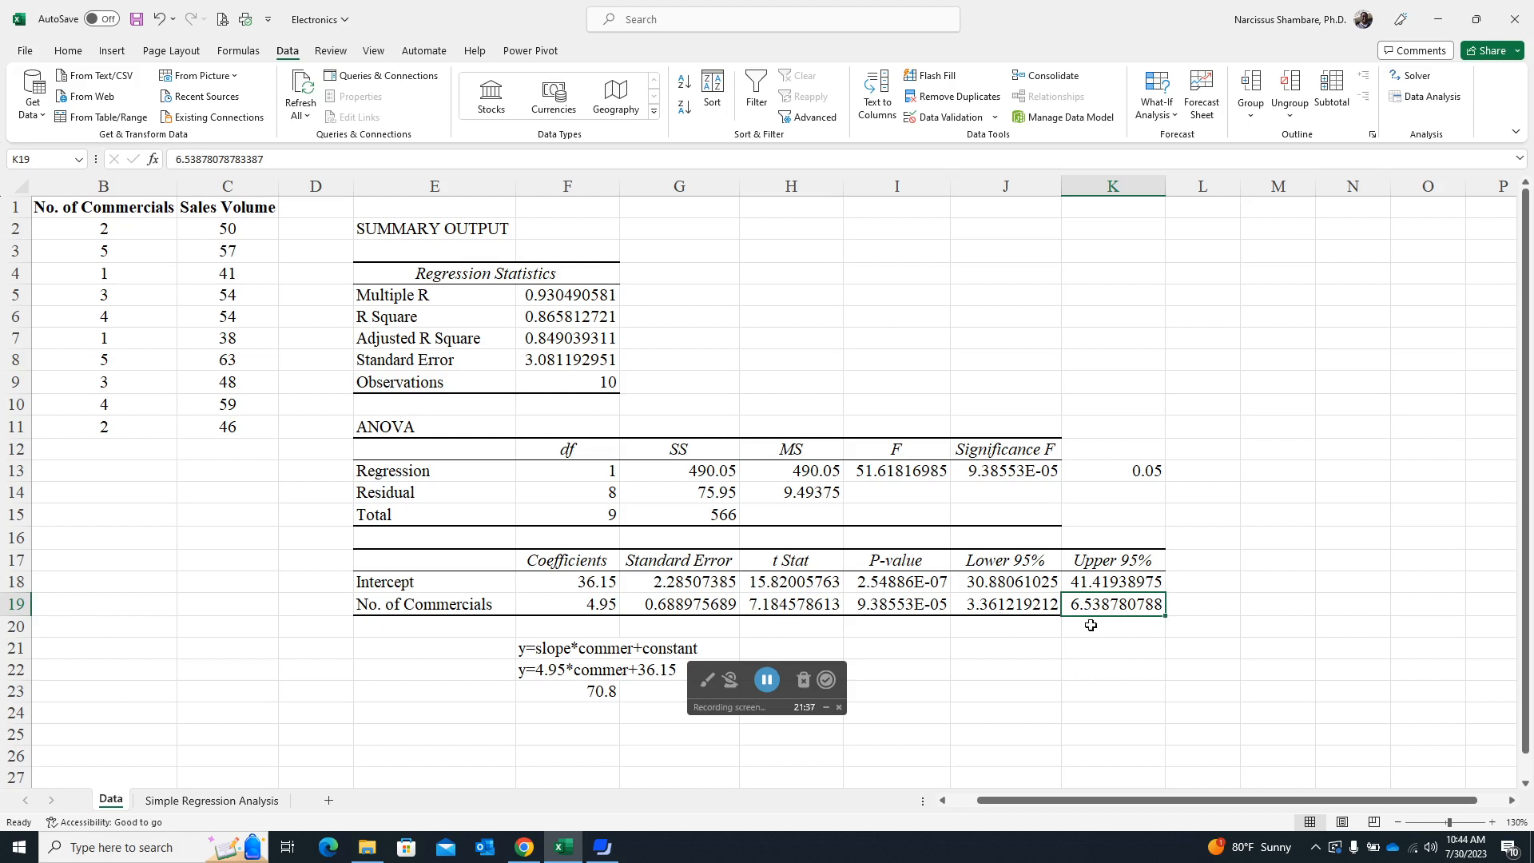
- Average the lower and upper 95% limits for No. of Commercials in cell L19 with =AVERAGE(J19:K19)
click(1200, 600)
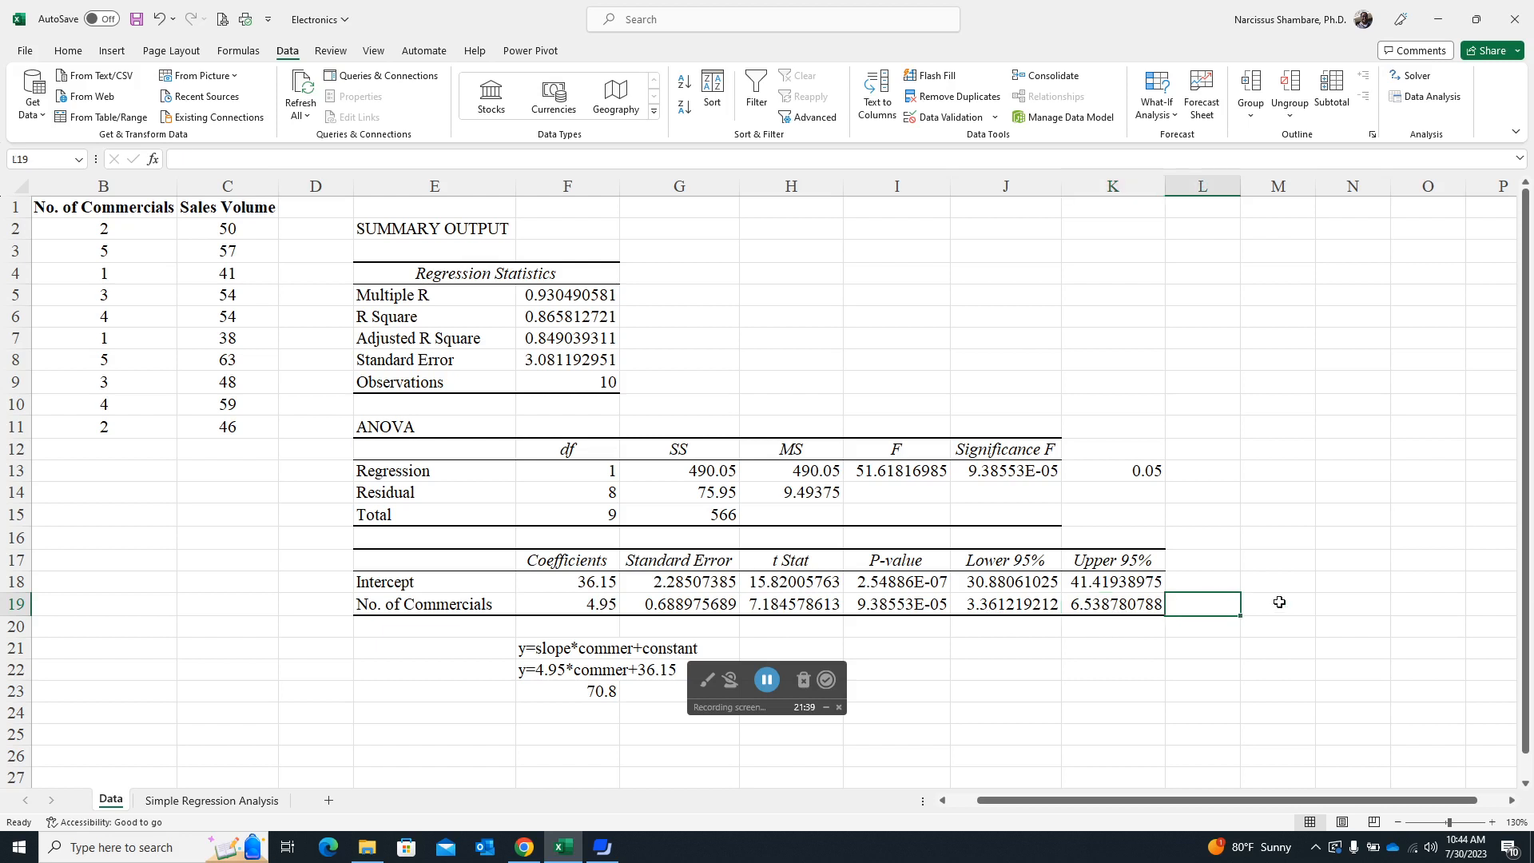
text(=)
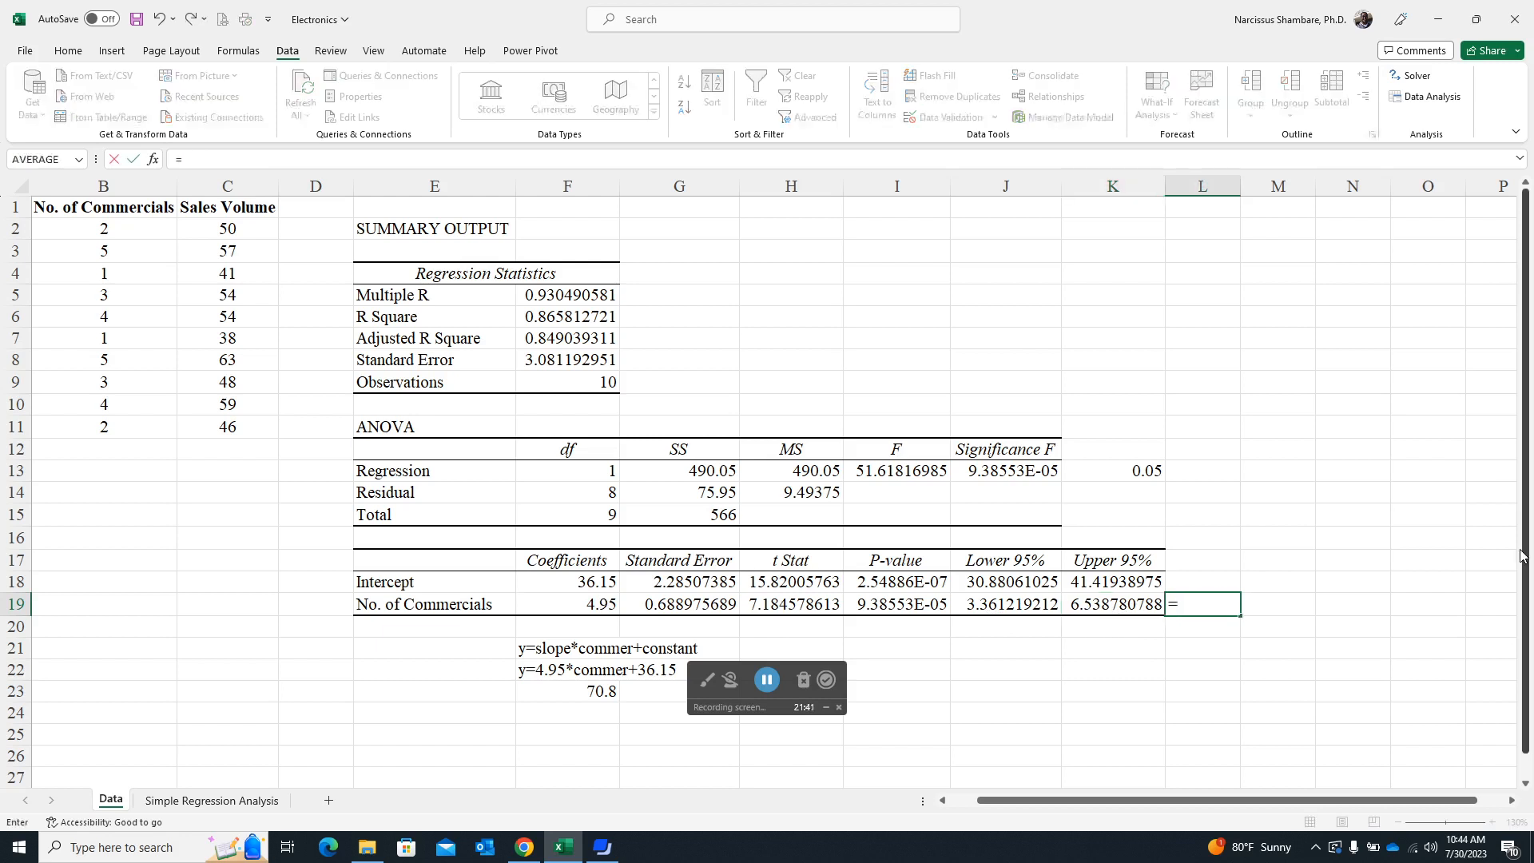
text(ave)
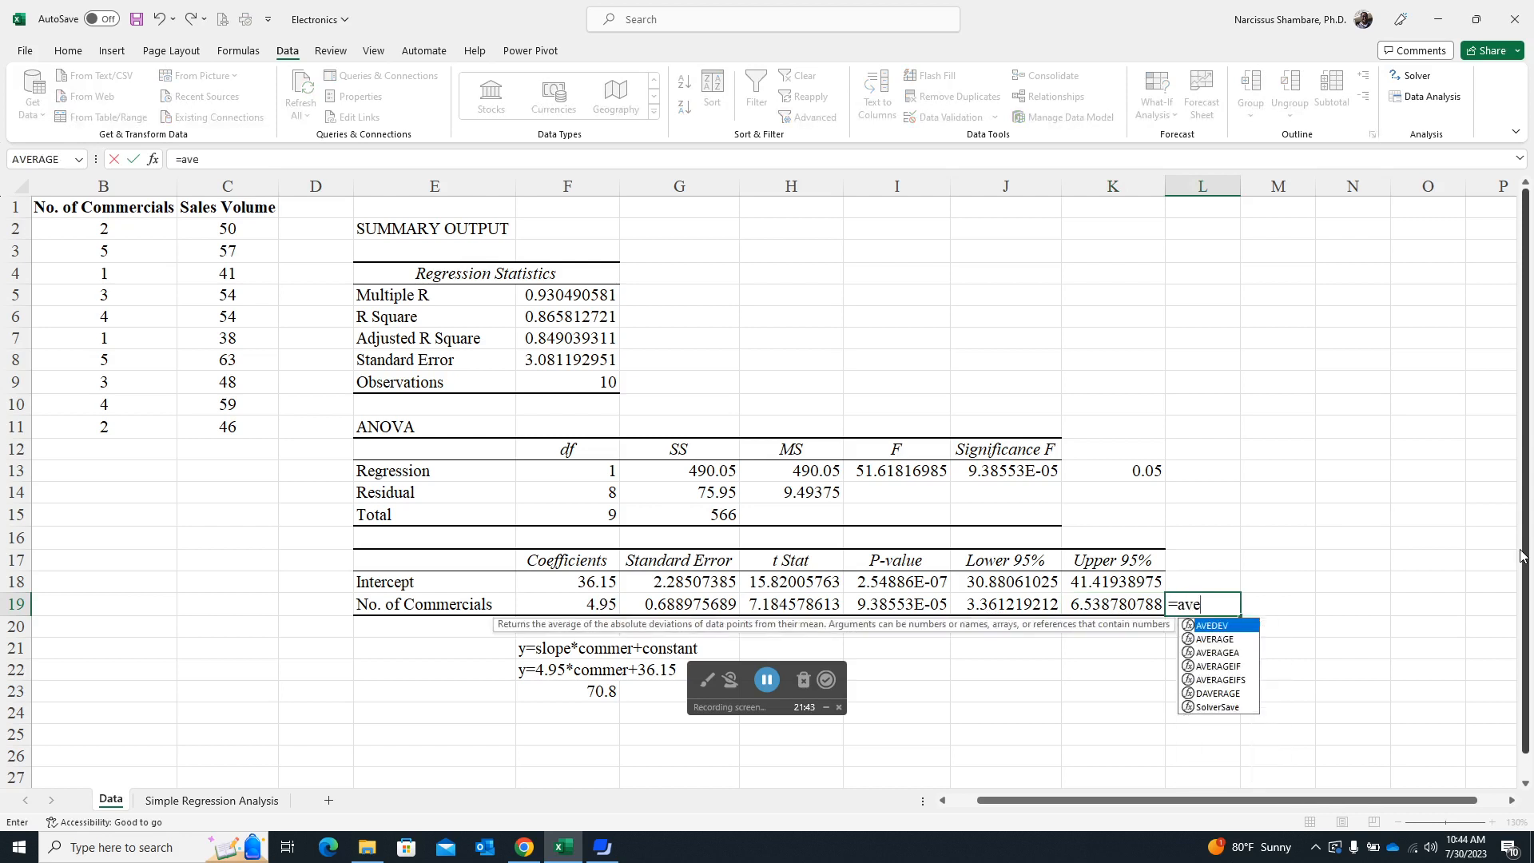
click(1231, 642)
double_click(1231, 642)
drag(1004, 612, 1144, 601)
key(Return)
key(Up)
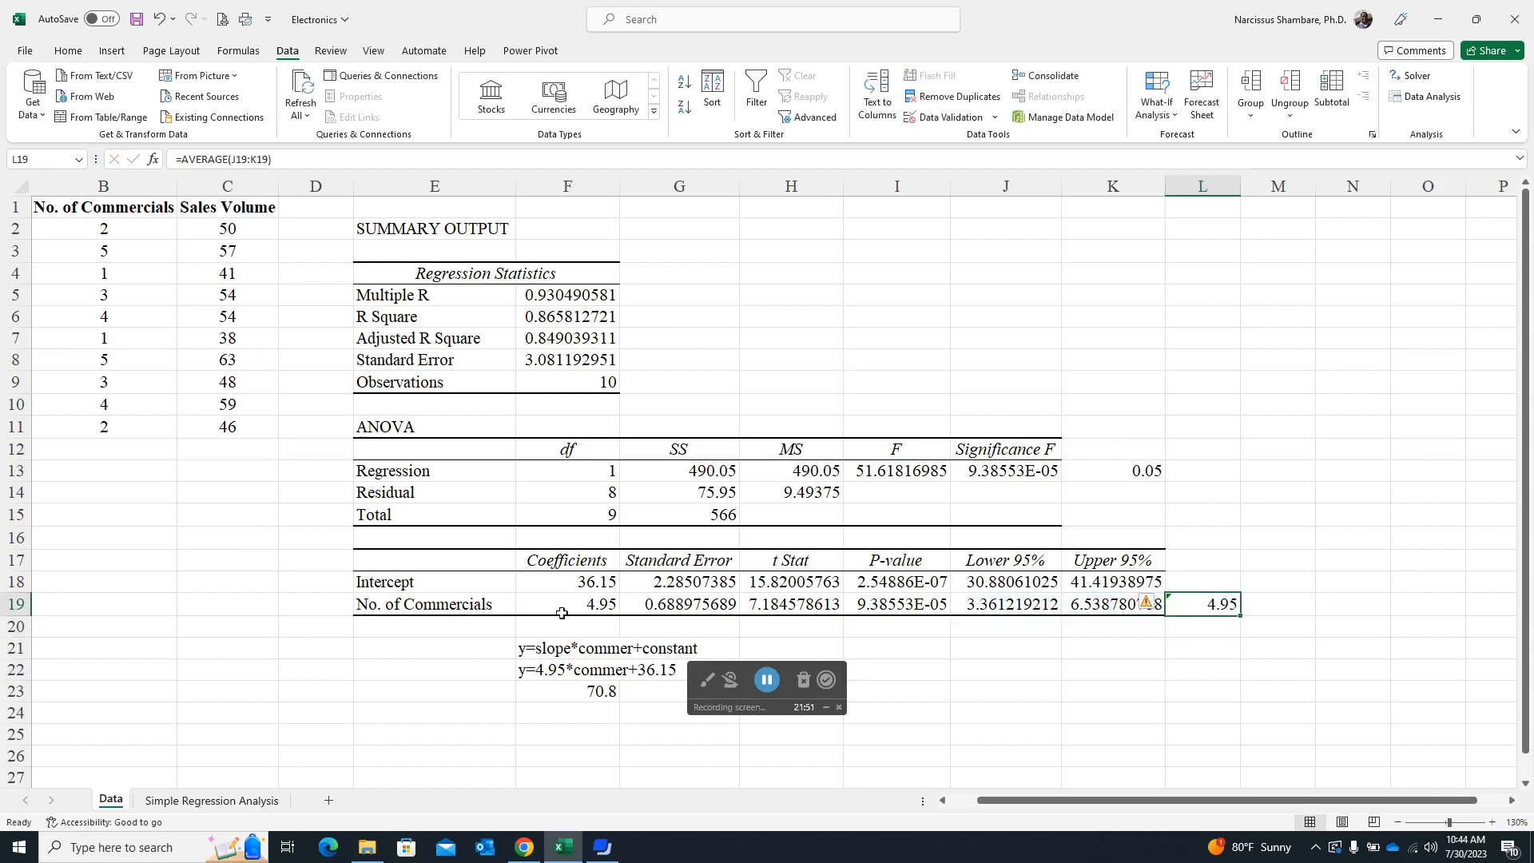
- Review the No. of Commercials coefficient, the Adjusted R Square and the Significance F in the regression output
click(592, 610)
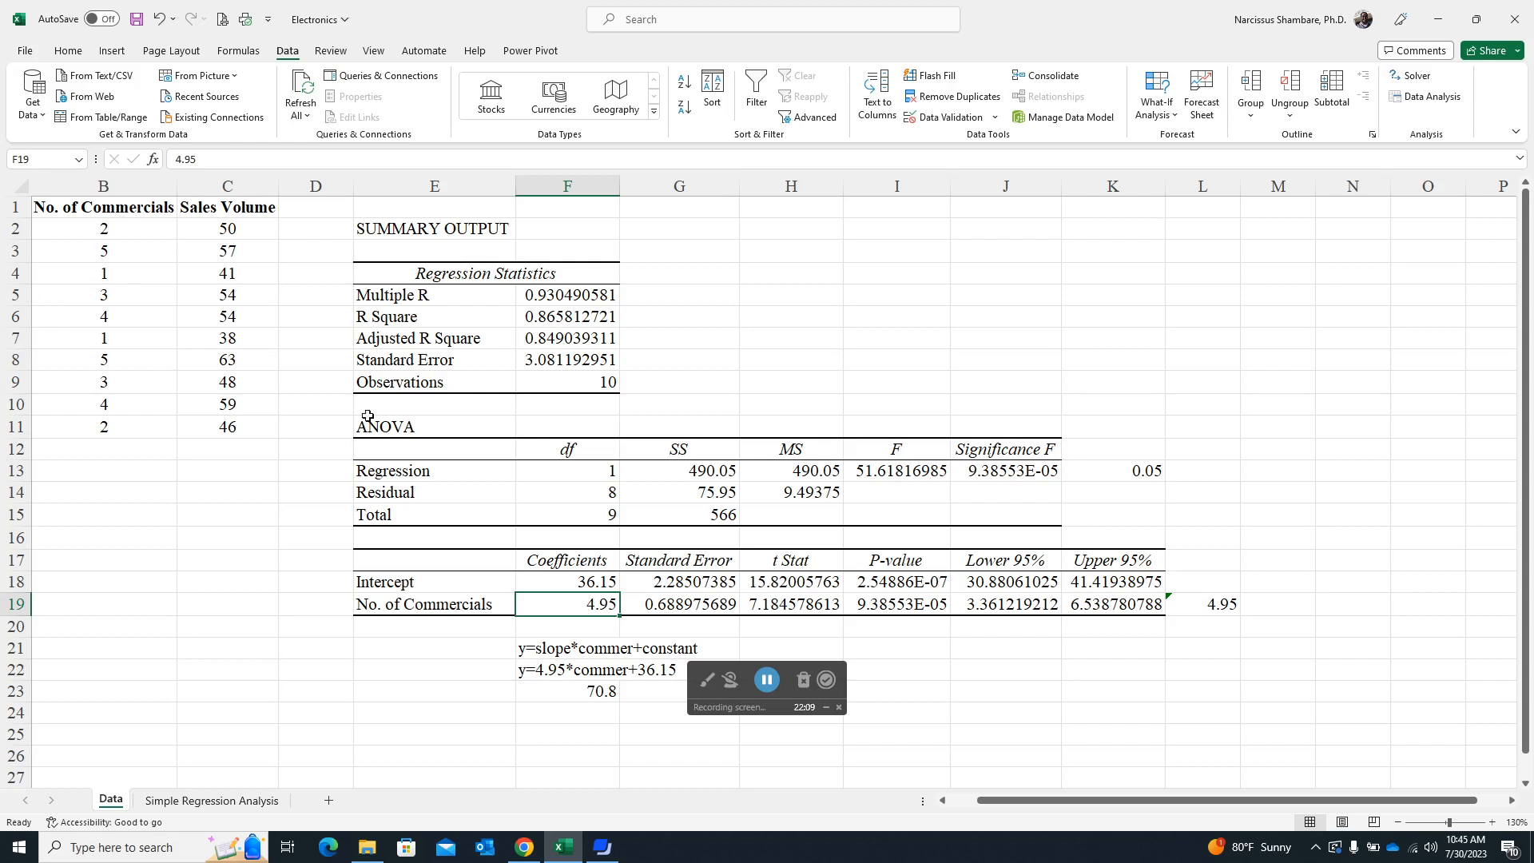
click(568, 342)
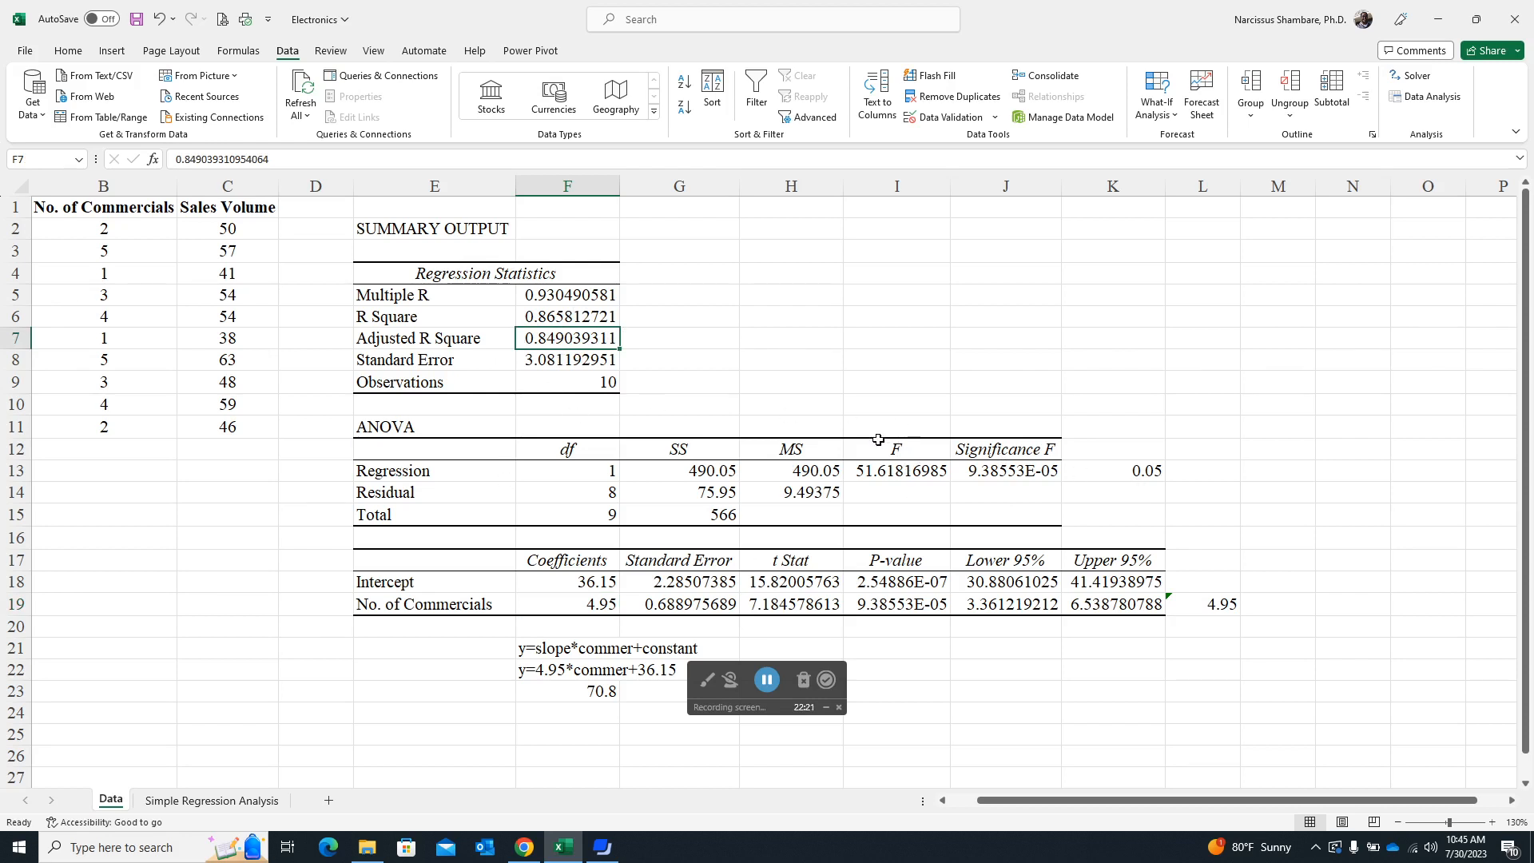
click(1018, 469)
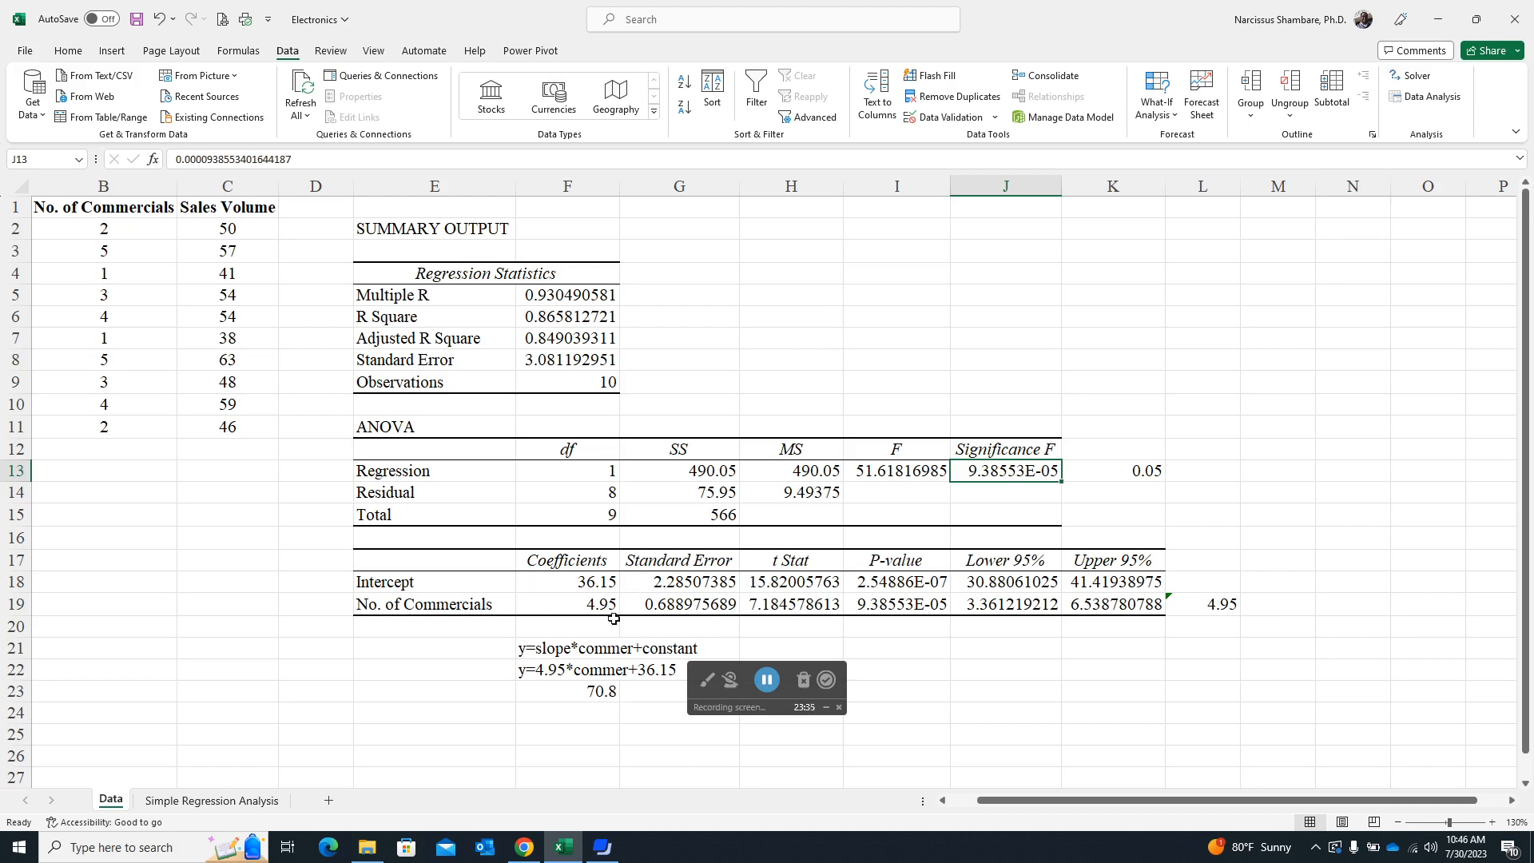
click(611, 607)
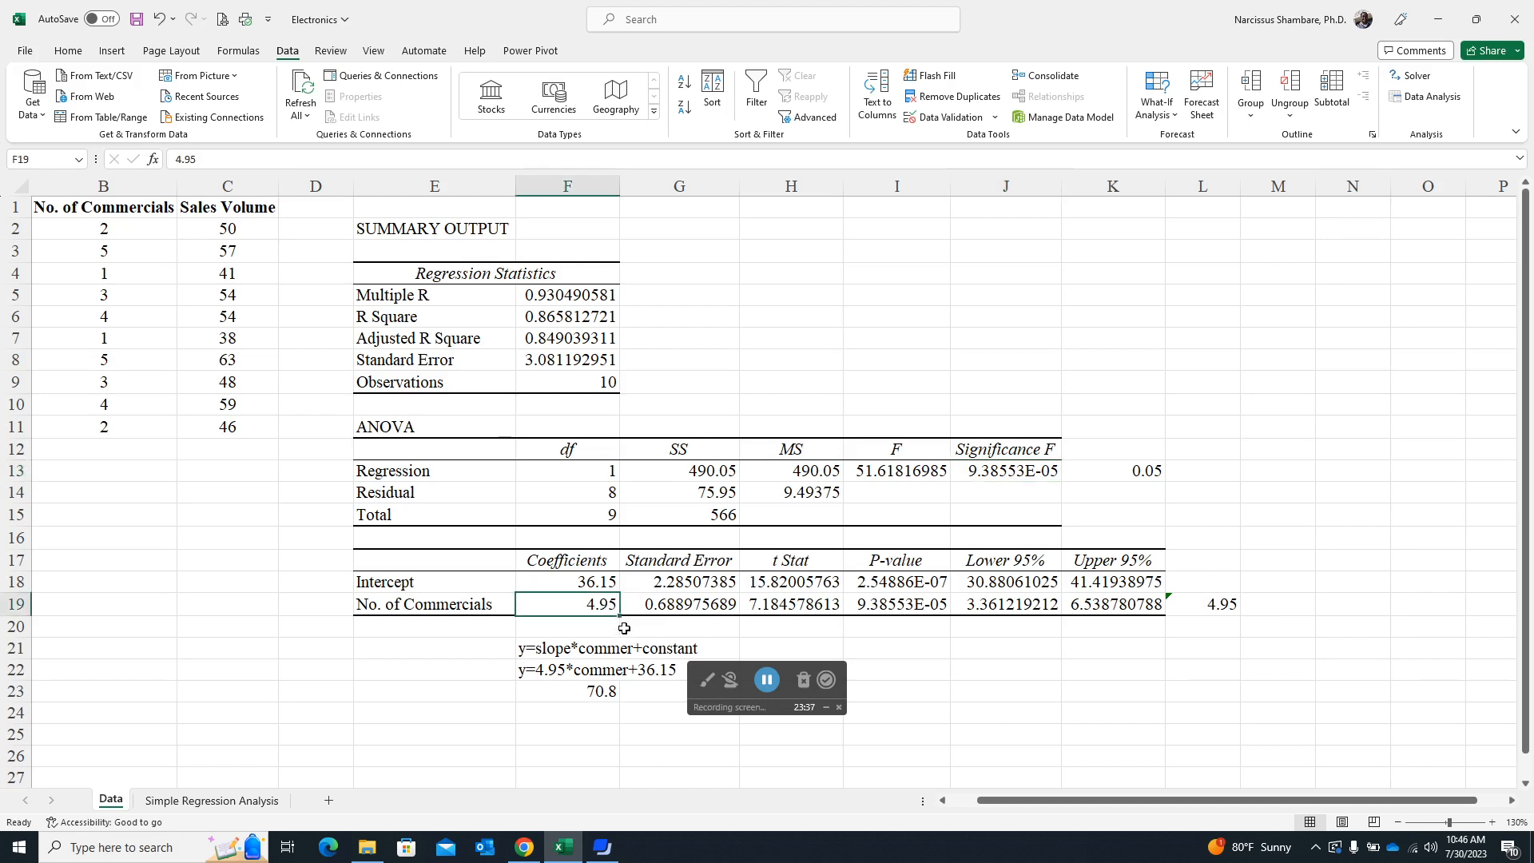